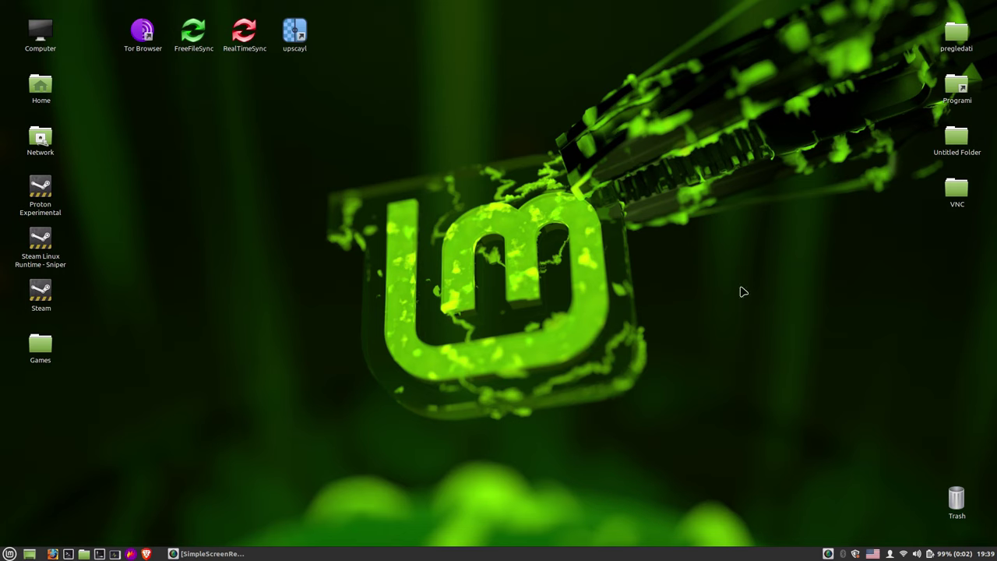
{"action": "left_click", "coordinate": [10, 553]}
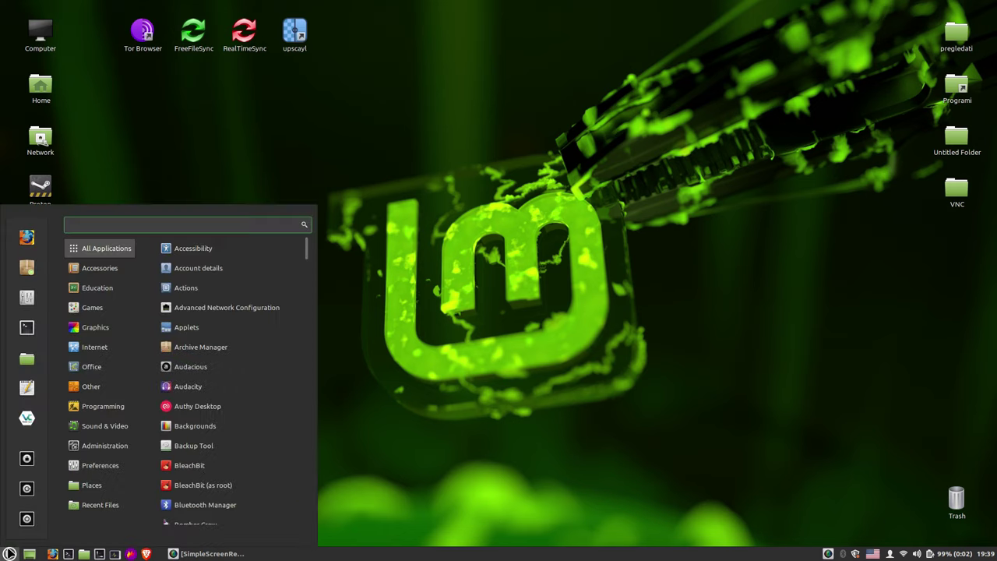
{"action": "left_click", "coordinate": [628, 401]}
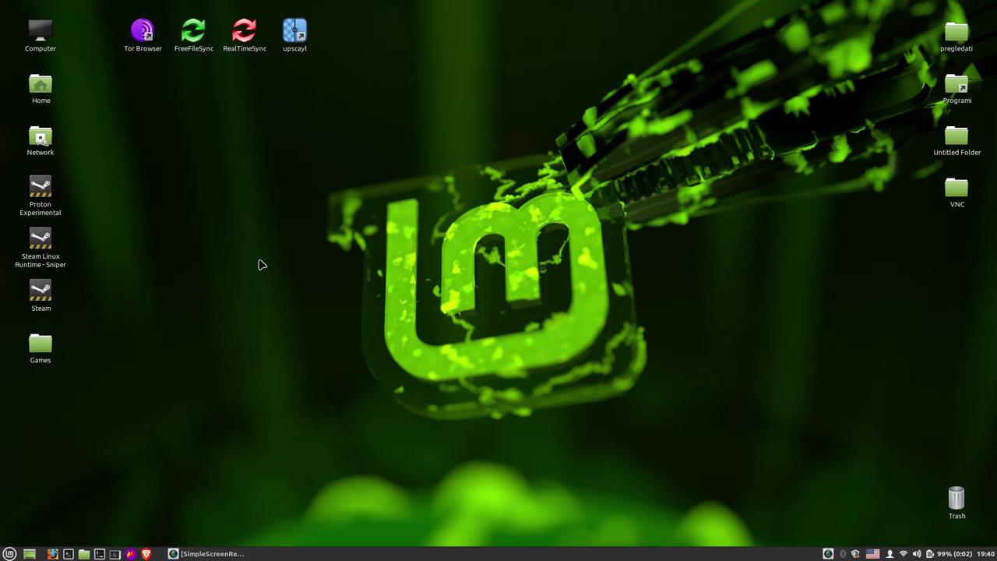
Open the Computer location from the desktop and look through the folders in the root of File System
{"action": "left_click", "coordinate": [45, 49]}
{"action": "double_click", "coordinate": [45, 49]}
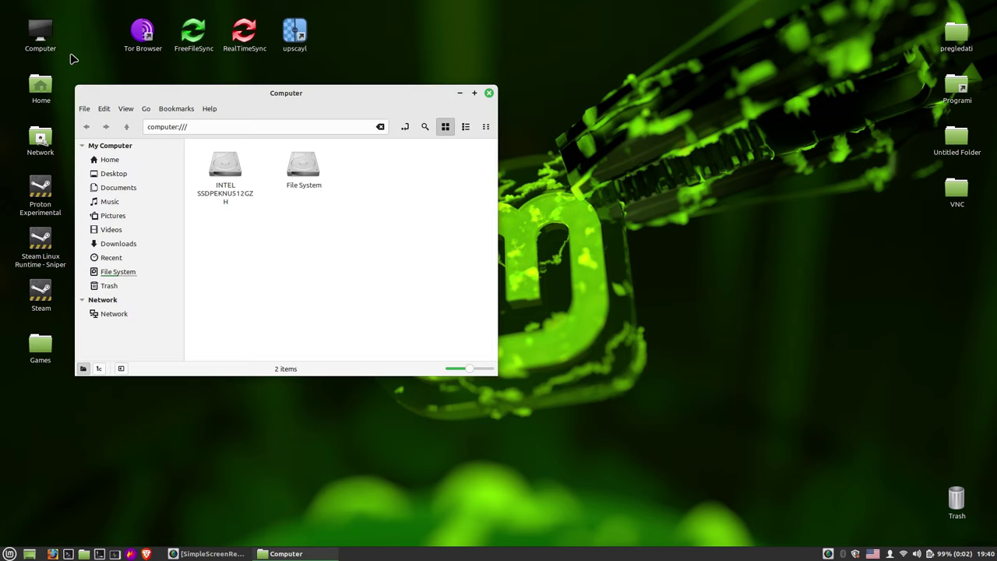
{"action": "left_click", "coordinate": [221, 168]}
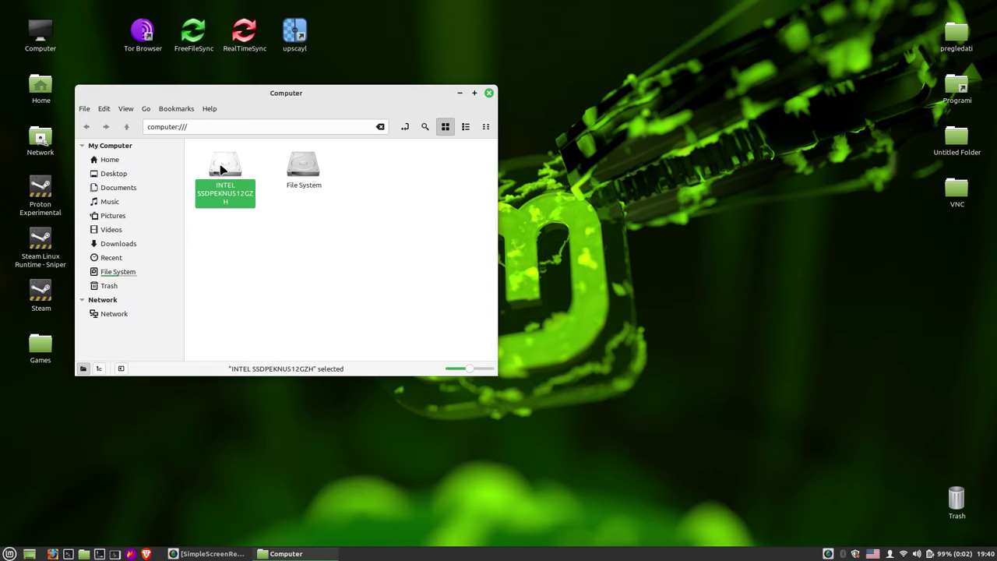
{"action": "double_click", "coordinate": [221, 168]}
{"action": "left_click", "coordinate": [285, 275]}
{"action": "double_click", "coordinate": [295, 180]}
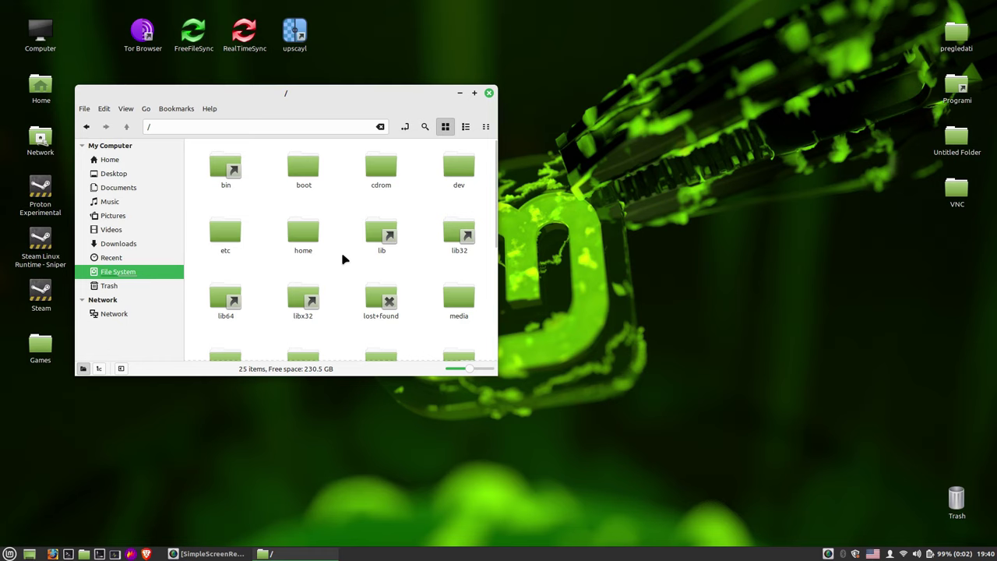
{"action": "scroll", "coordinate": [342, 259], "scroll_direction": "down", "scroll_amount": 1}
{"action": "scroll", "coordinate": [345, 257], "scroll_direction": "down", "scroll_amount": 1}
{"action": "scroll", "coordinate": [305, 275], "scroll_direction": "down", "scroll_amount": 2}
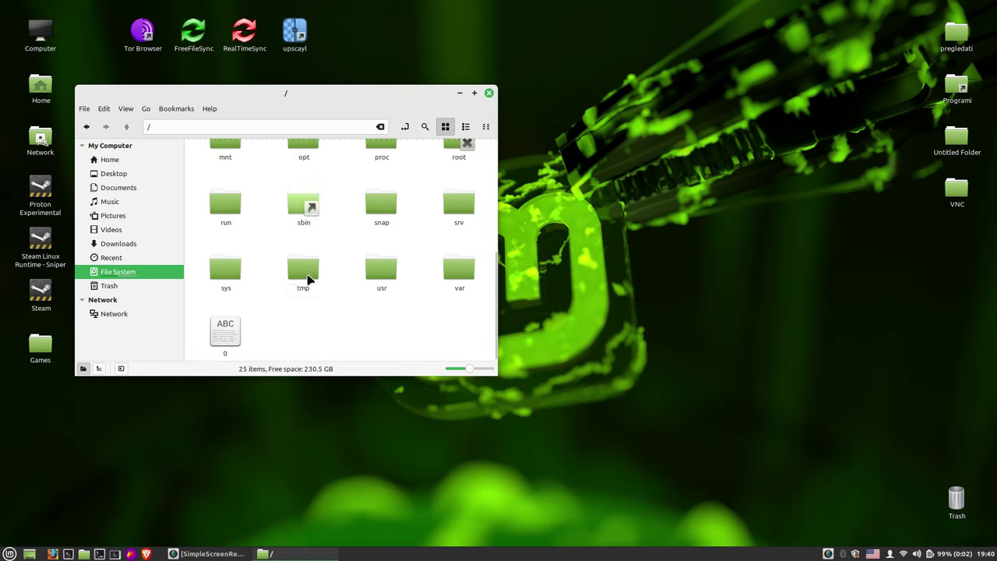
{"action": "scroll", "coordinate": [282, 287], "scroll_direction": "up", "scroll_amount": 2}
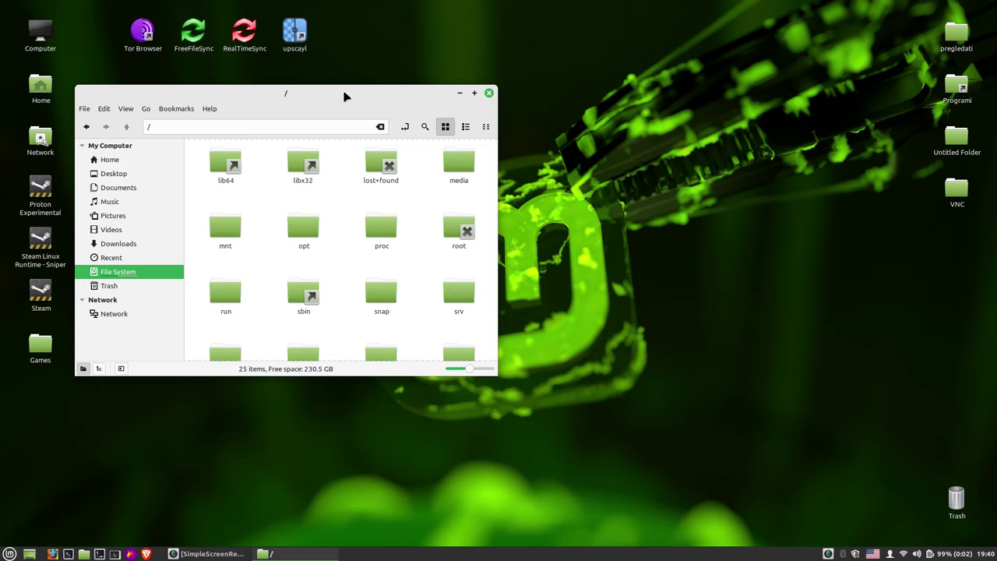
Move the file manager window toward the middle of the desktop, open Programi from the Desktop location, and select its full path
{"action": "left_click_drag", "start_coordinate": [346, 96], "coordinate": [397, 100]}
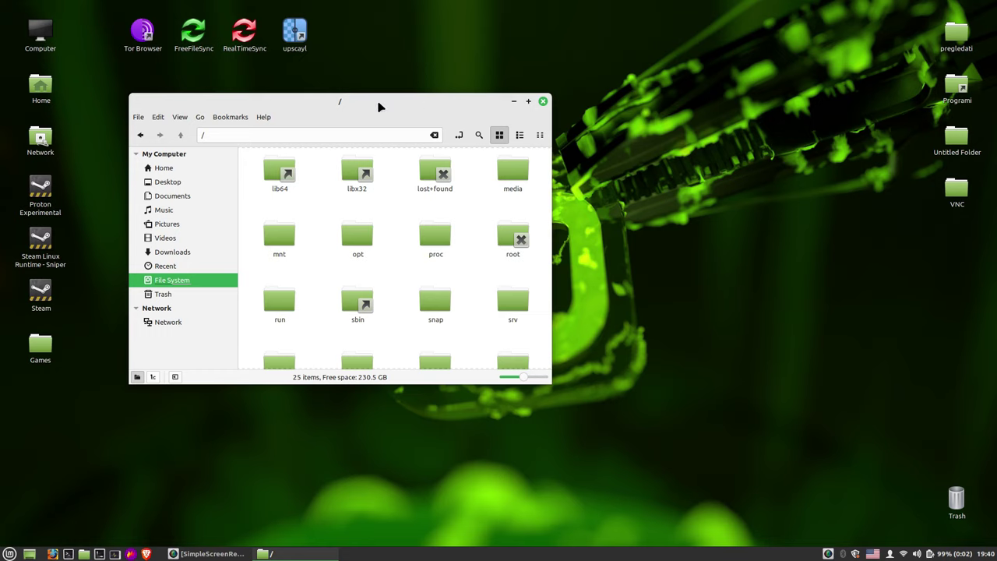
{"action": "left_click_drag", "start_coordinate": [380, 106], "coordinate": [427, 119]}
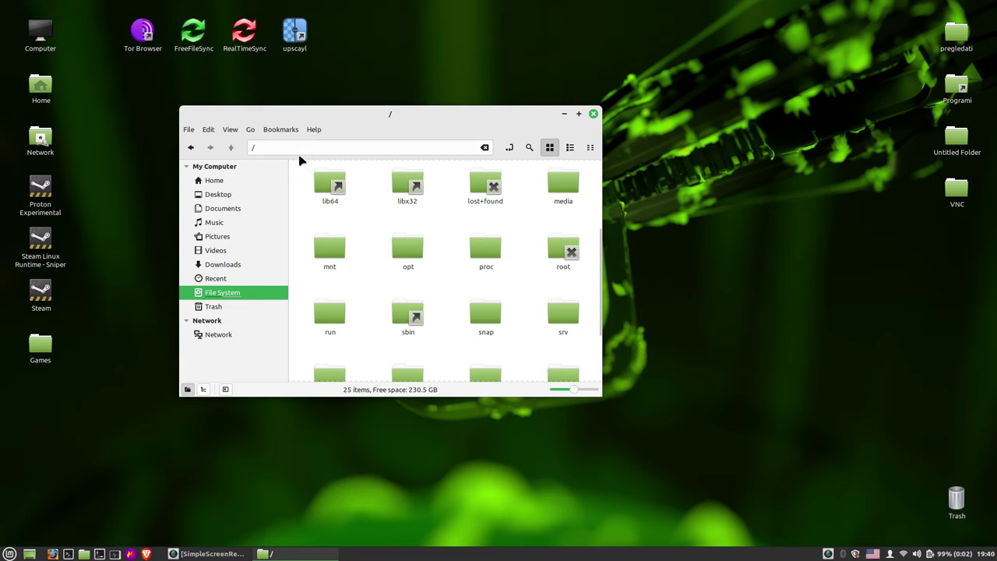
{"action": "left_click", "coordinate": [225, 197]}
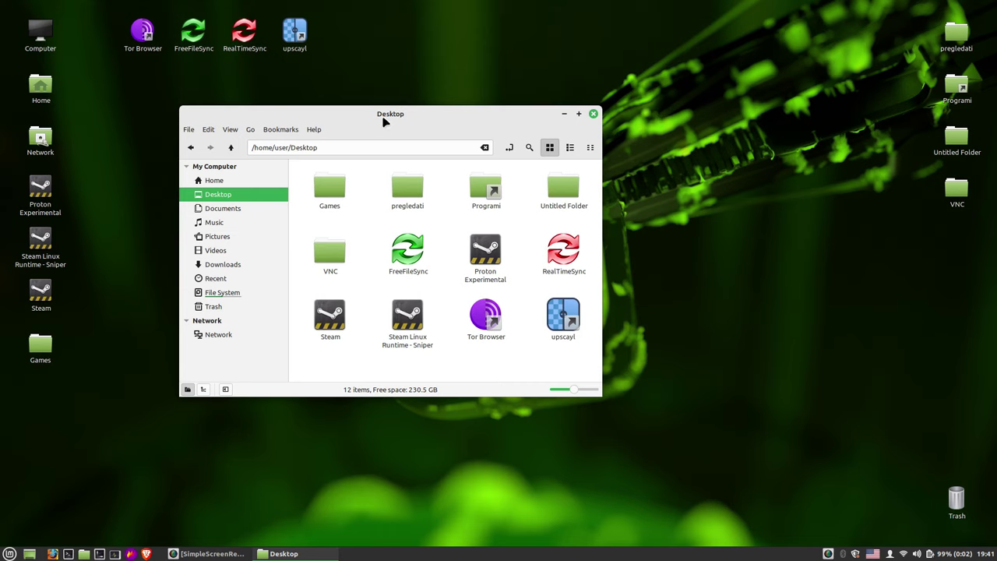
{"action": "left_click_drag", "start_coordinate": [383, 117], "coordinate": [403, 134]}
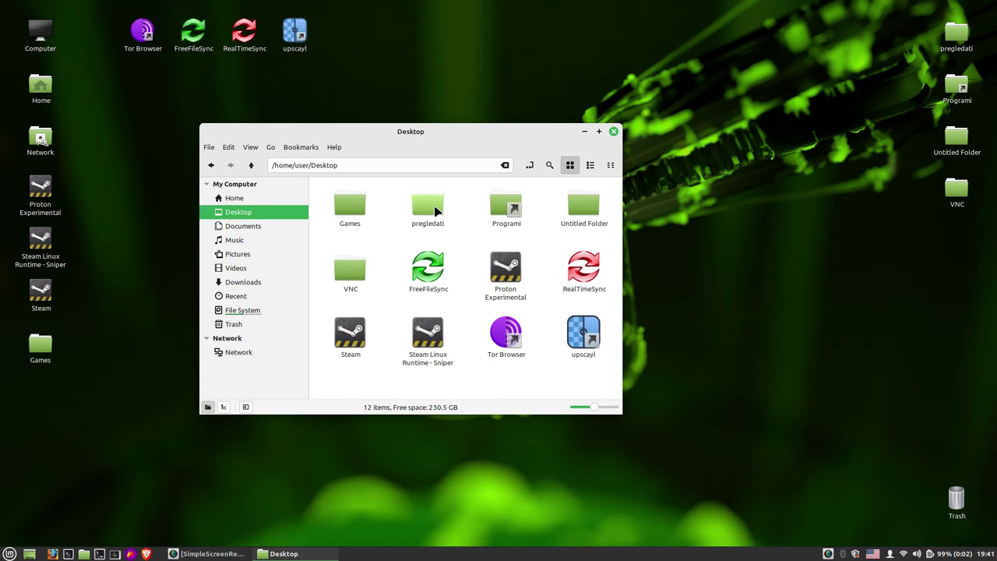
{"action": "double_click", "coordinate": [507, 209]}
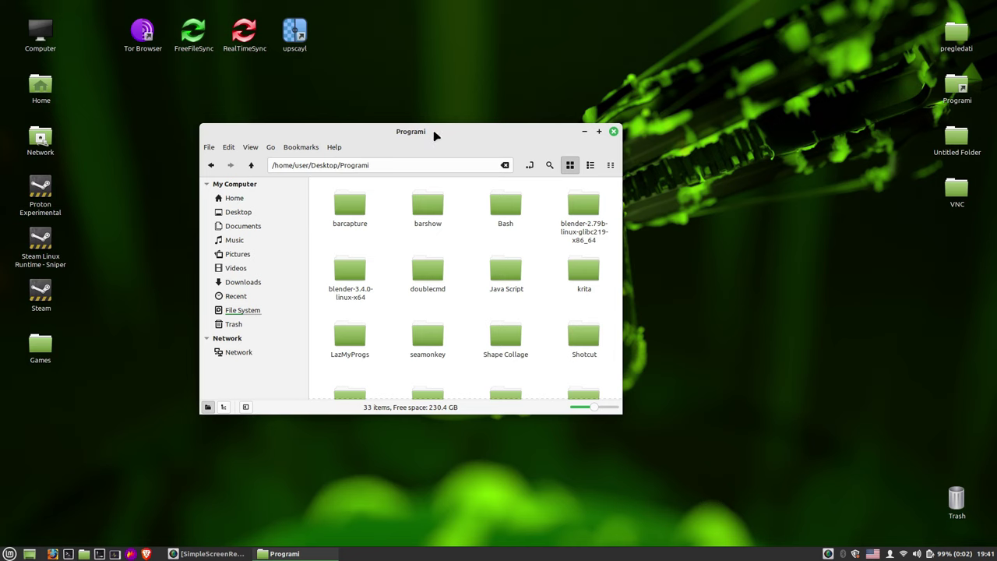
{"action": "left_click_drag", "start_coordinate": [375, 164], "coordinate": [210, 168]}
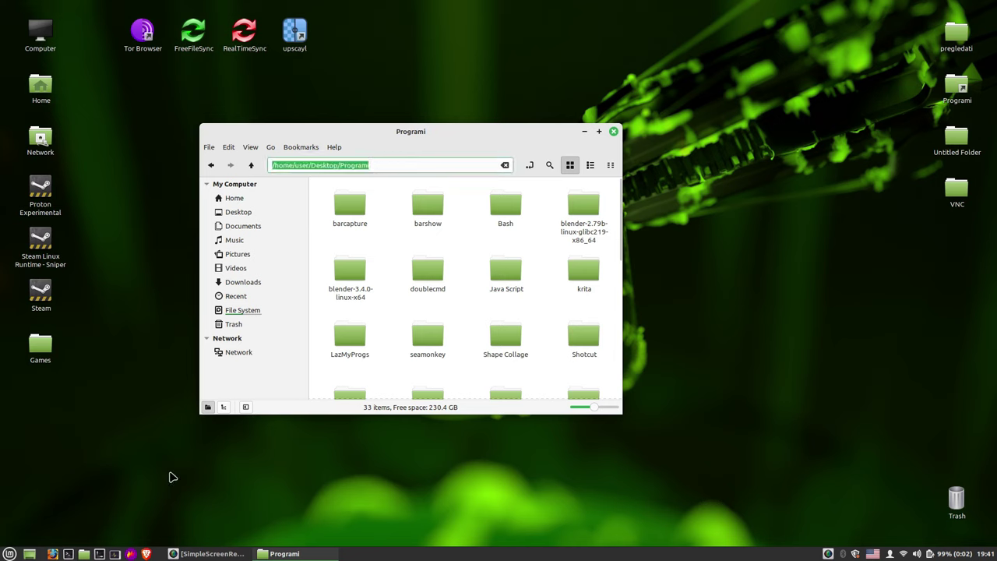
Launch a terminal window and close it again
{"action": "left_click", "coordinate": [68, 553]}
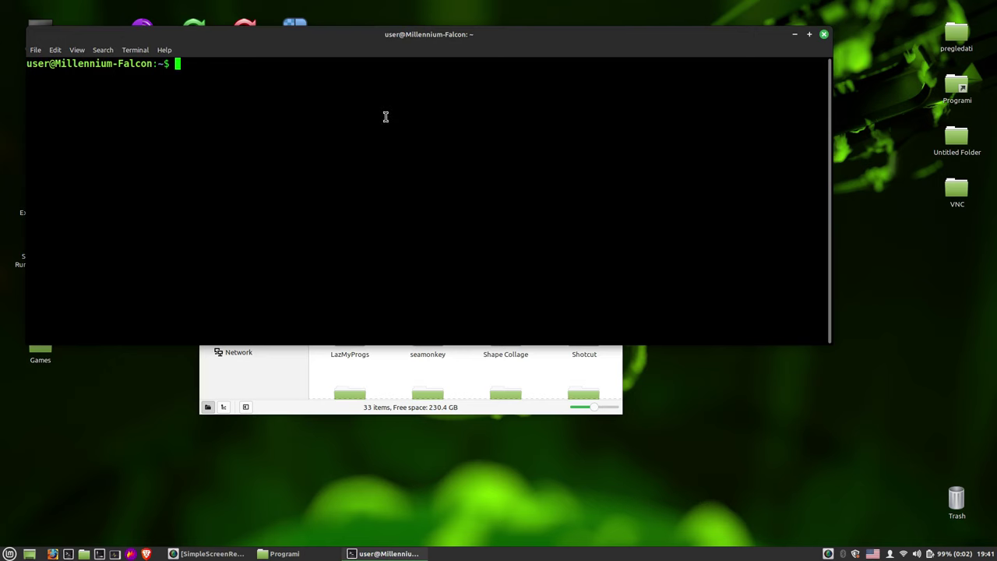
{"action": "left_click", "coordinate": [824, 35]}
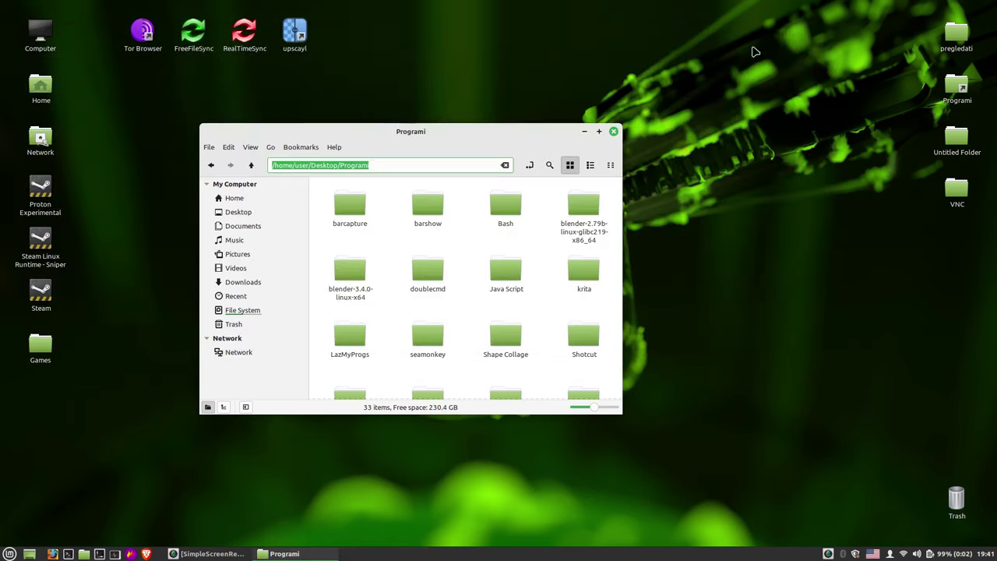
Cycle the Programi window through minimized, restored, maximized and normal size, ending with it closed
{"action": "left_click", "coordinate": [585, 132]}
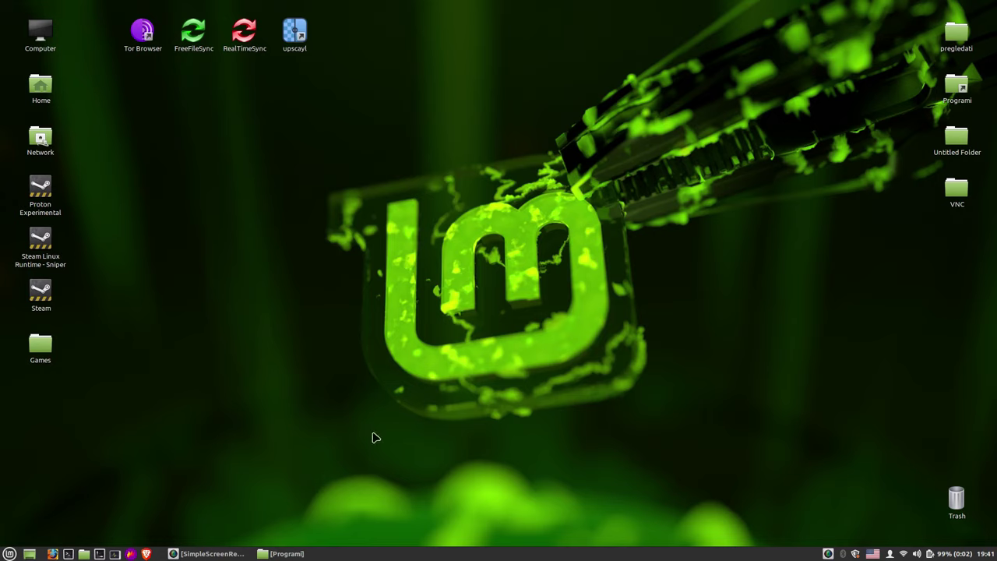
{"action": "left_click", "coordinate": [286, 553]}
{"action": "left_click", "coordinate": [598, 131]}
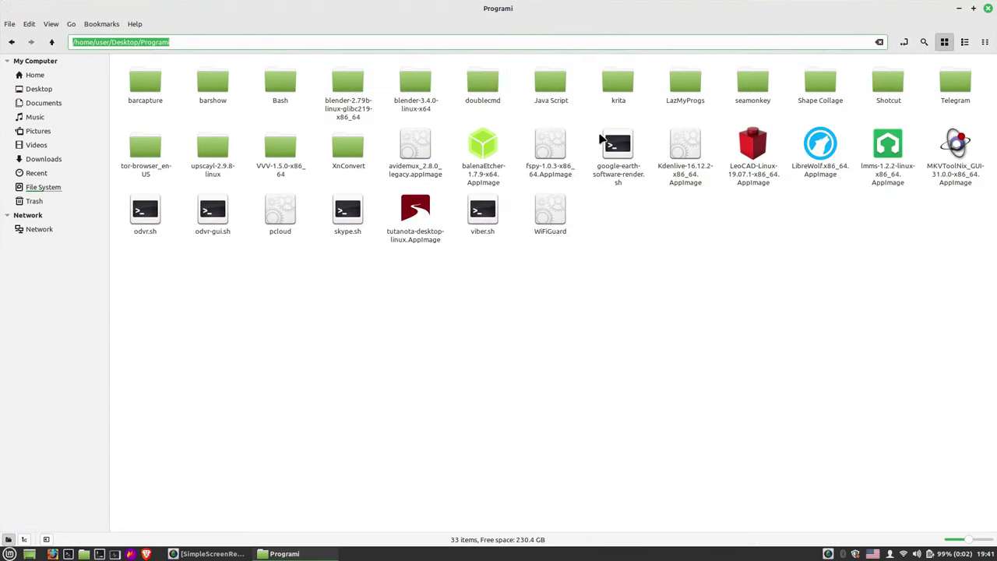
{"action": "left_click", "coordinate": [973, 7]}
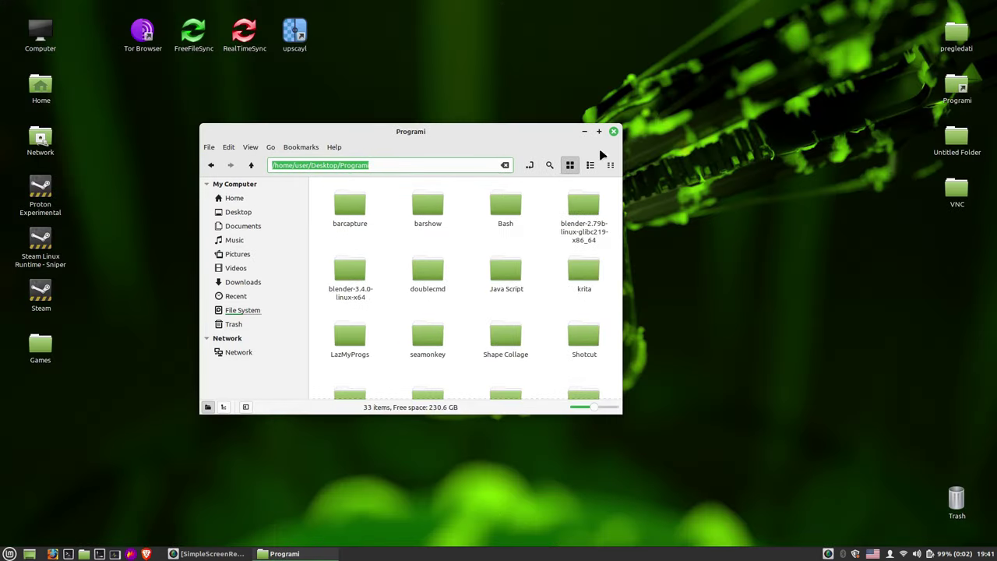
{"action": "left_click", "coordinate": [614, 131]}
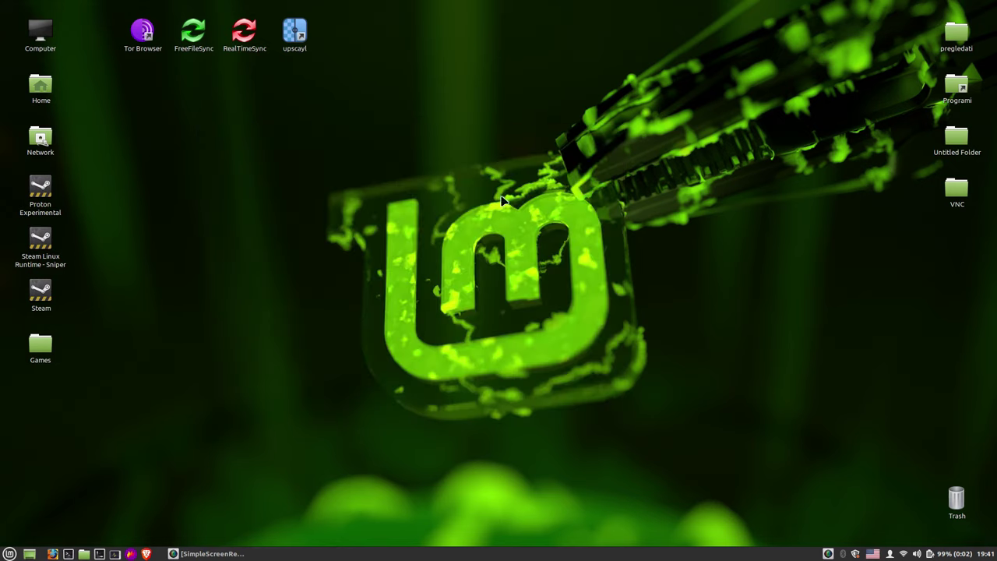
Open the Programi folder from the desktop and move its barcapture folder onto the desktop
{"action": "double_click", "coordinate": [963, 91]}
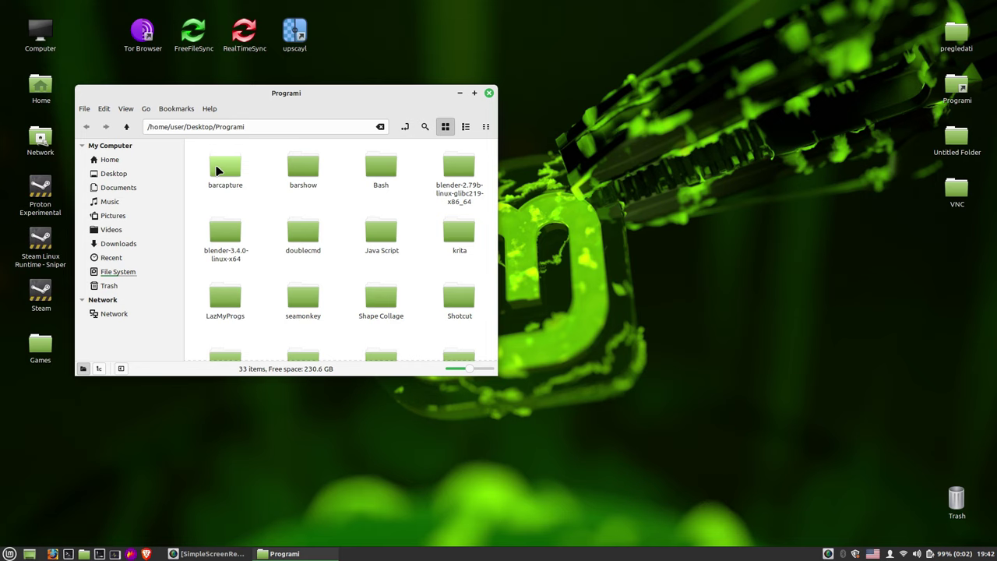
{"action": "left_click_drag", "start_coordinate": [218, 170], "coordinate": [755, 297]}
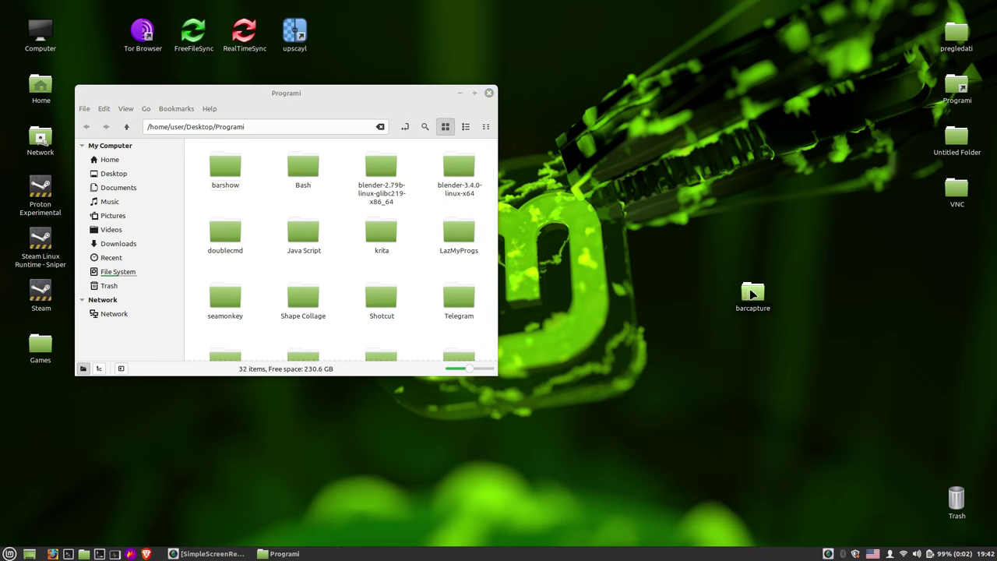
Copy the barcapture folder from the desktop into Programi, keeping the desktop original
{"action": "left_click", "coordinate": [752, 293]}
{"action": "left_click_drag", "start_coordinate": [752, 293], "coordinate": [260, 193]}
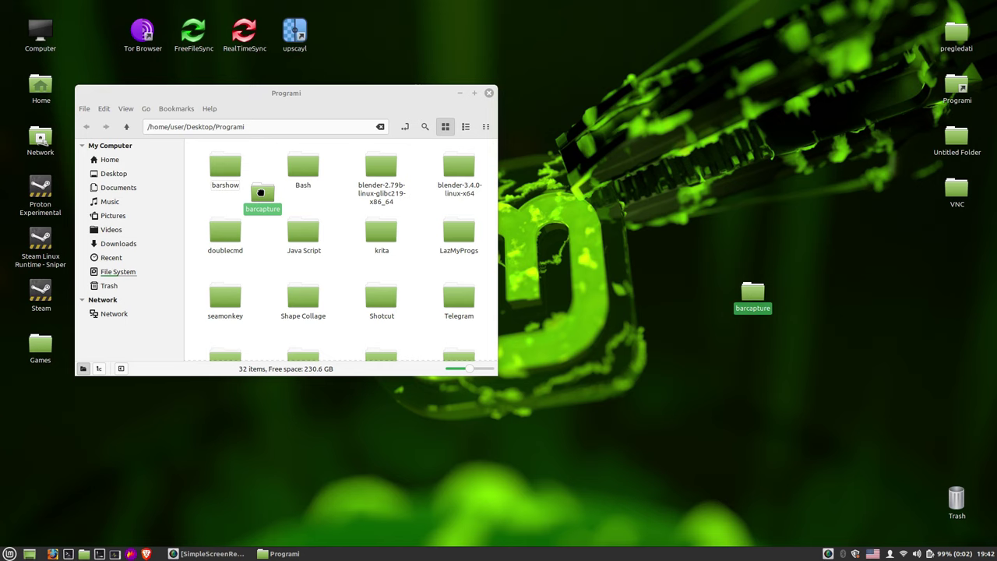
{"action": "left_click_drag", "start_coordinate": [260, 192], "coordinate": [257, 196]}
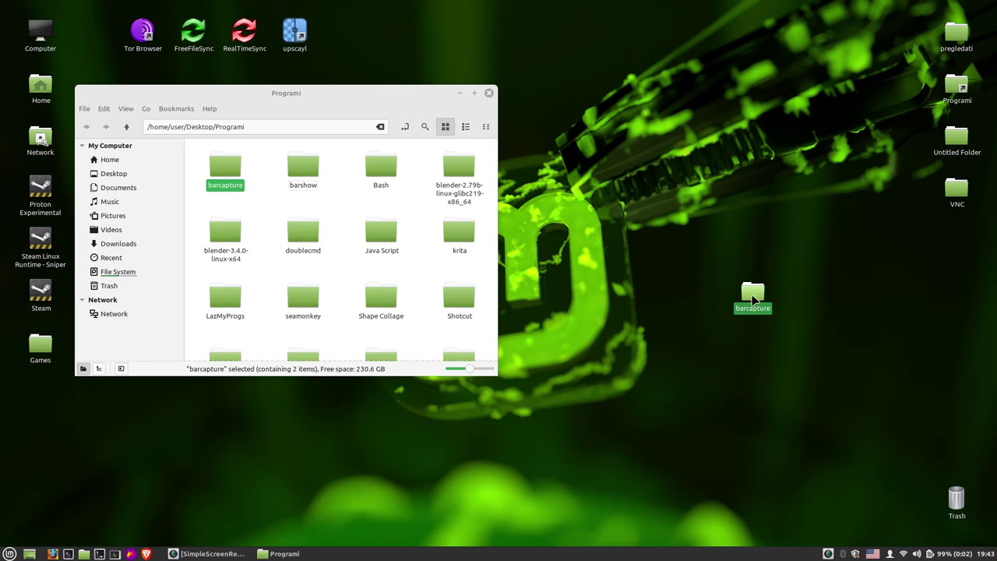
Move the barcapture folder on the desktop to the Trash
{"action": "right_click", "coordinate": [754, 299]}
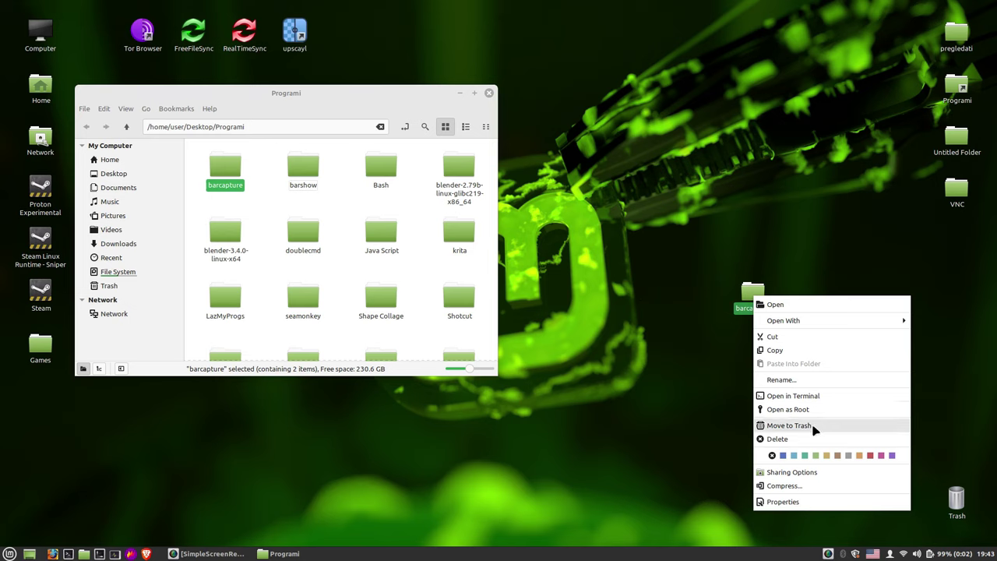
{"action": "left_click", "coordinate": [600, 292]}
{"action": "left_click", "coordinate": [622, 268]}
{"action": "left_click", "coordinate": [761, 296]}
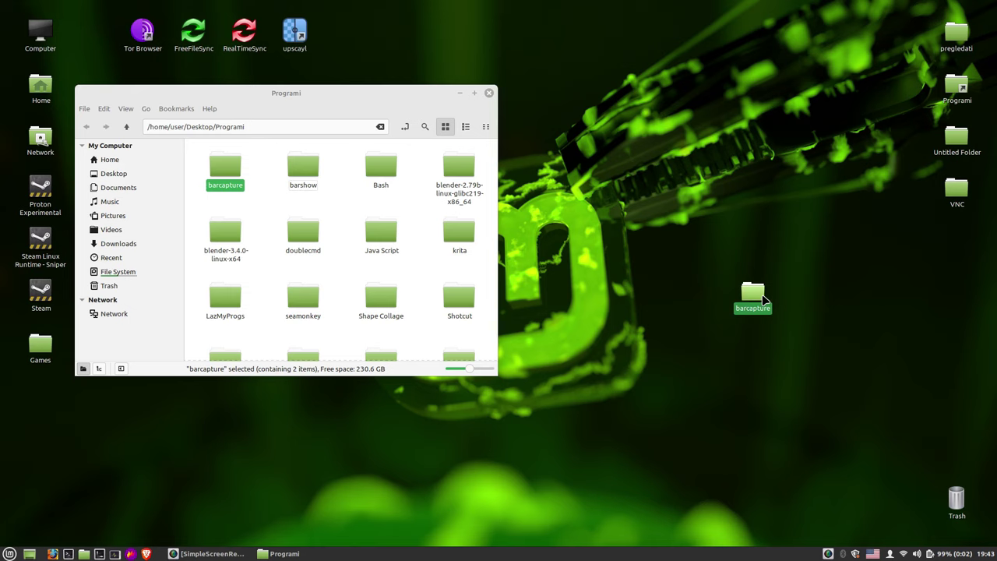
{"action": "key", "text": "Delete"}
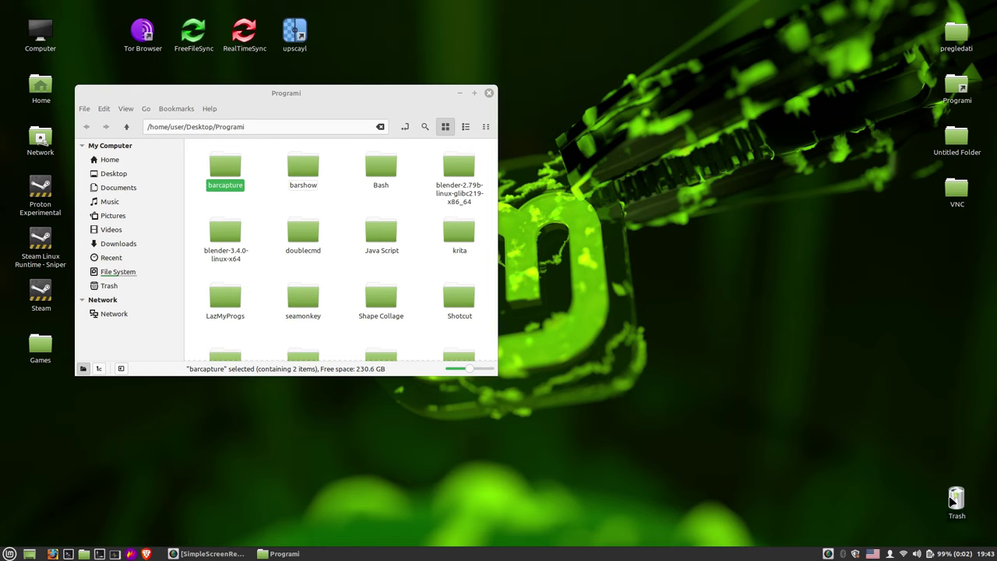
Open the Trash, take the barcapture folder out onto the desktop, and close the Trash window
{"action": "right_click", "coordinate": [958, 501]}
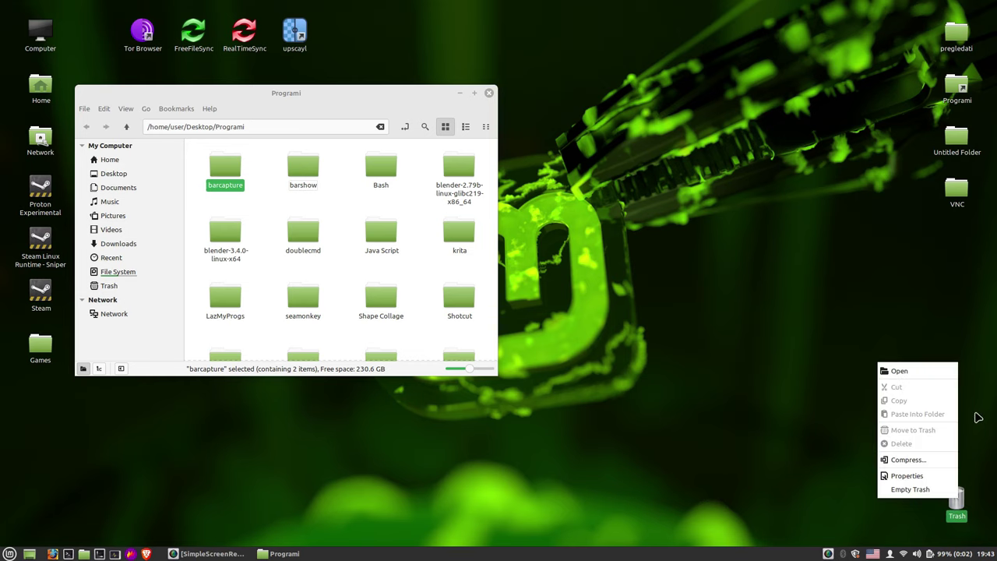
{"action": "left_click", "coordinate": [959, 502]}
{"action": "double_click", "coordinate": [958, 502]}
{"action": "left_click_drag", "start_coordinate": [648, 190], "coordinate": [649, 391]}
{"action": "right_click", "coordinate": [649, 391]}
{"action": "left_click", "coordinate": [898, 367]}
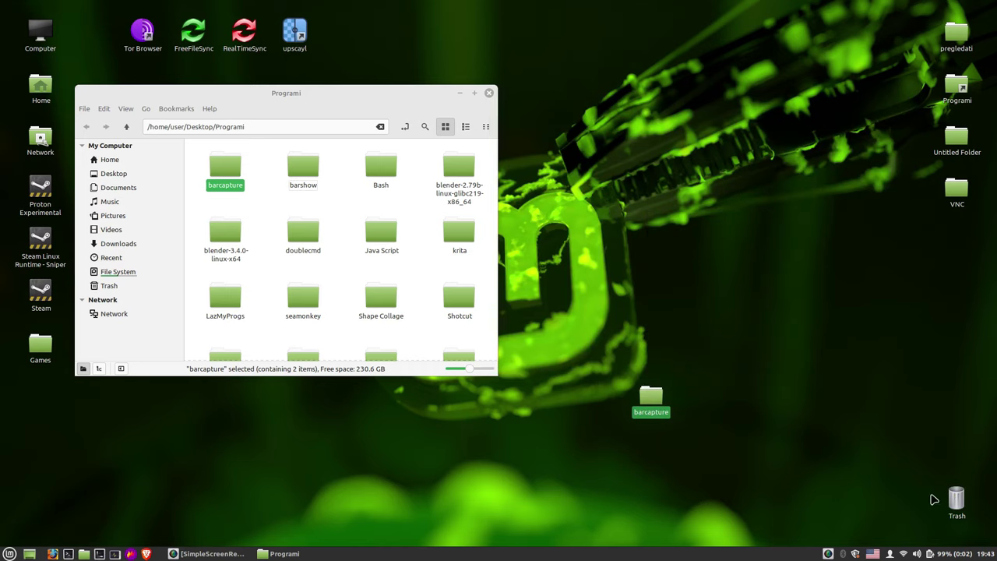
Permanently delete the barcapture folder from the desktop
{"action": "right_click", "coordinate": [660, 399]}
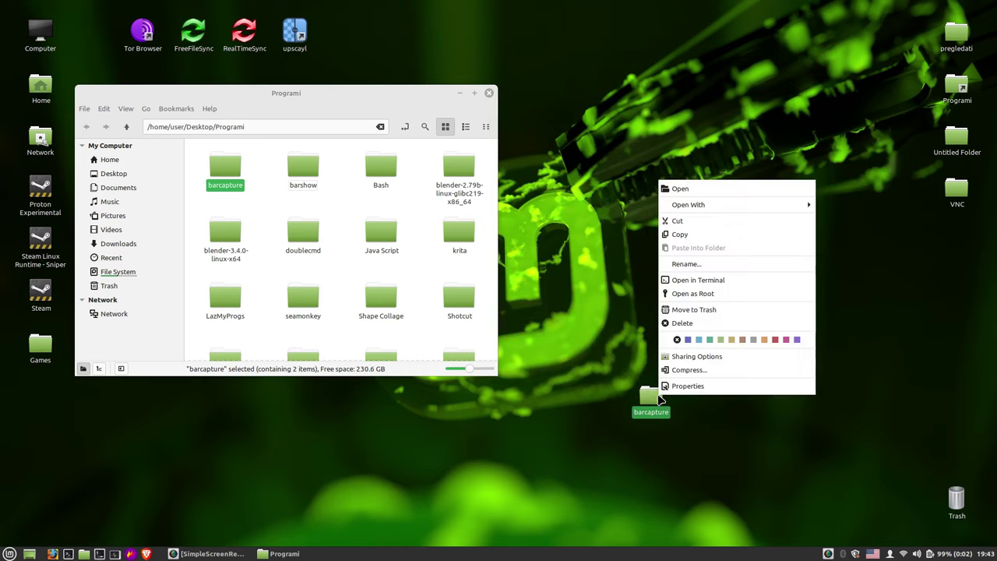
{"action": "left_click", "coordinate": [682, 323]}
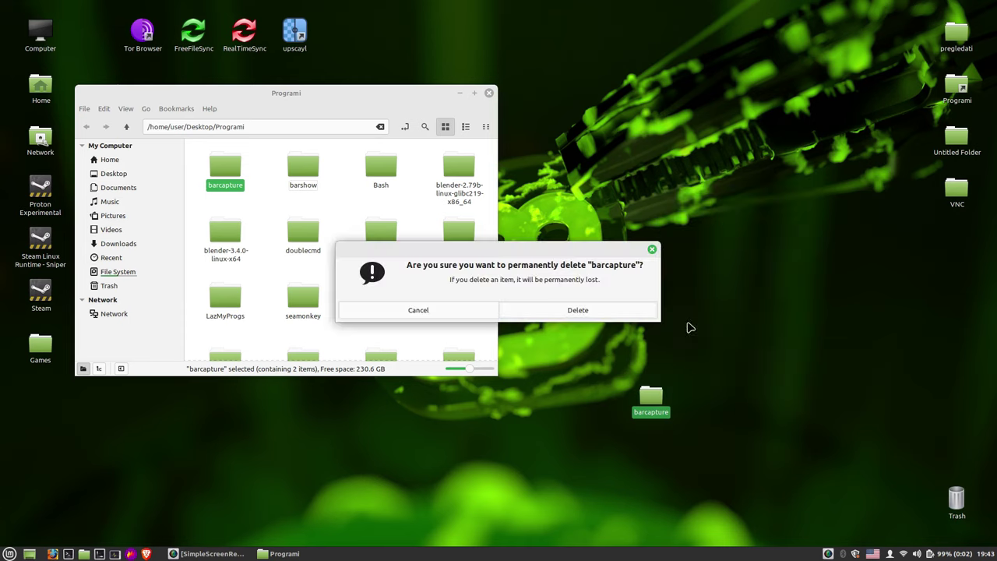
{"action": "left_click", "coordinate": [567, 312]}
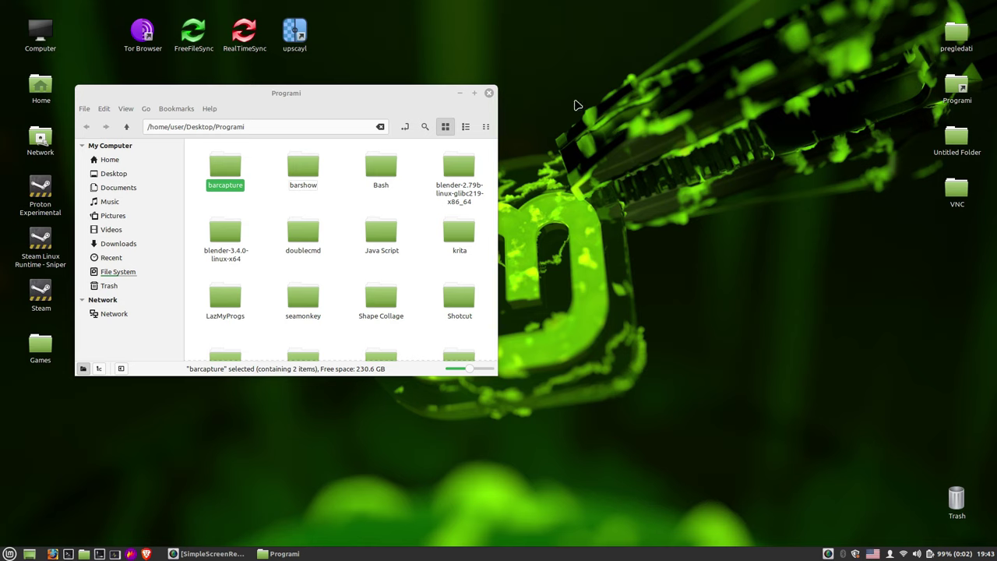
Reposition the Programi window and navigate up to Desktop, into Programi, and back to Desktop
{"action": "left_click_drag", "start_coordinate": [374, 99], "coordinate": [602, 55]}
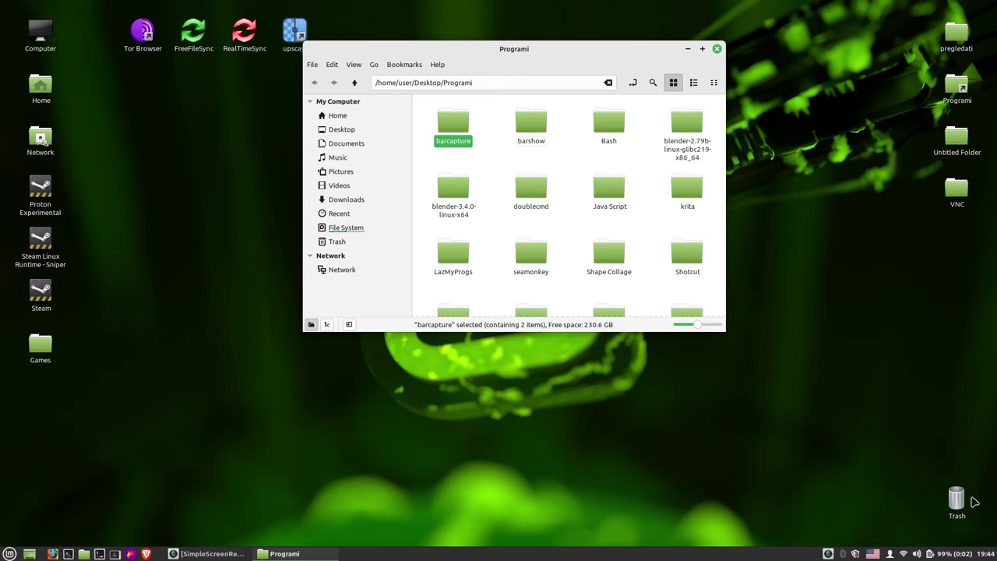
{"action": "left_click", "coordinate": [355, 84]}
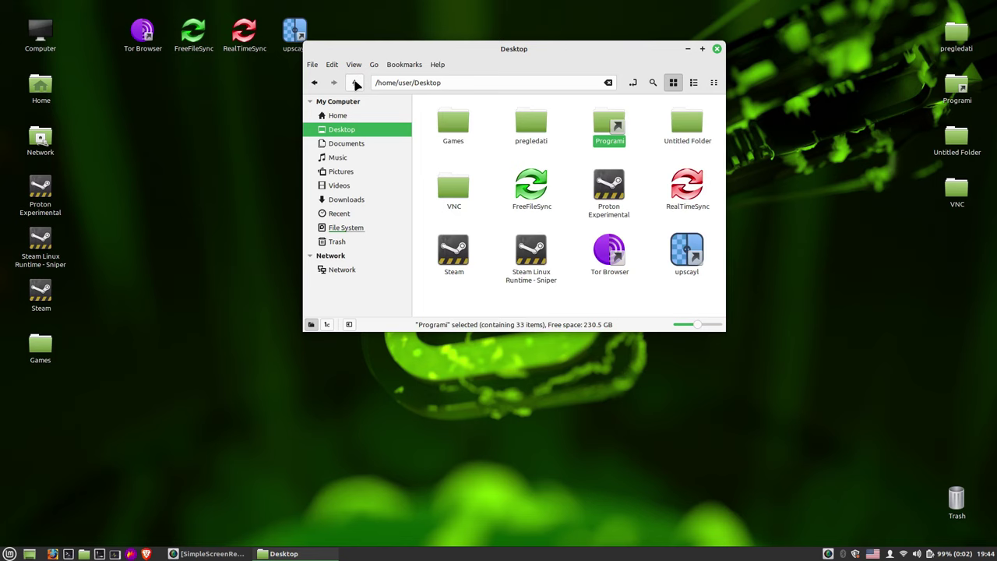
{"action": "double_click", "coordinate": [604, 129]}
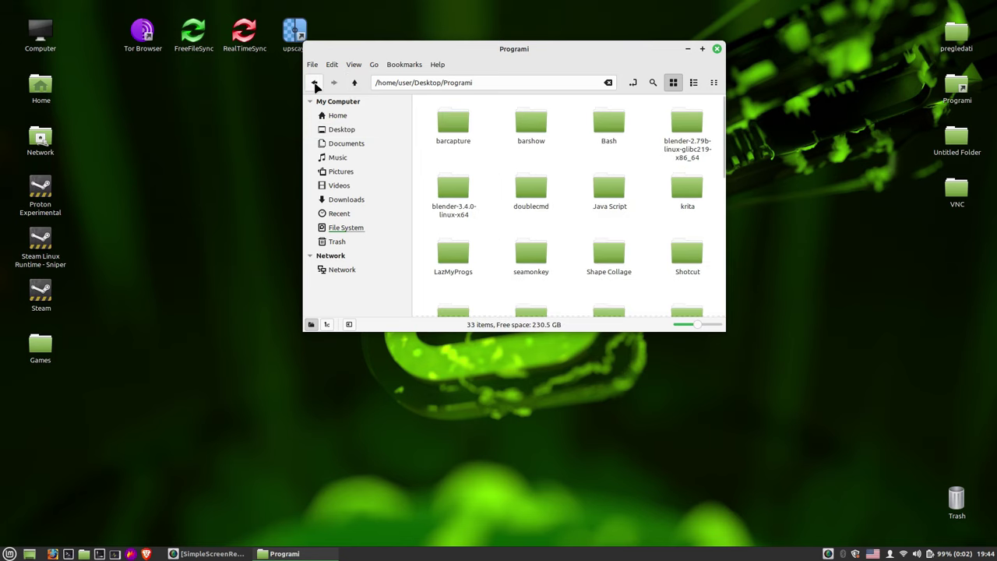
{"action": "left_click", "coordinate": [316, 84]}
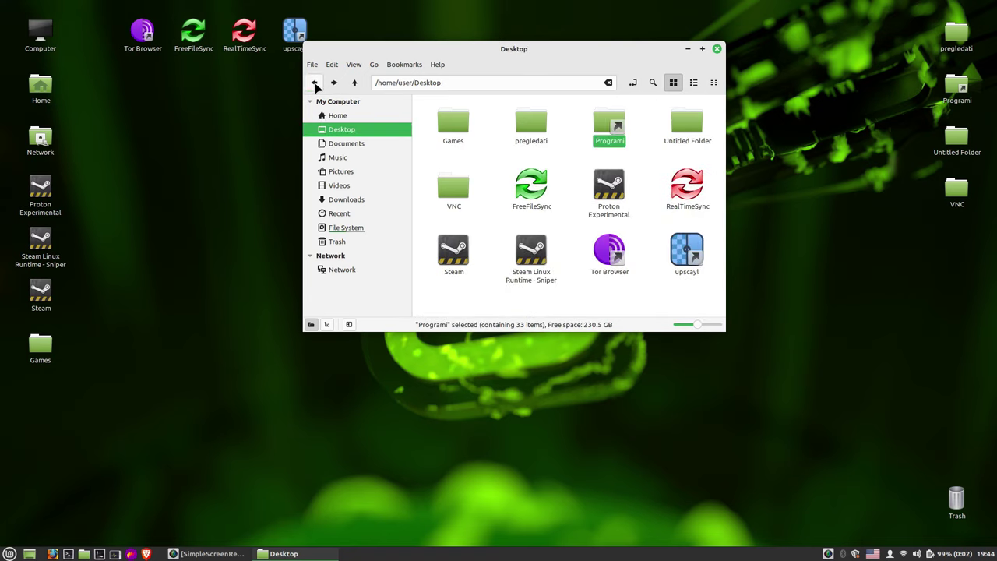
Navigate between Programi and its parent Desktop folder, go up to /home/user, and return to Desktop
{"action": "double_click", "coordinate": [602, 127]}
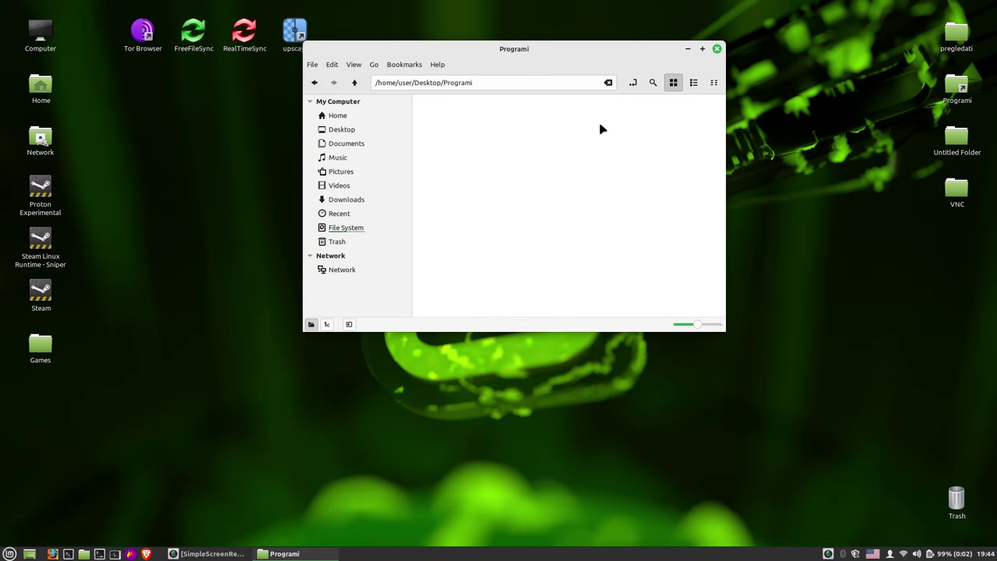
{"action": "left_click", "coordinate": [355, 84]}
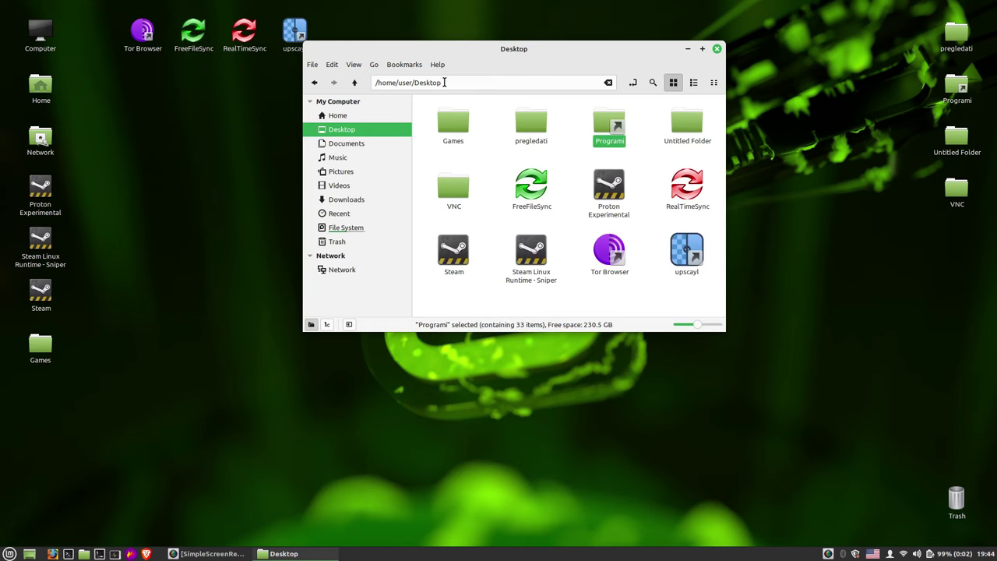
{"action": "double_click", "coordinate": [604, 126]}
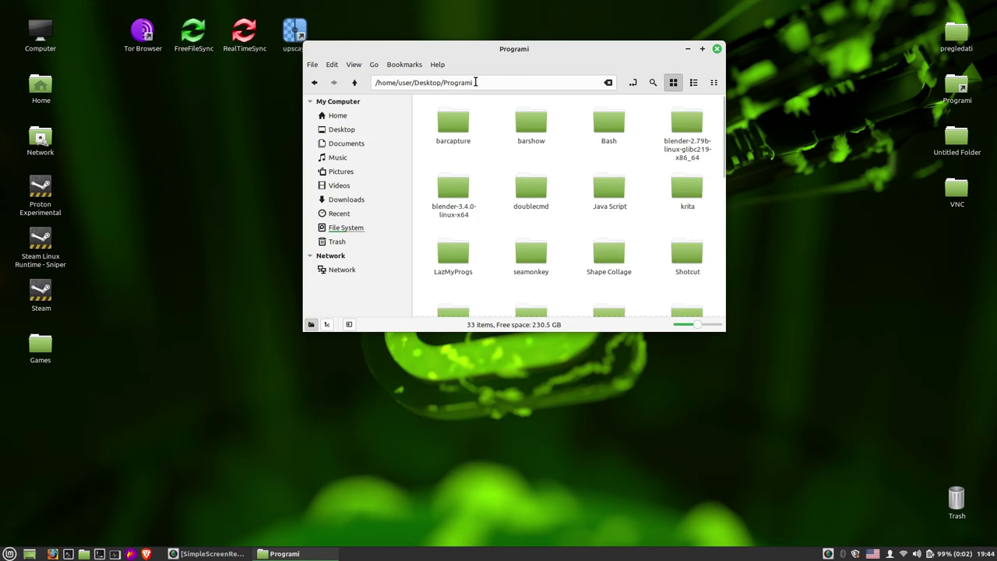
{"action": "left_click", "coordinate": [355, 84]}
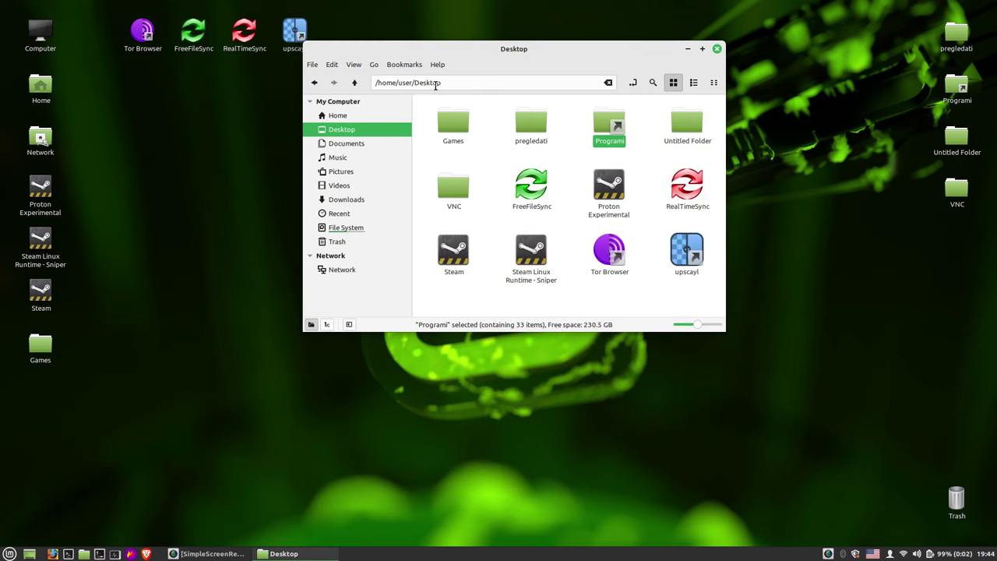
{"action": "left_click", "coordinate": [355, 84]}
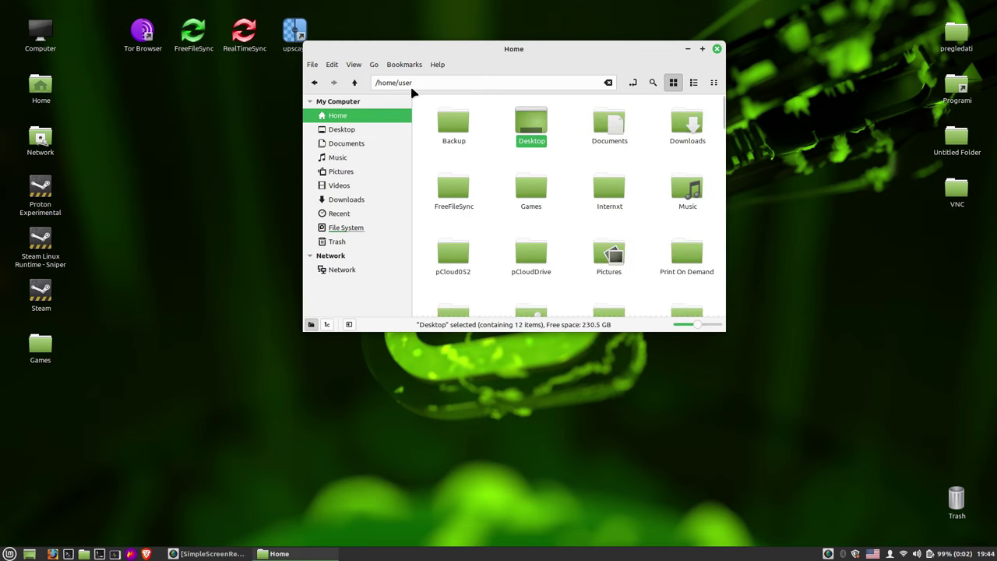
{"action": "left_click", "coordinate": [313, 83]}
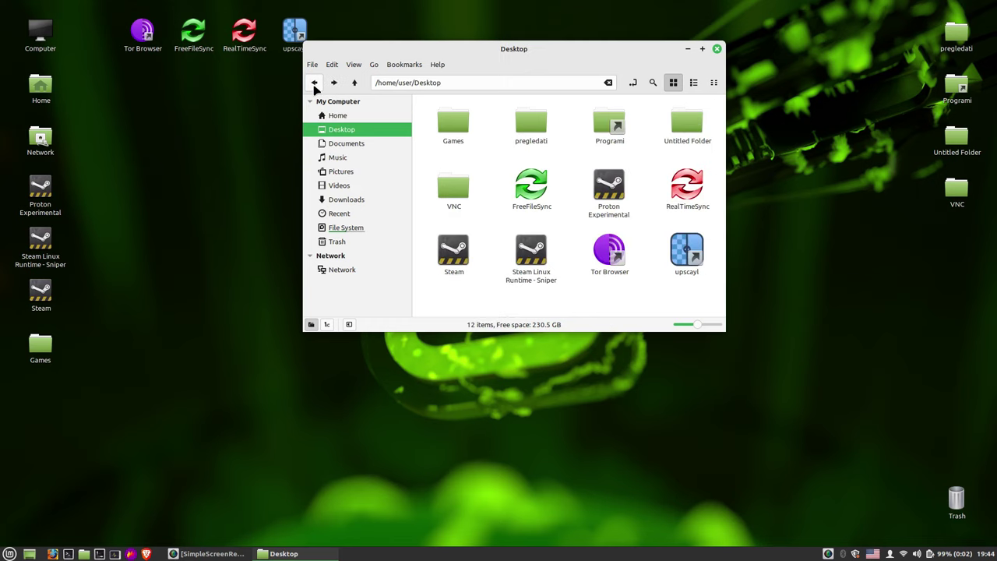
Go to the path /home in the file manager and open the user folder
{"action": "left_click_drag", "start_coordinate": [451, 82], "coordinate": [335, 82]}
{"action": "type", "text": "/home"}
{"action": "key", "text": "Return"}
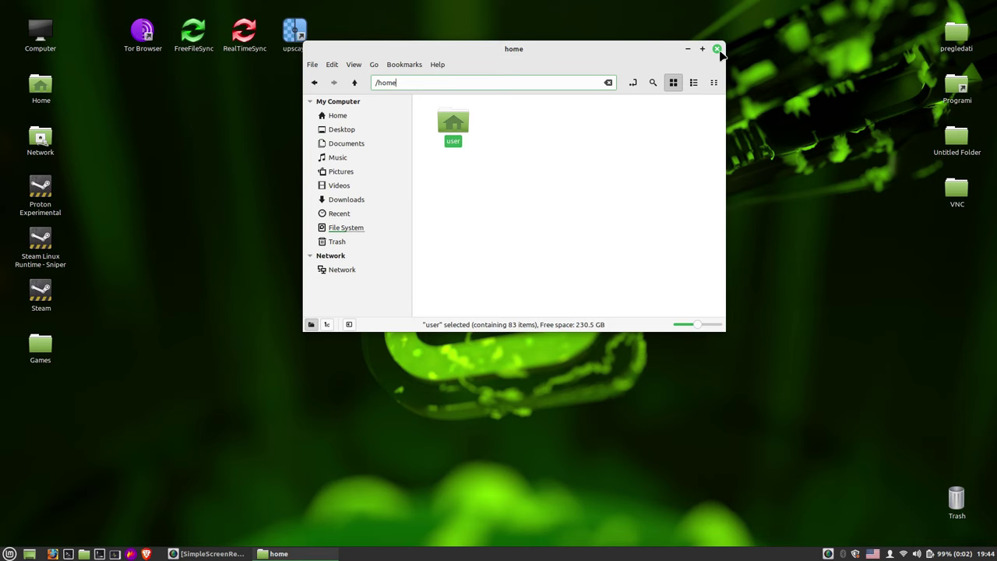
{"action": "double_click", "coordinate": [455, 123]}
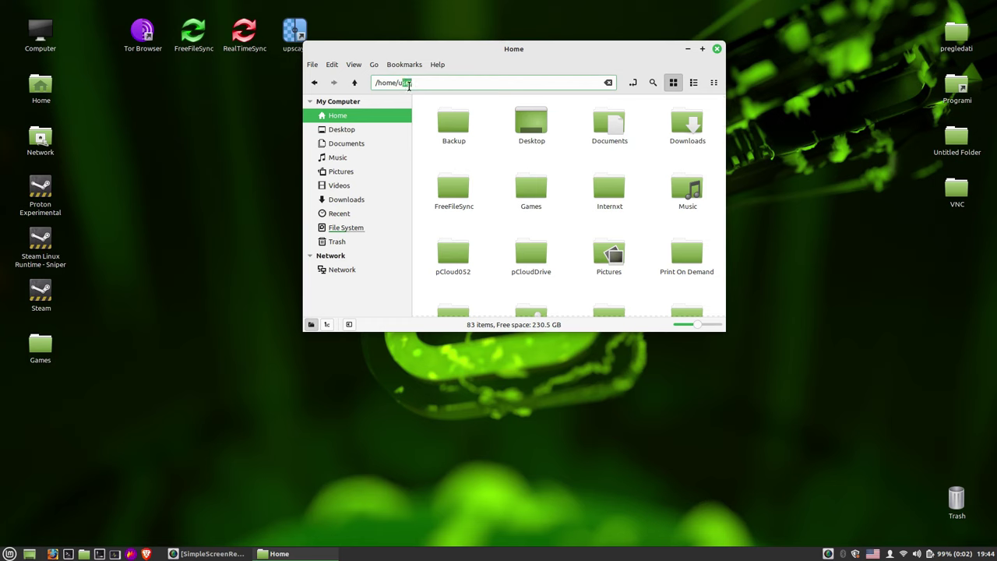
Highlight the /home/user path, go up to /home and reopen the user folder, and close the file manager window
{"action": "left_click_drag", "start_coordinate": [375, 85], "coordinate": [411, 85]}
{"action": "left_click", "coordinate": [411, 85]}
{"action": "left_click", "coordinate": [355, 83]}
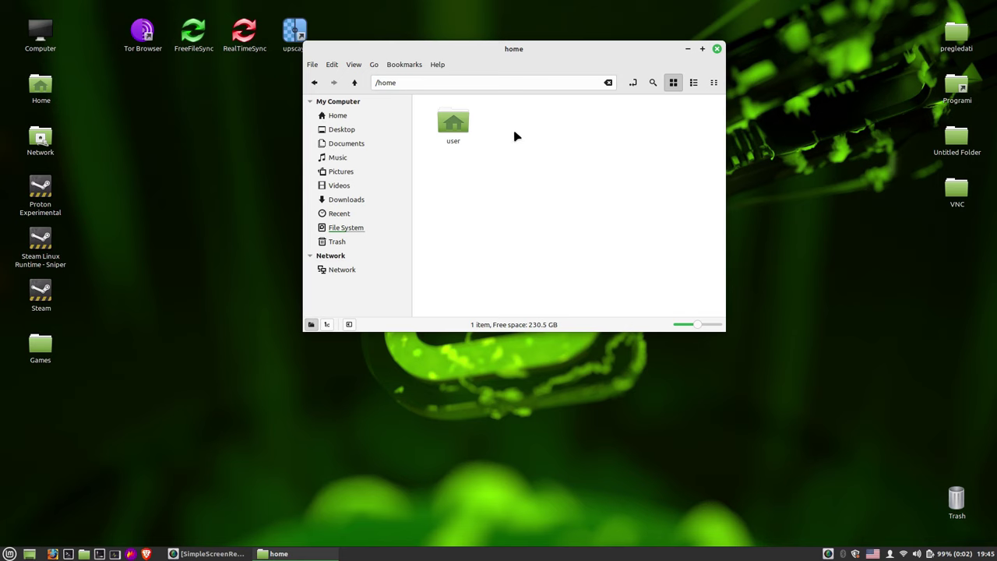
{"action": "double_click", "coordinate": [454, 125]}
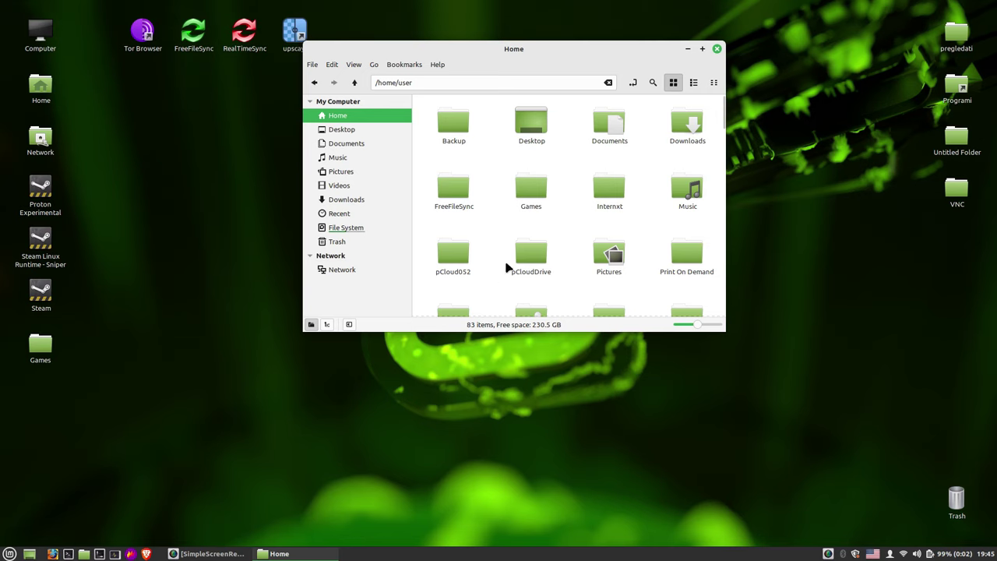
{"action": "key", "text": "ctrl+w"}
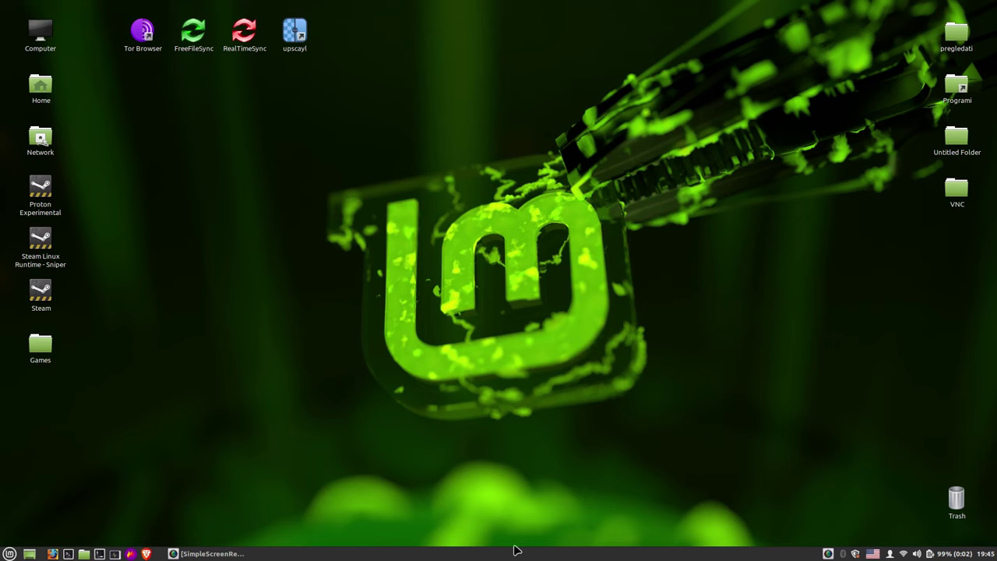
Bring up the system shutdown prompt from the application menu and cancel it
{"action": "left_click", "coordinate": [11, 553]}
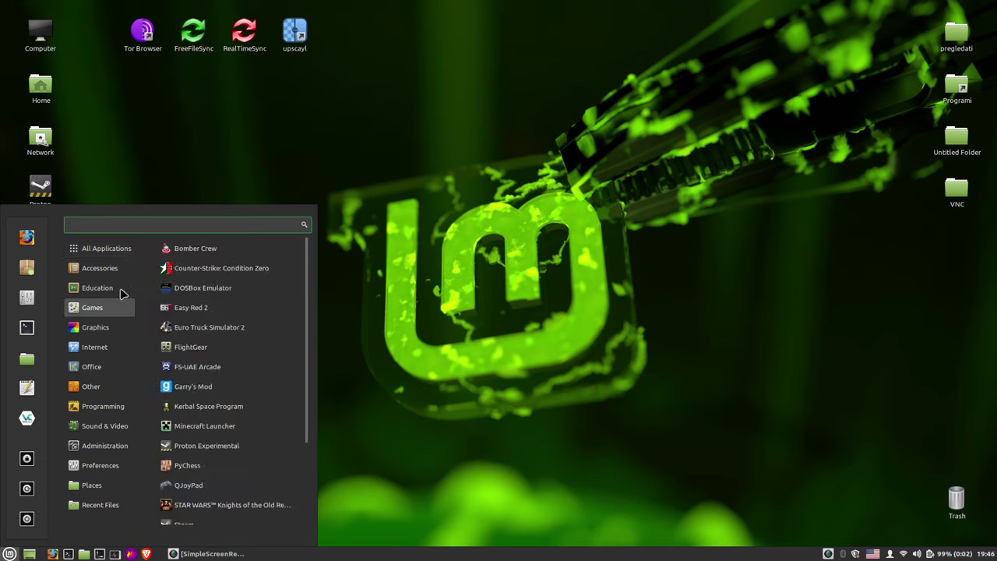
{"action": "mouse_move", "coordinate": [73, 346]}
{"action": "left_click", "coordinate": [28, 520]}
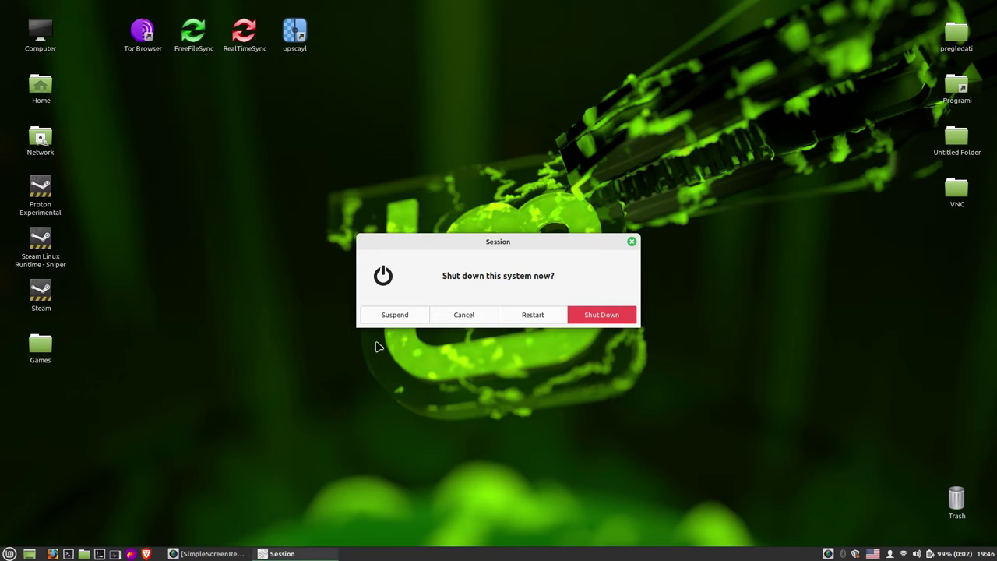
{"action": "left_click", "coordinate": [459, 318]}
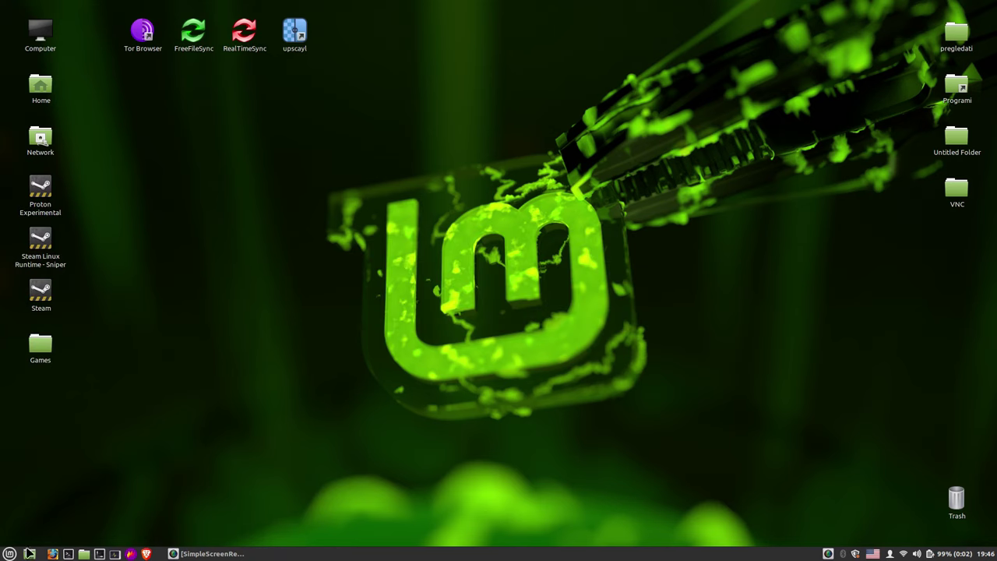
Examine the application menu's categories, including Administration, Places, Education, Preferences and All Applications, and leave the menu closed
{"action": "left_click", "coordinate": [11, 552]}
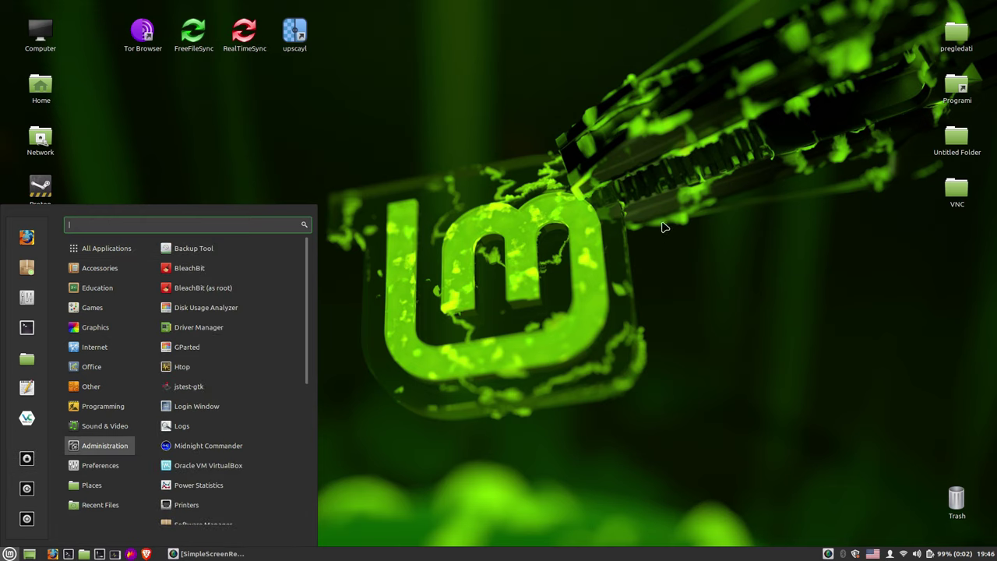
{"action": "left_click", "coordinate": [533, 293]}
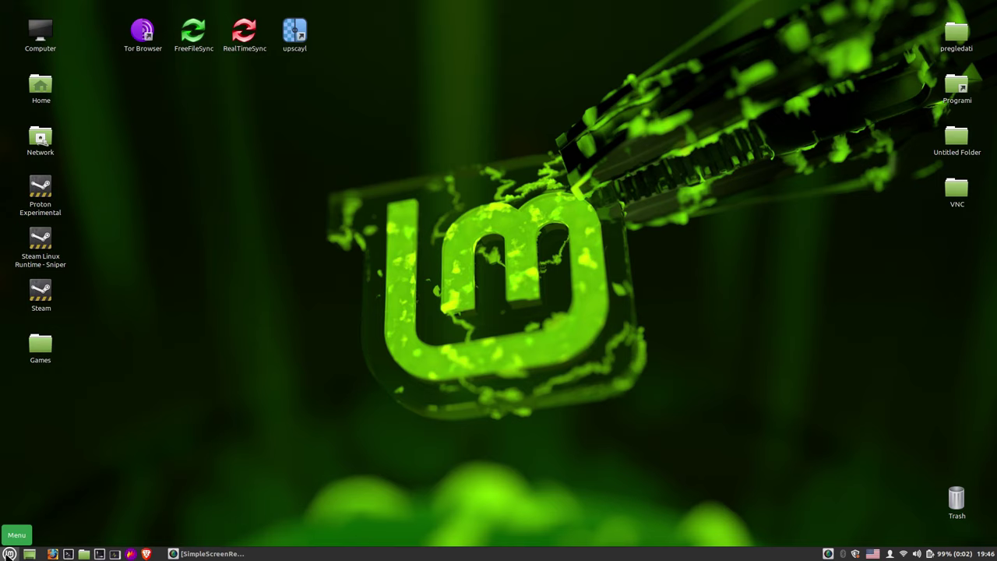
{"action": "left_click", "coordinate": [9, 553]}
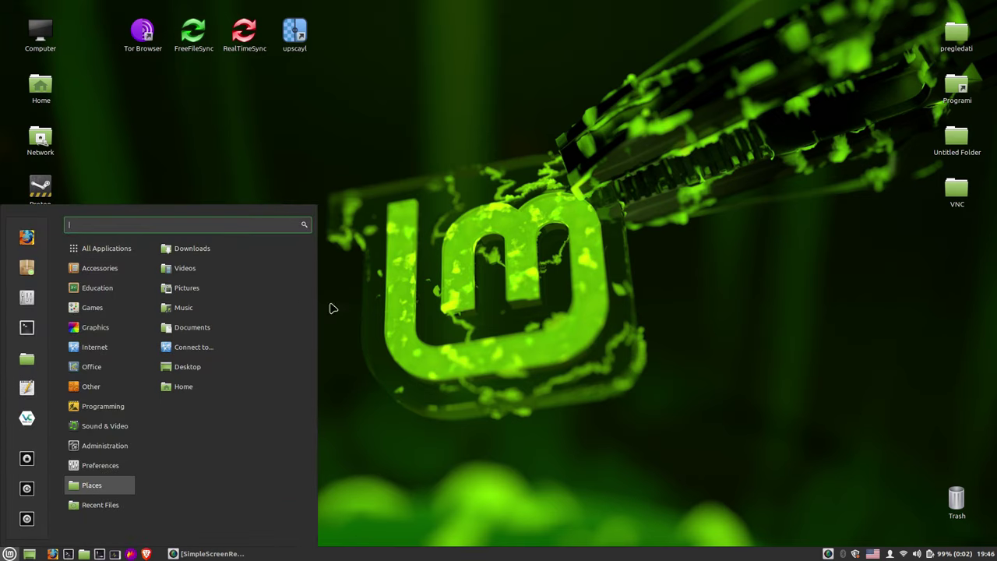
{"action": "left_click", "coordinate": [478, 306]}
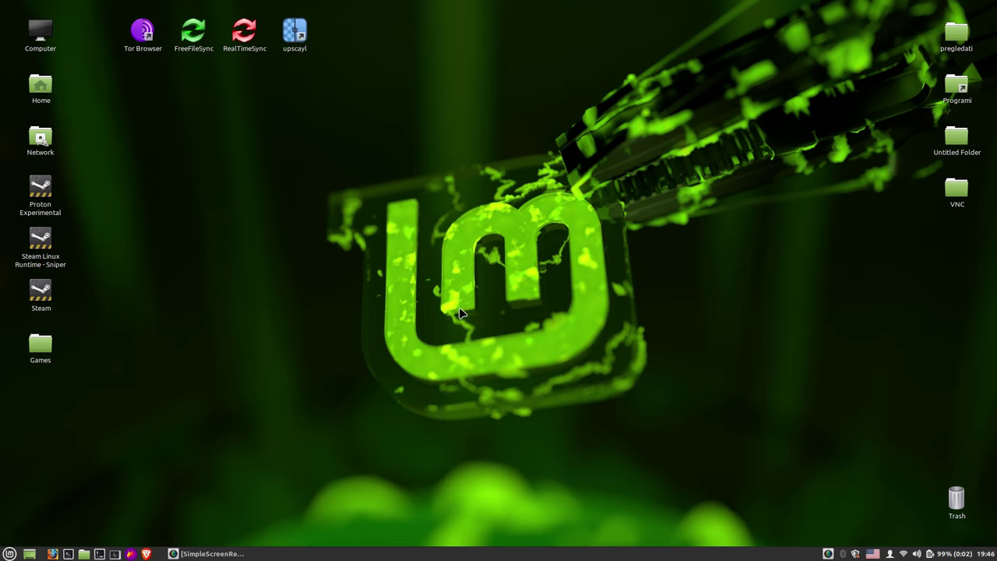
{"action": "left_click", "coordinate": [10, 553]}
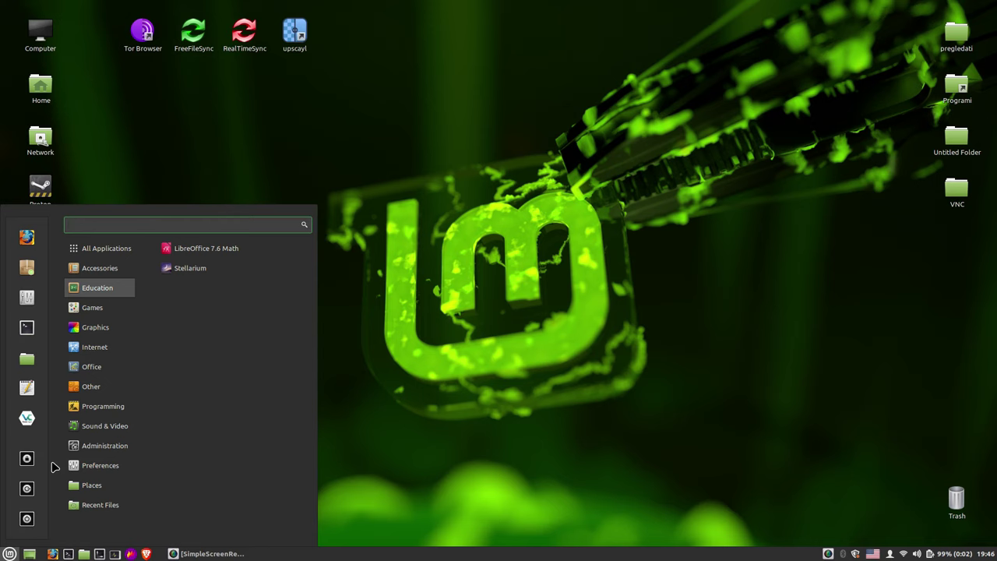
{"action": "left_click", "coordinate": [78, 465]}
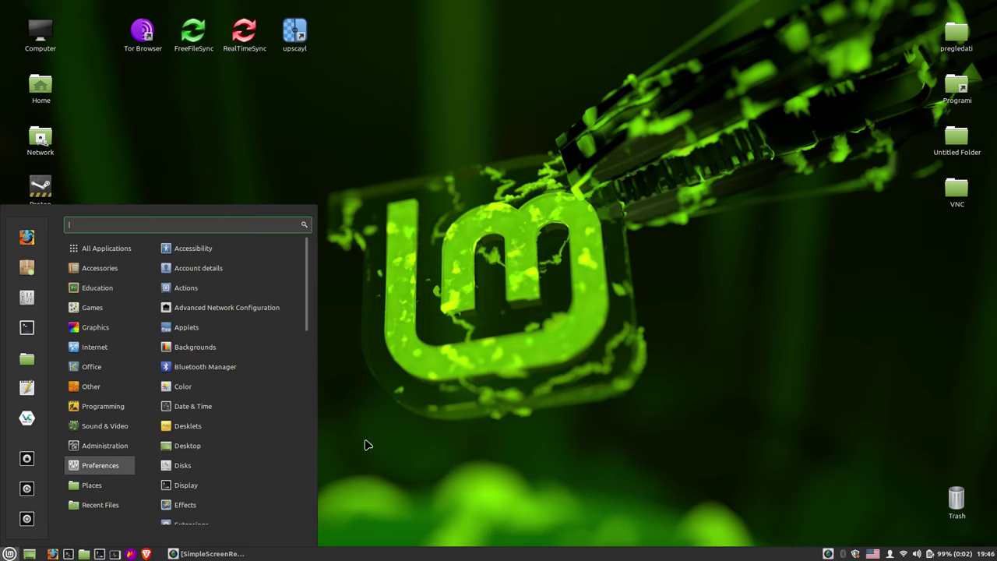
{"action": "left_click", "coordinate": [458, 443]}
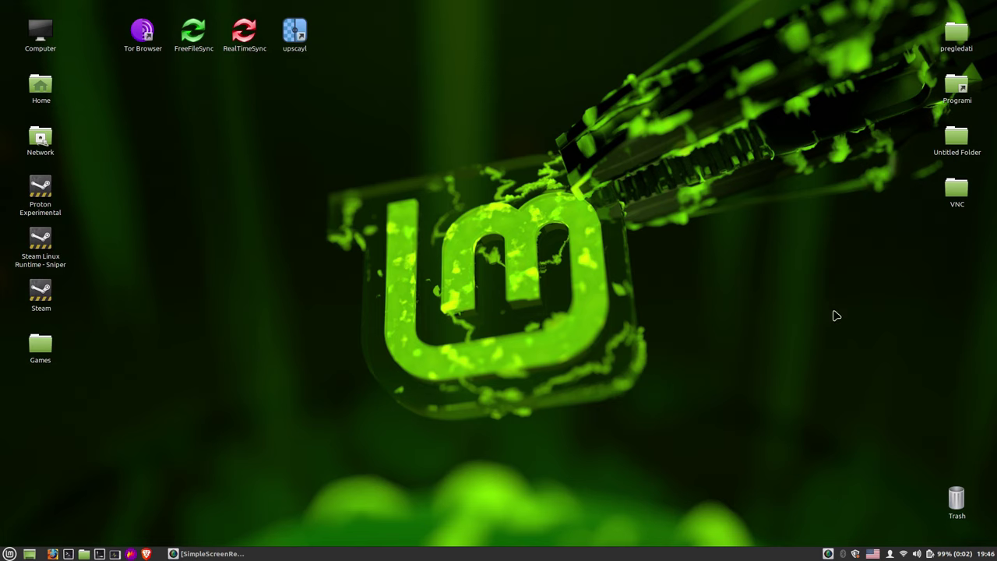
{"action": "left_click", "coordinate": [10, 553]}
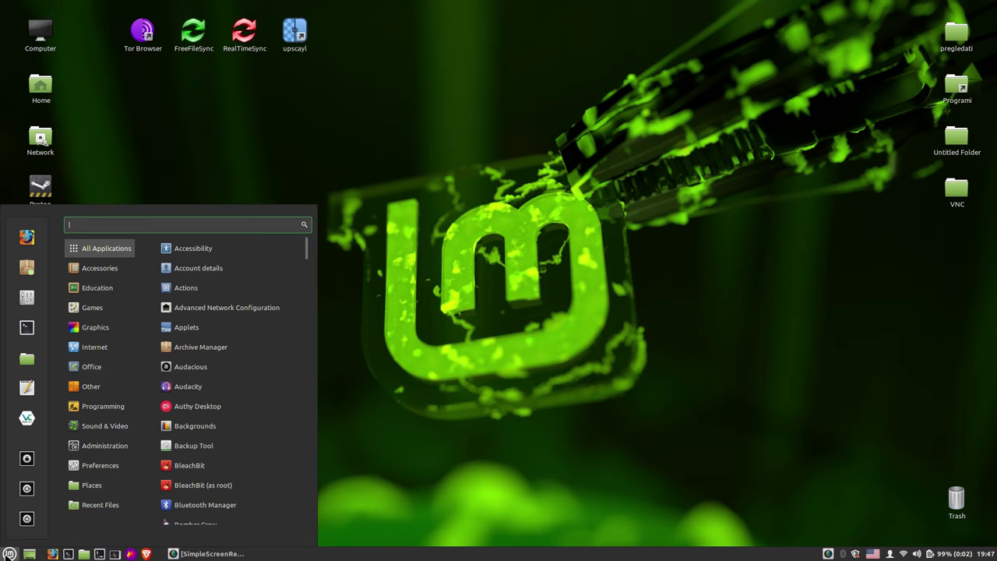
{"action": "left_click", "coordinate": [516, 453]}
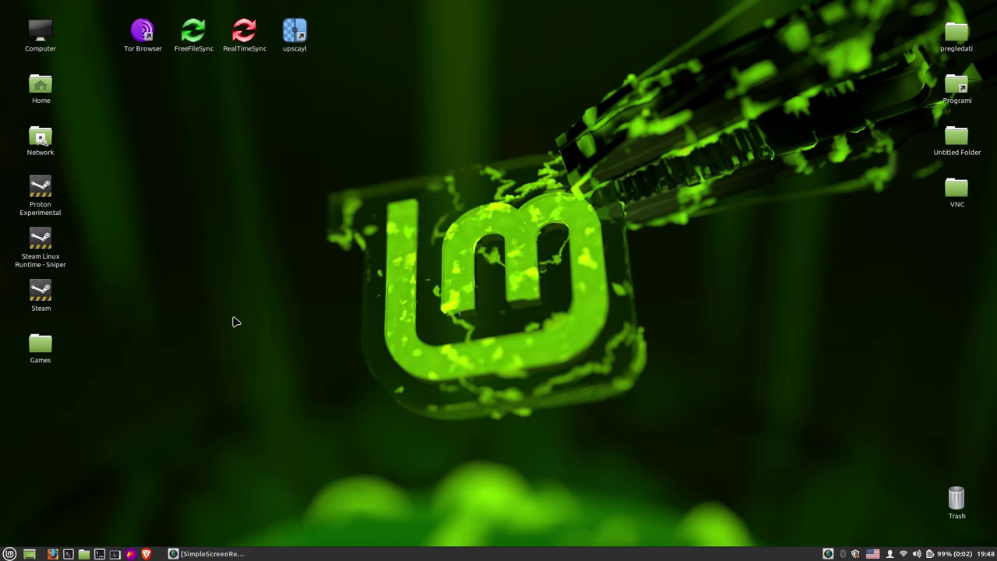
Switch to Software Manager, check the version on Blender's details page, and close Software Manager
{"action": "left_click", "coordinate": [9, 553]}
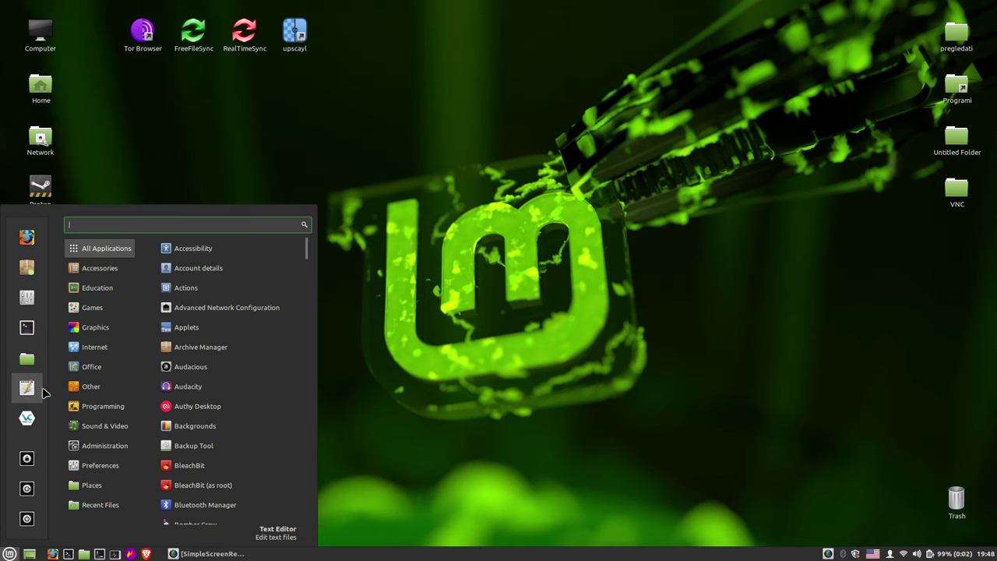
{"action": "left_click", "coordinate": [31, 267]}
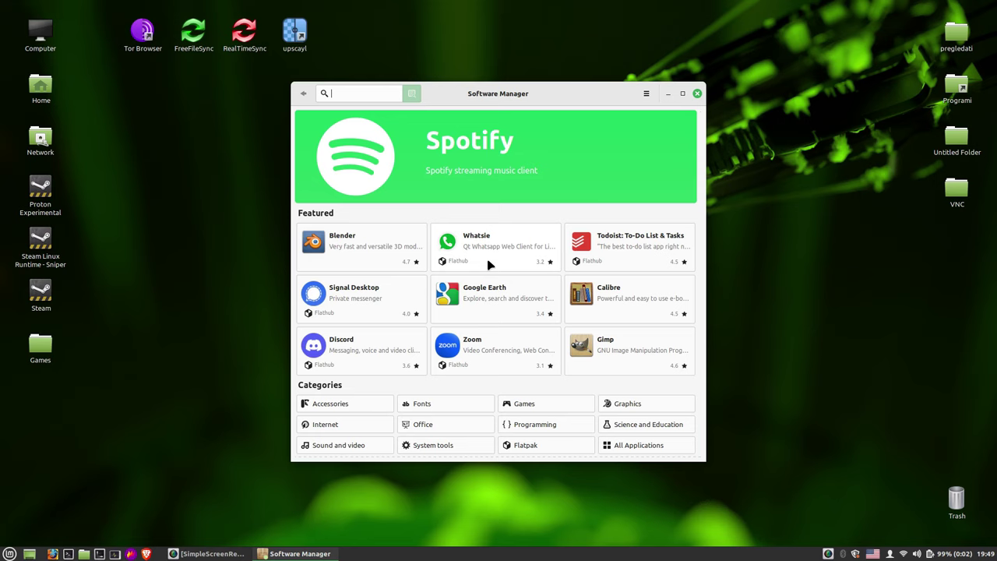
{"action": "left_click", "coordinate": [341, 248]}
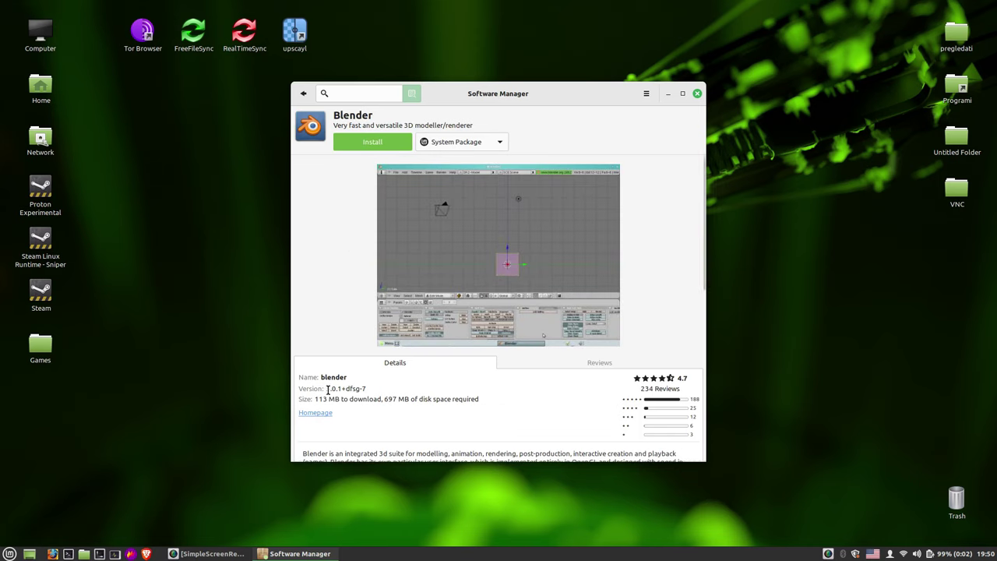
{"action": "left_click_drag", "start_coordinate": [329, 388], "coordinate": [352, 385]}
{"action": "left_click", "coordinate": [697, 93]}
Open the Programi folder from the desktop, select the blender-3.4.0-linux-x64 folder for its version, and close the window
{"action": "double_click", "coordinate": [955, 87]}
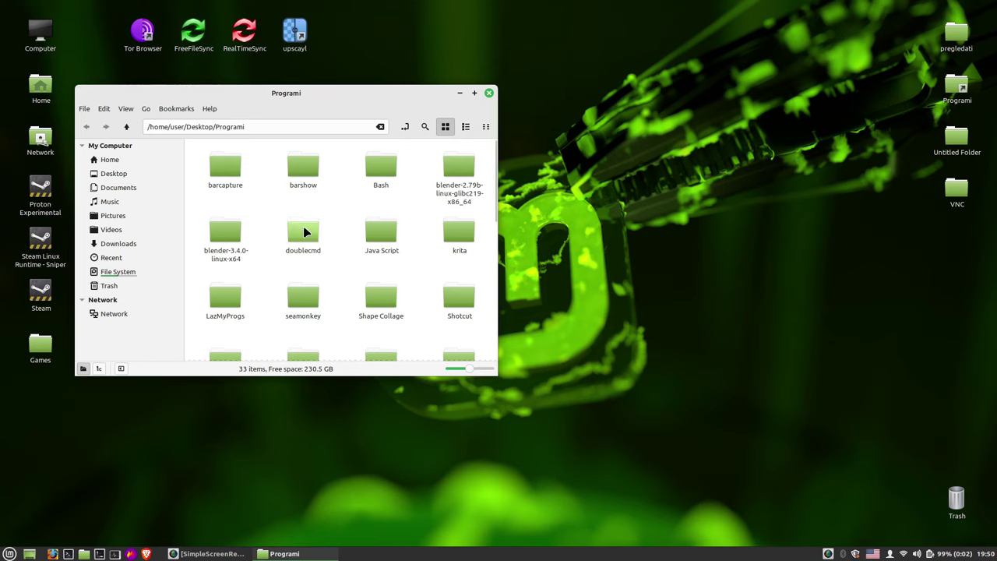
{"action": "left_click", "coordinate": [236, 250]}
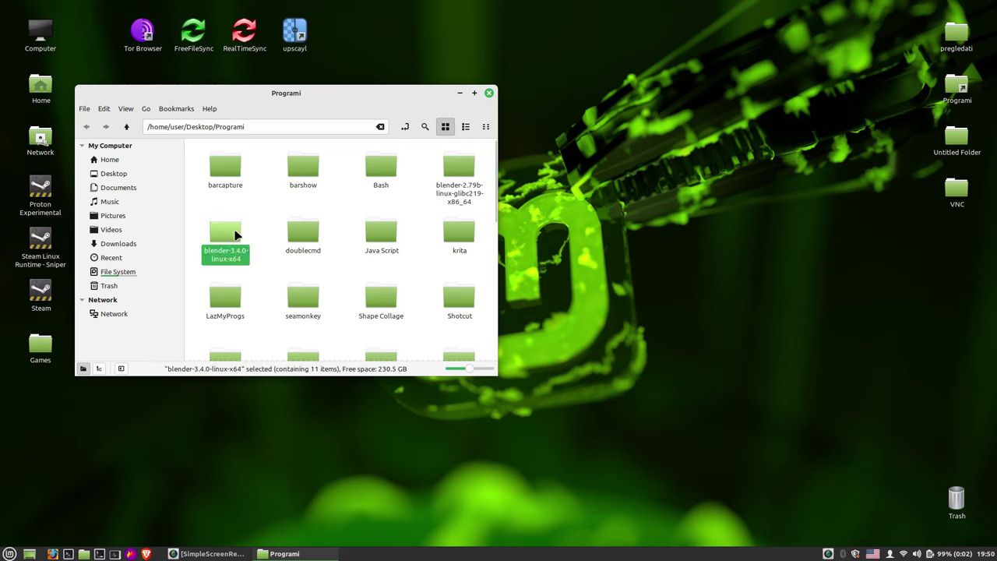
{"action": "key", "text": "ctrl+w"}
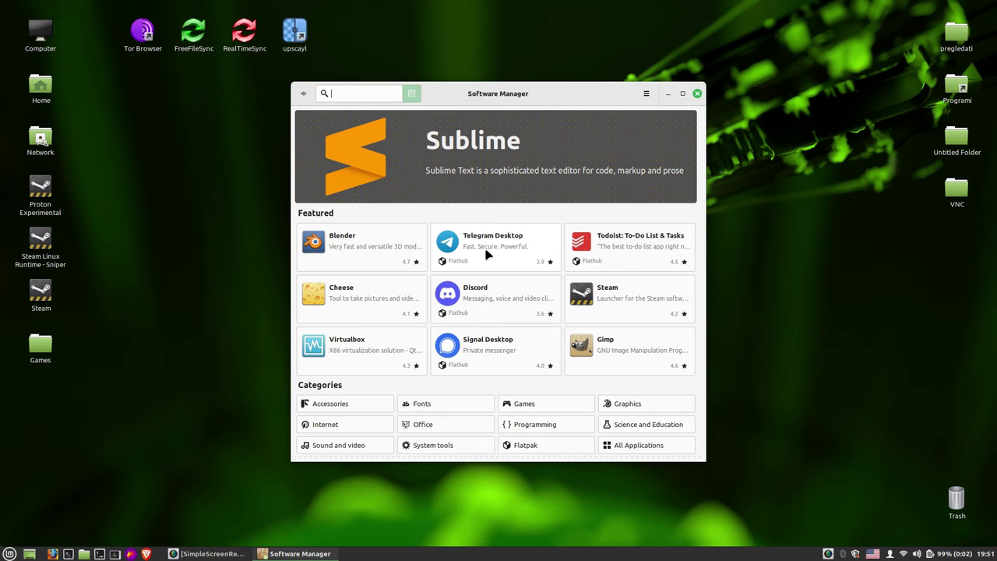
Open the Telegram Desktop details in Software Manager and highlight its download size and required disk space
{"action": "left_click", "coordinate": [489, 254]}
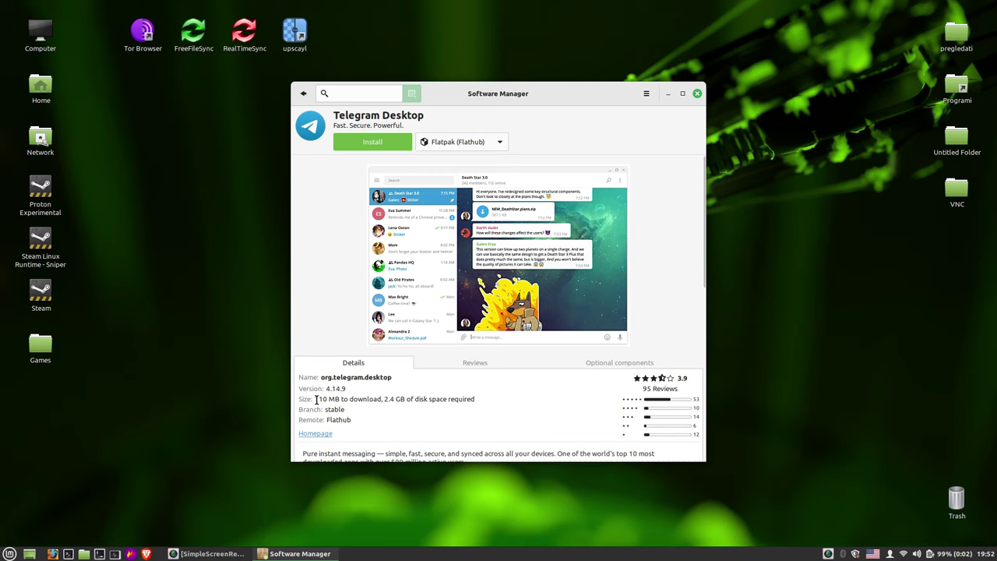
{"action": "left_click_drag", "start_coordinate": [314, 399], "coordinate": [387, 399]}
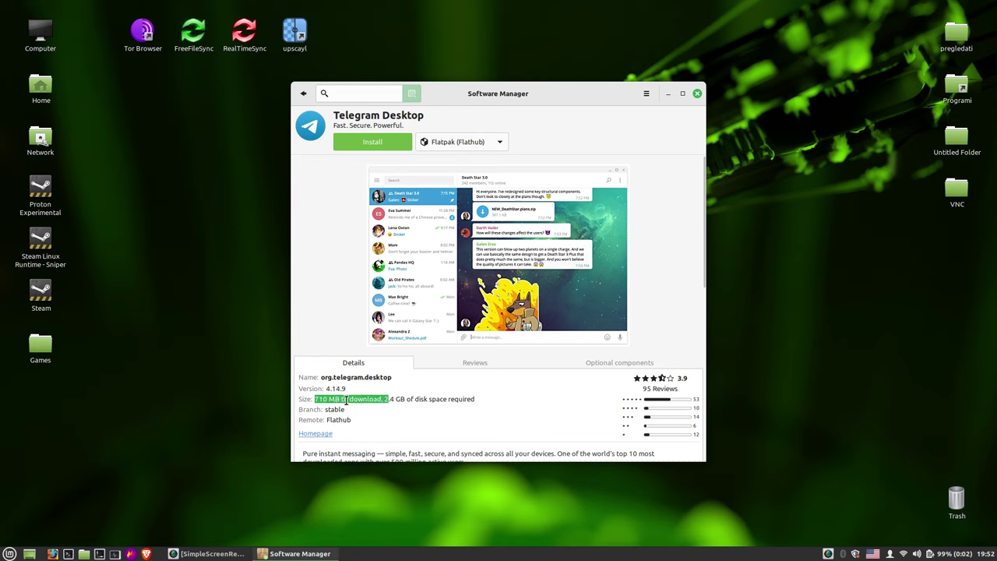
{"action": "left_click", "coordinate": [393, 398]}
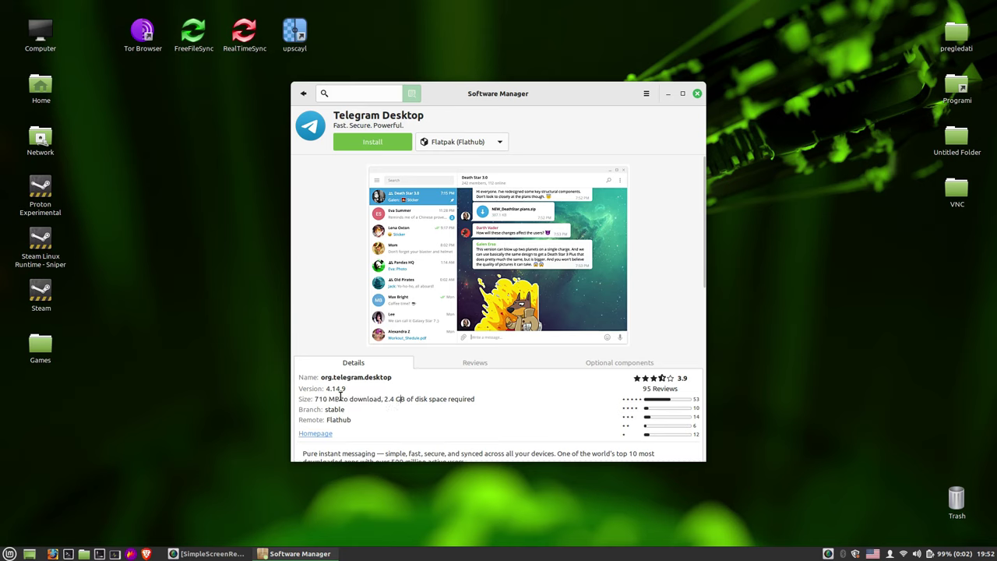
{"action": "left_click", "coordinate": [368, 399]}
{"action": "left_click_drag", "start_coordinate": [385, 399], "coordinate": [400, 399]}
Compare the Telegram folder's size in Programi with the disk space its Software Manager package requires, and close the Programi window
{"action": "left_click_drag", "start_coordinate": [530, 95], "coordinate": [352, 95]}
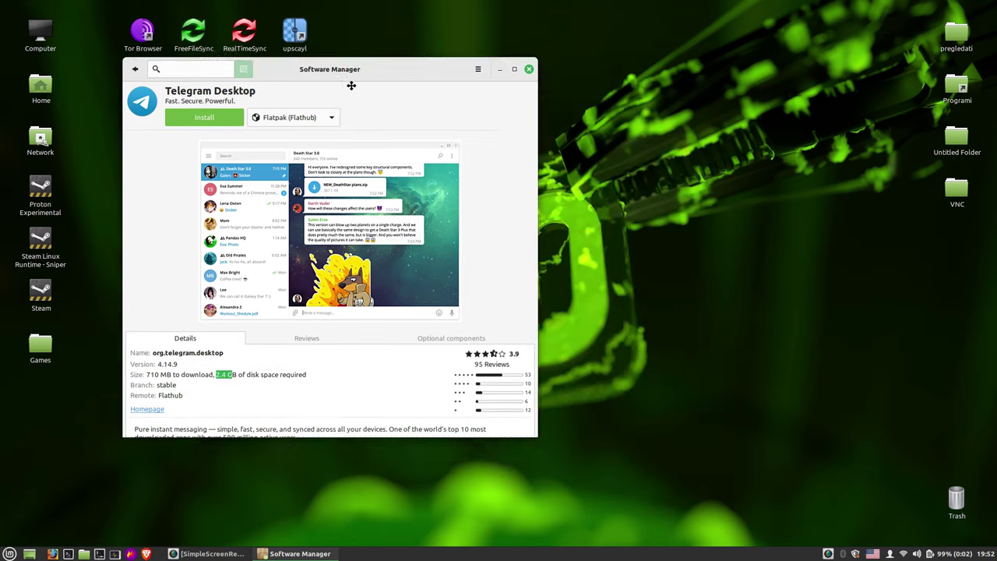
{"action": "double_click", "coordinate": [956, 89]}
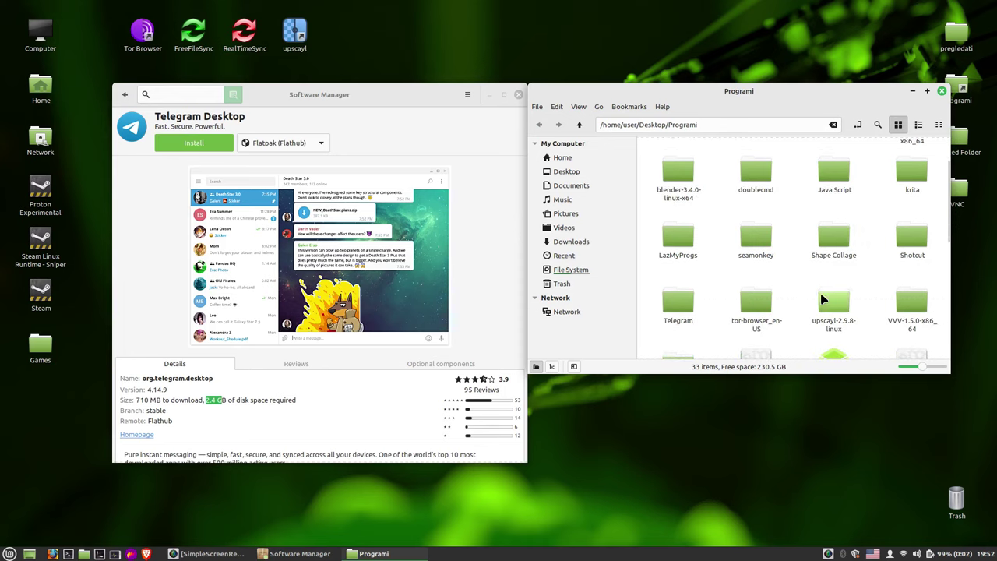
{"action": "right_click", "coordinate": [680, 296]}
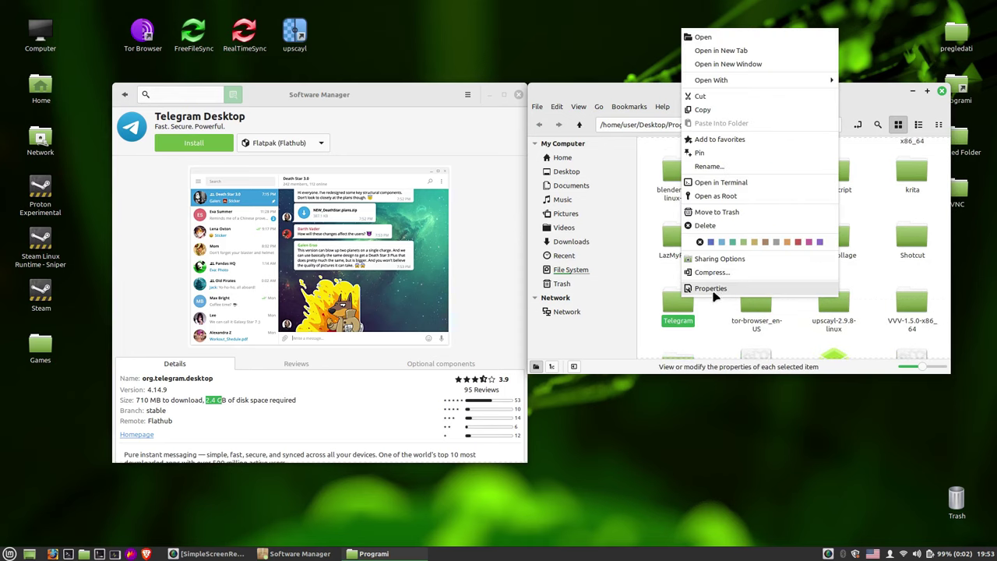
{"action": "left_click", "coordinate": [710, 288]}
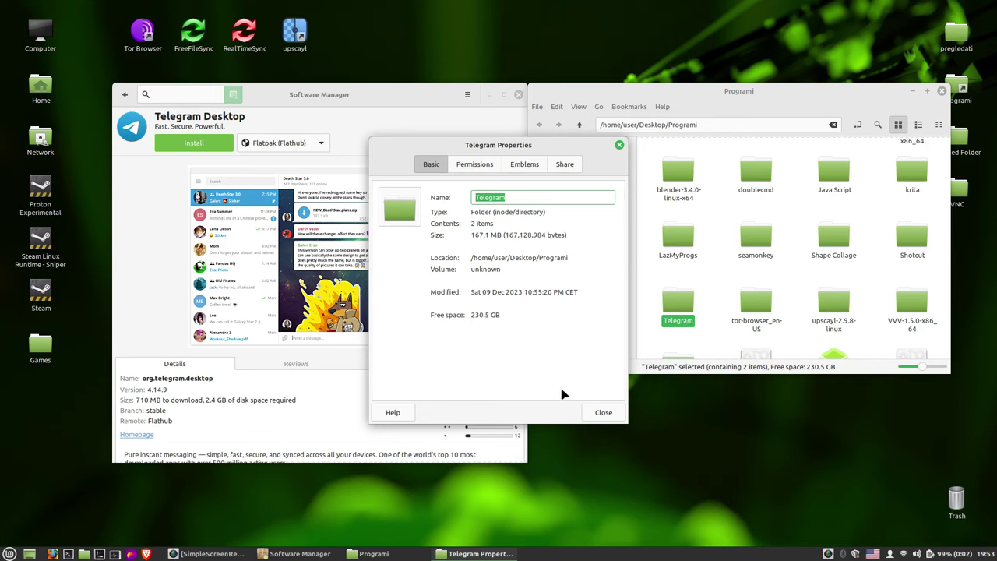
{"action": "left_click", "coordinate": [604, 412]}
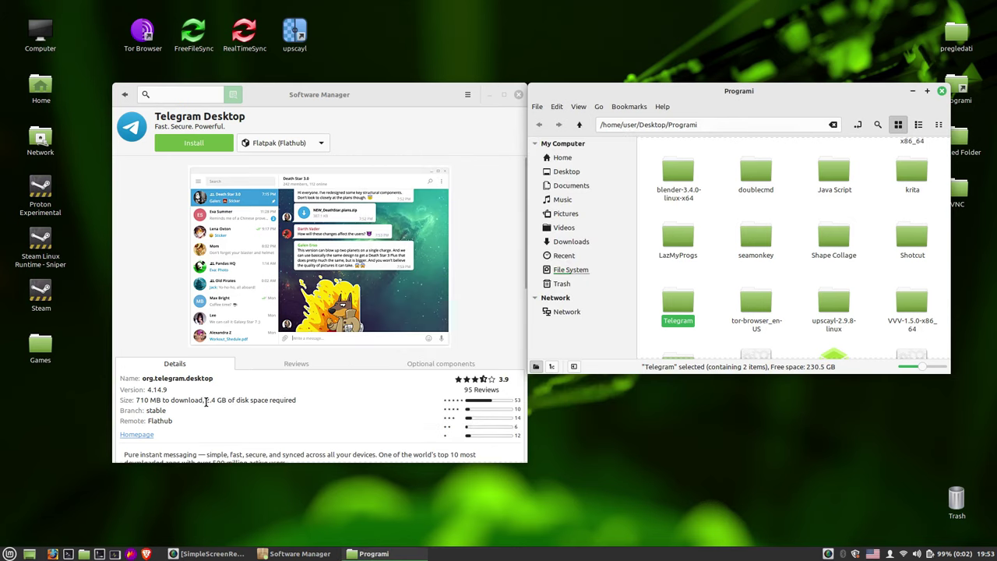
{"action": "left_click_drag", "start_coordinate": [206, 401], "coordinate": [239, 401]}
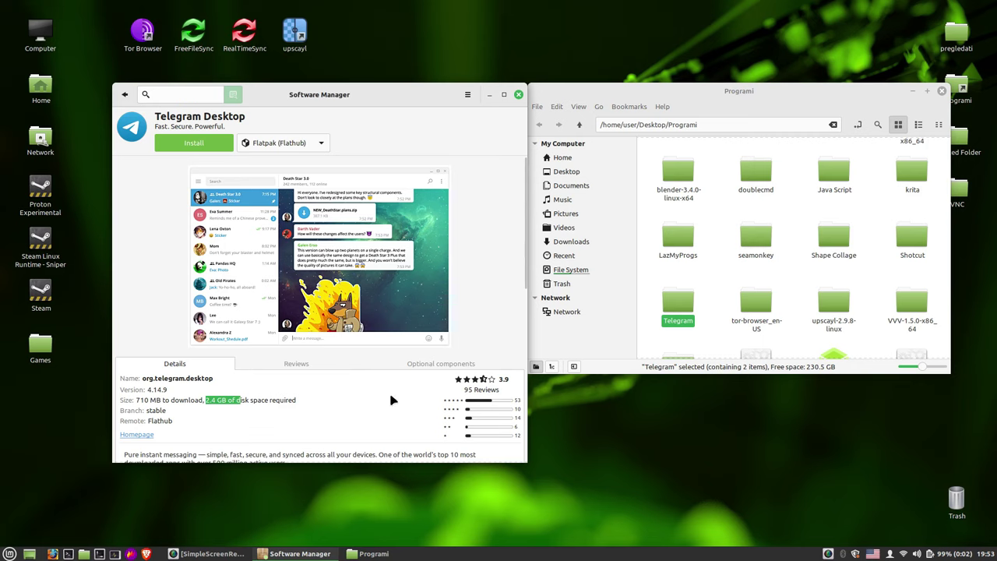
{"action": "left_click", "coordinate": [942, 92]}
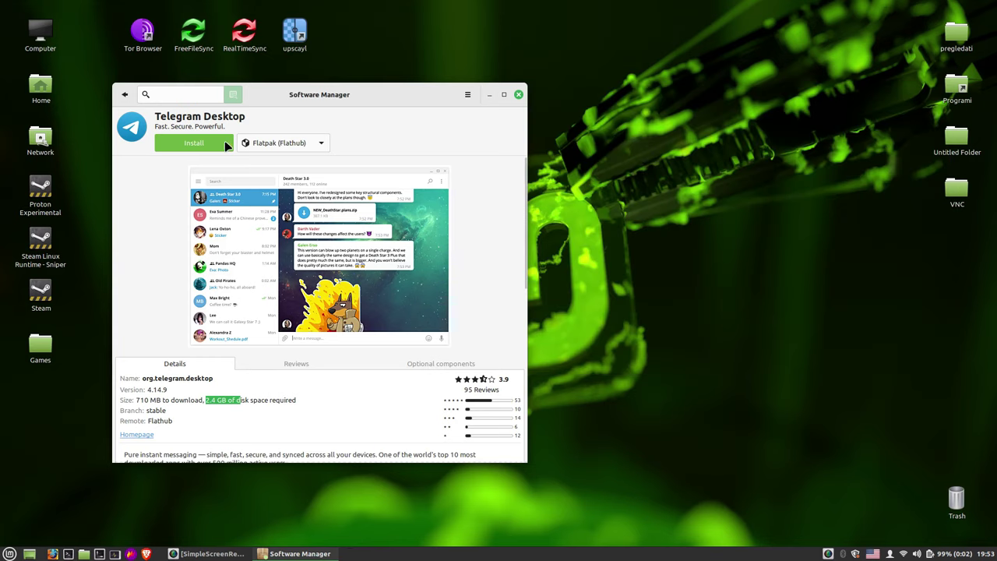
Return to Software Manager's start page and browse its categories, including Sound and video, and the Top Rated programs
{"action": "left_click", "coordinate": [125, 94]}
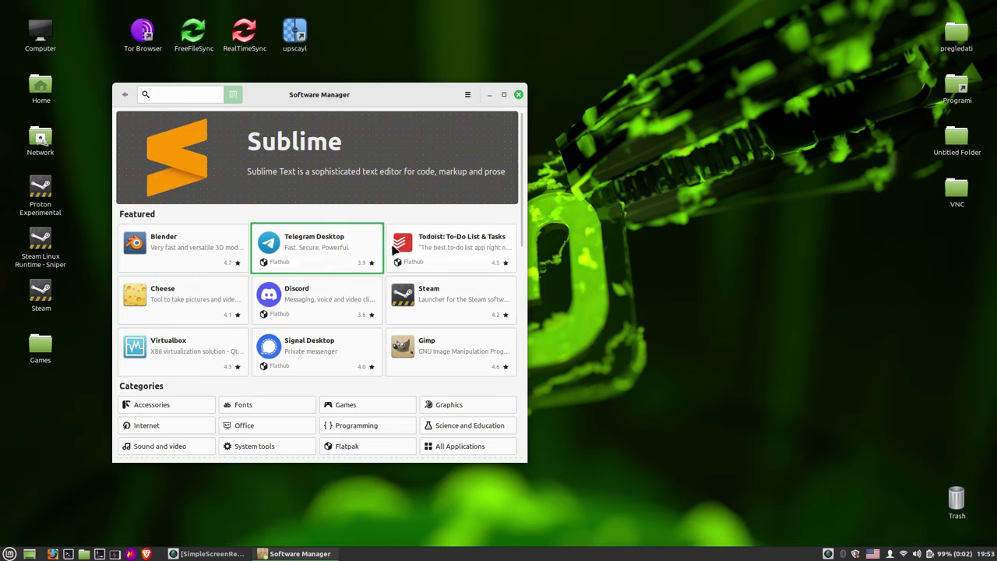
{"action": "scroll", "coordinate": [409, 265], "scroll_direction": "down", "scroll_amount": 3}
{"action": "scroll", "coordinate": [408, 265], "scroll_direction": "up", "scroll_amount": 2}
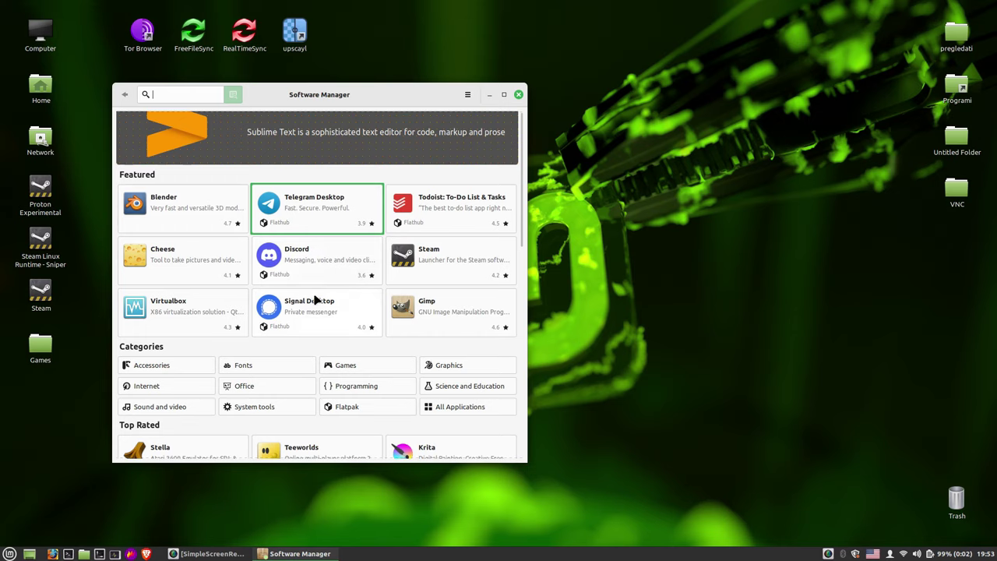
{"action": "scroll", "coordinate": [308, 300], "scroll_direction": "down", "scroll_amount": 2}
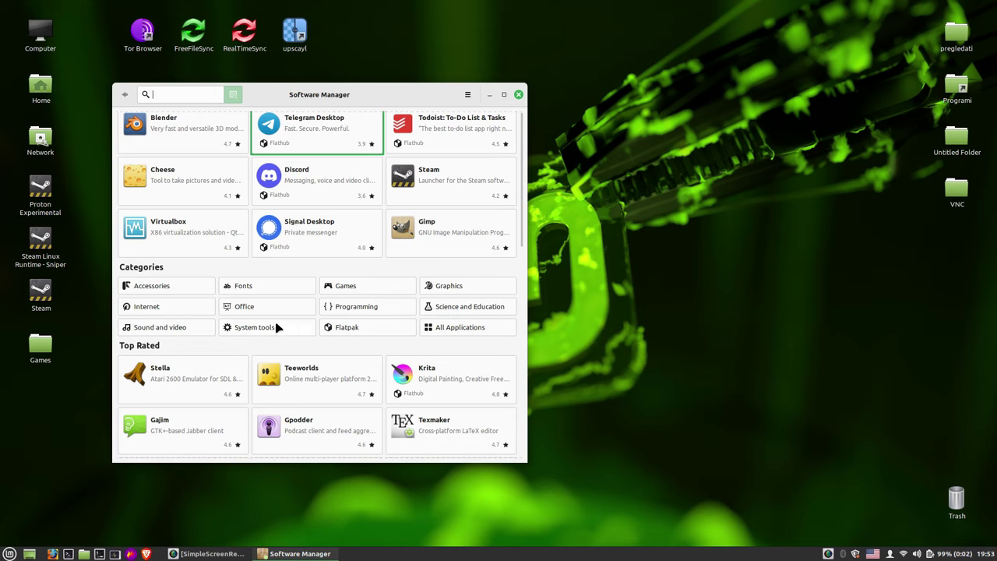
{"action": "left_click", "coordinate": [173, 328]}
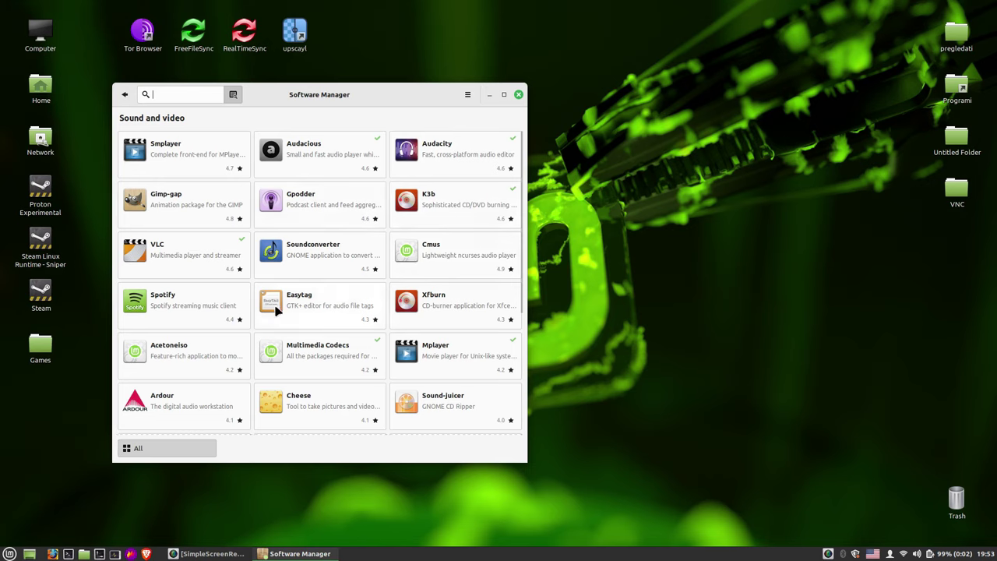
{"action": "key", "text": "alt+Left"}
{"action": "scroll", "coordinate": [151, 355], "scroll_direction": "down", "scroll_amount": 2}
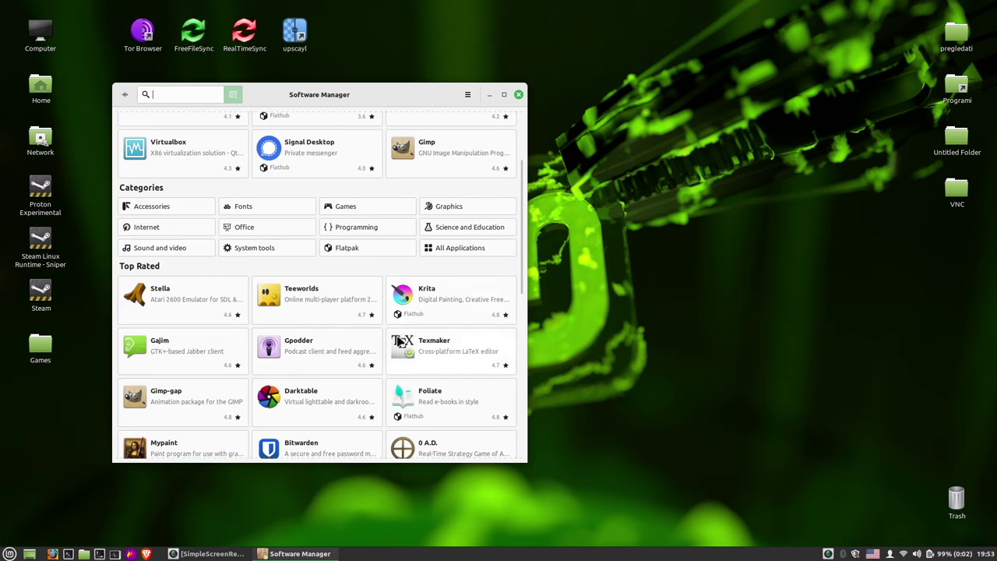
{"action": "scroll", "coordinate": [367, 345], "scroll_direction": "down", "scroll_amount": 4}
{"action": "scroll", "coordinate": [366, 352], "scroll_direction": "up", "scroll_amount": 9}
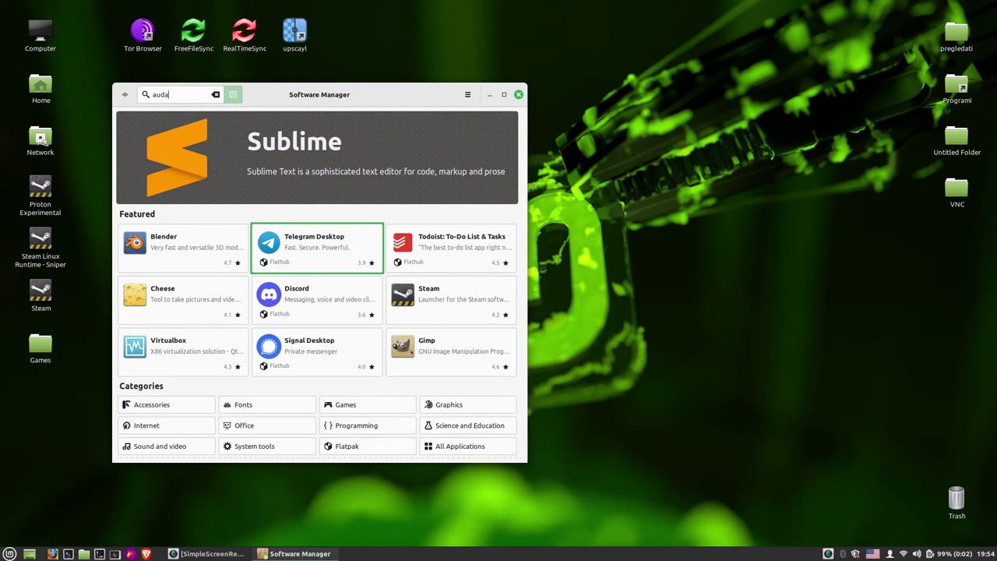
Search Software Manager for audacity, open the system package's details, and close Software Manager
{"action": "type", "text": "city"}
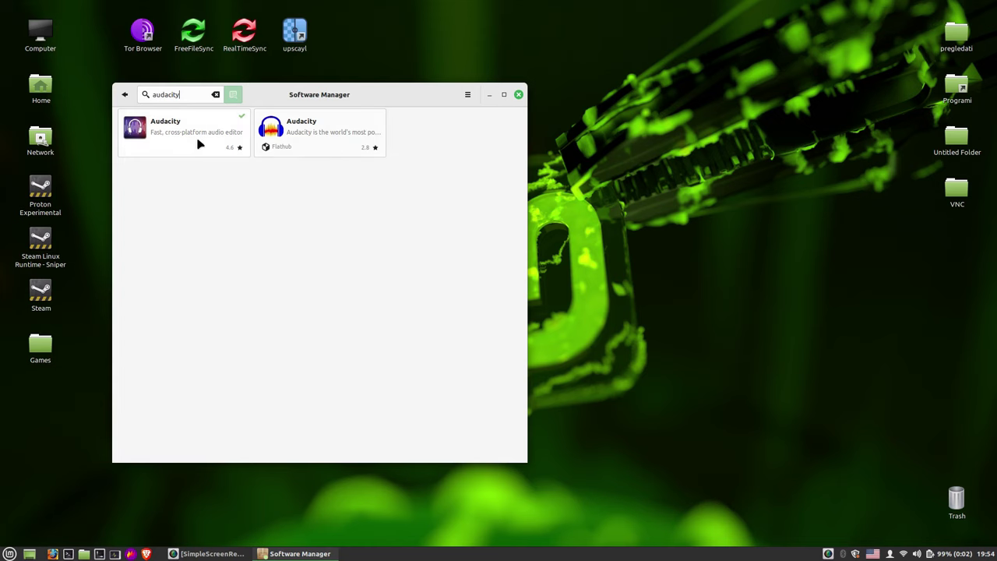
{"action": "left_click", "coordinate": [168, 139]}
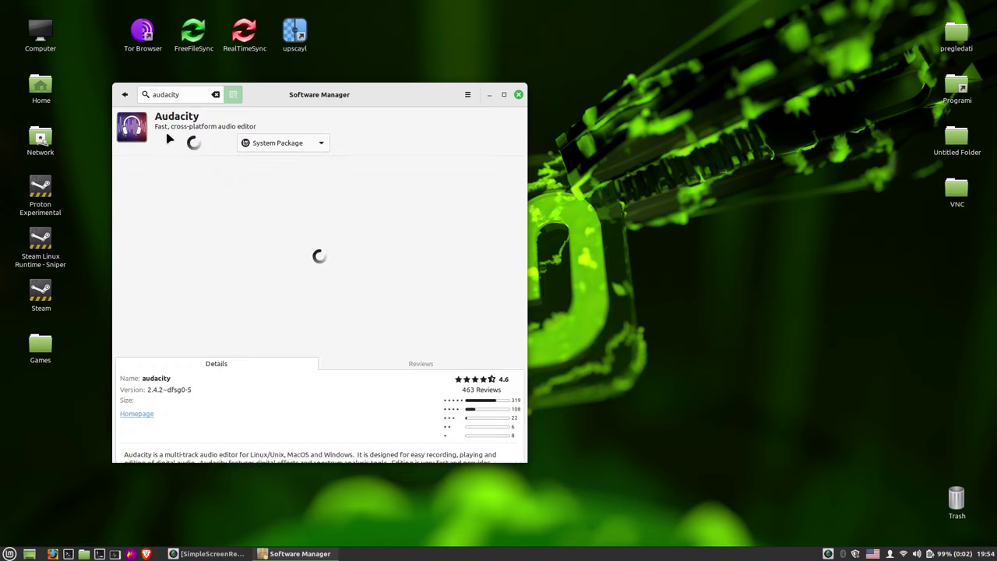
{"action": "key", "text": "alt+F4"}
Open System Settings from the application menu and look through its Appearance, Preferences, Hardware and Administration sections
{"action": "key", "text": "super"}
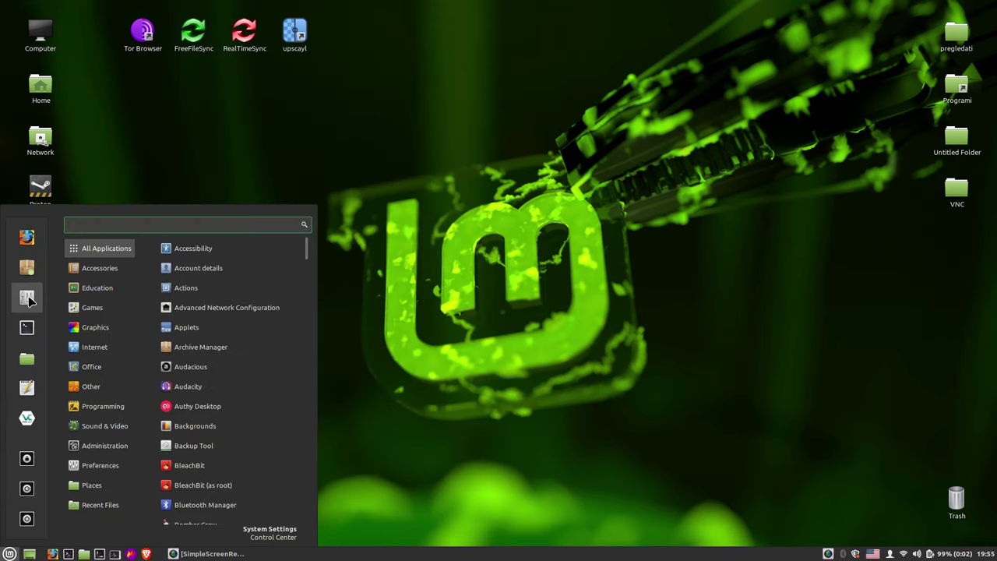
{"action": "left_click", "coordinate": [28, 298]}
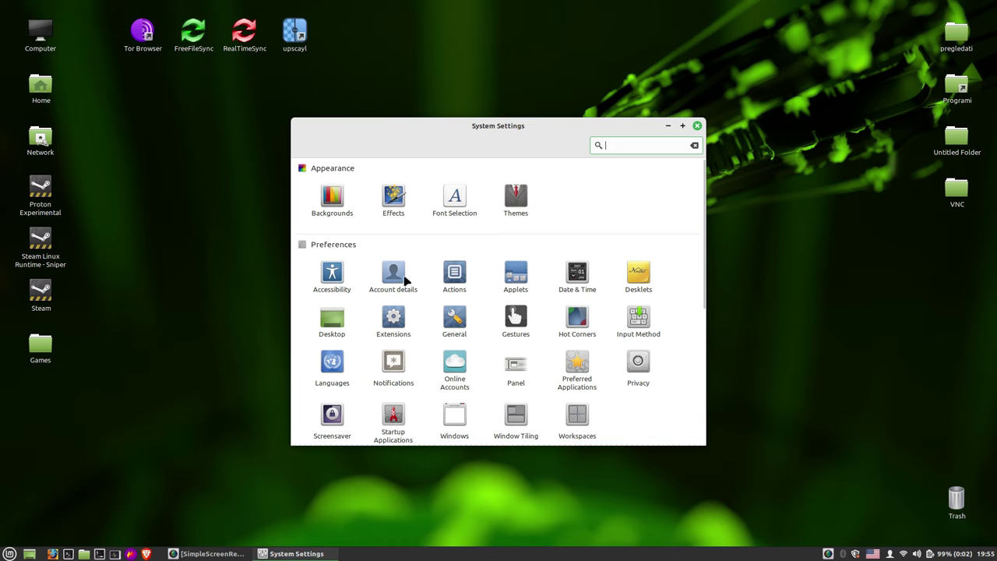
{"action": "scroll", "coordinate": [622, 336], "scroll_direction": "down", "scroll_amount": 5}
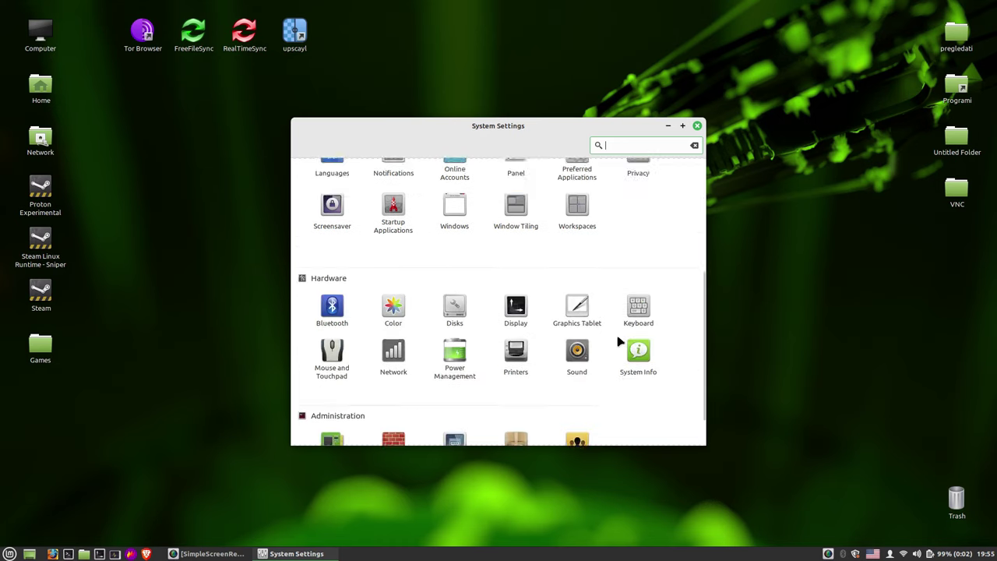
{"action": "scroll", "coordinate": [615, 347], "scroll_direction": "up", "scroll_amount": 5}
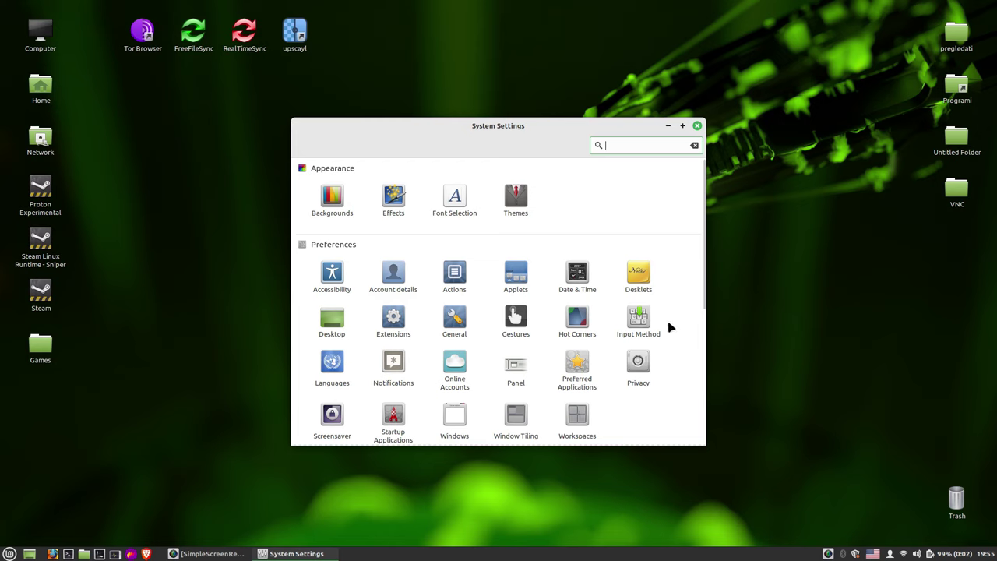
{"action": "scroll", "coordinate": [618, 316], "scroll_direction": "down", "scroll_amount": 1}
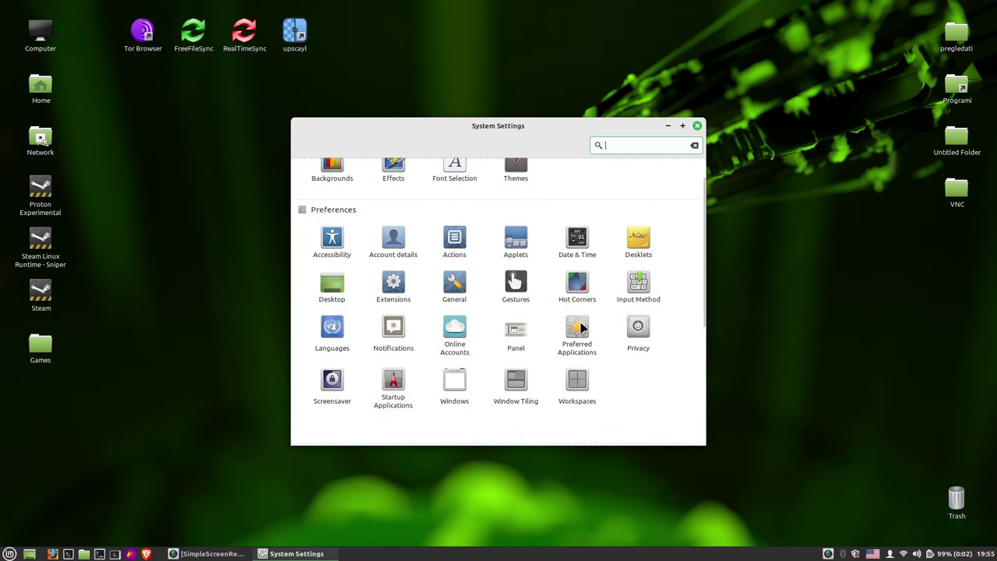
Set the preferred Video application to Celluloid, review the Office and System defaults, and return to the settings overview
{"action": "left_click", "coordinate": [578, 330]}
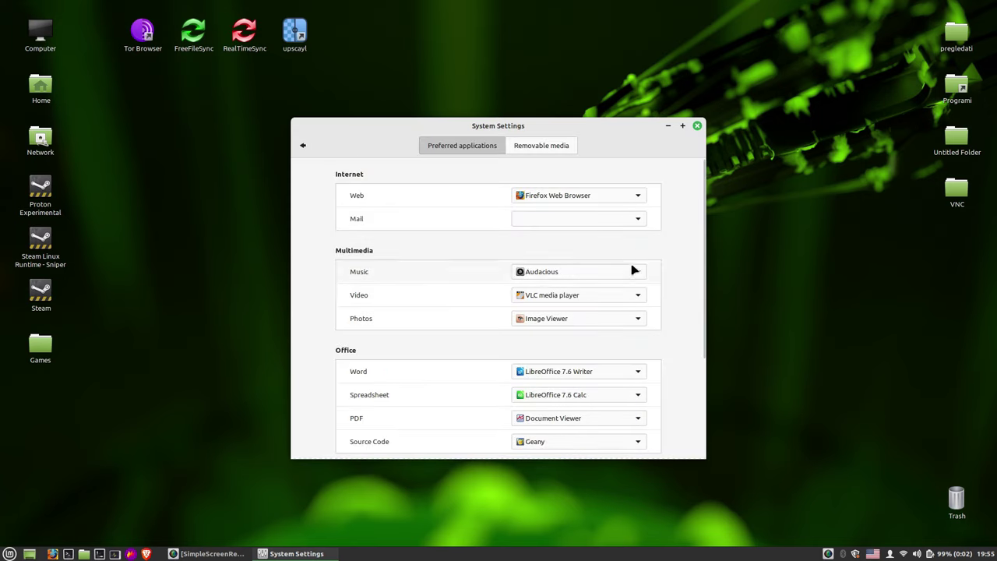
{"action": "scroll", "coordinate": [567, 301], "scroll_direction": "up", "scroll_amount": 1}
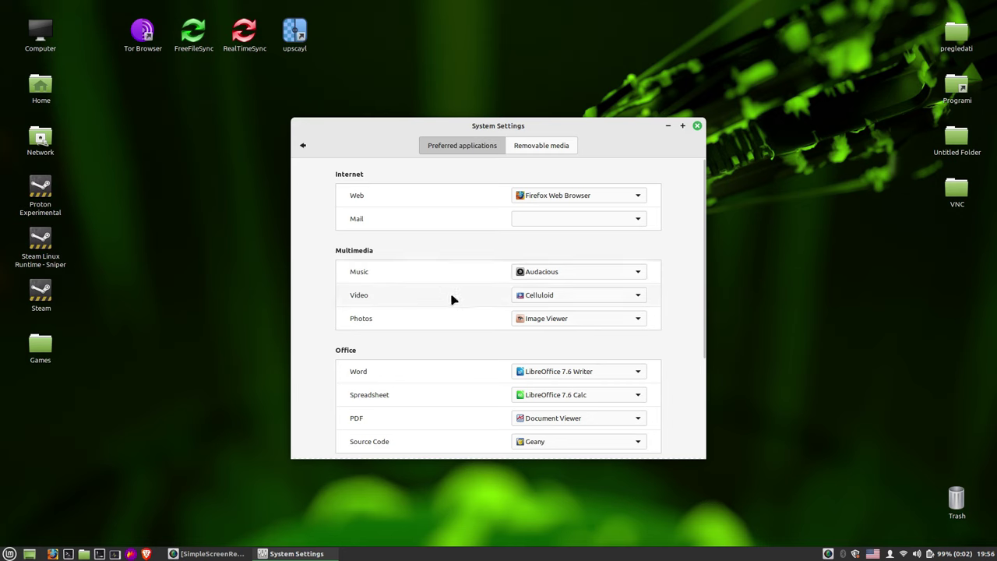
{"action": "scroll", "coordinate": [676, 334], "scroll_direction": "down", "scroll_amount": 4}
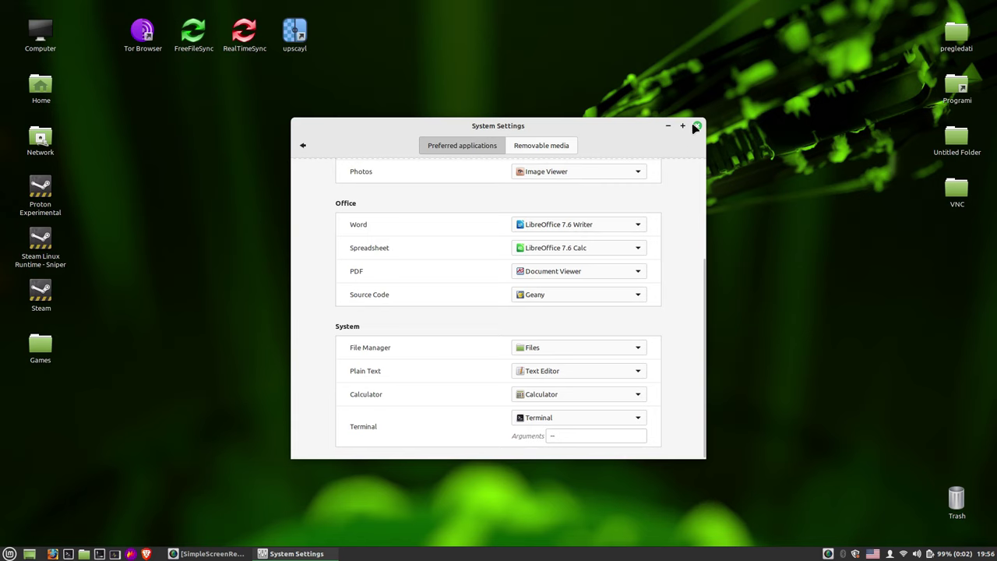
{"action": "key", "text": "BackSpace"}
Open Printers among the Hardware settings, start adding a new printer, and expand the Network Printer devices
{"action": "scroll", "coordinate": [343, 256], "scroll_direction": "up", "scroll_amount": 1}
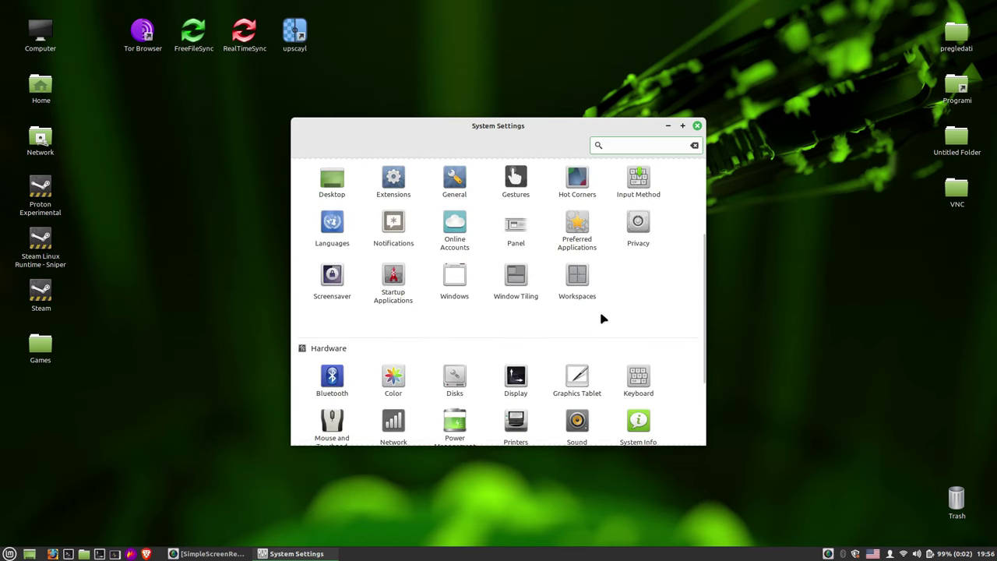
{"action": "scroll", "coordinate": [513, 376], "scroll_direction": "down", "scroll_amount": 1}
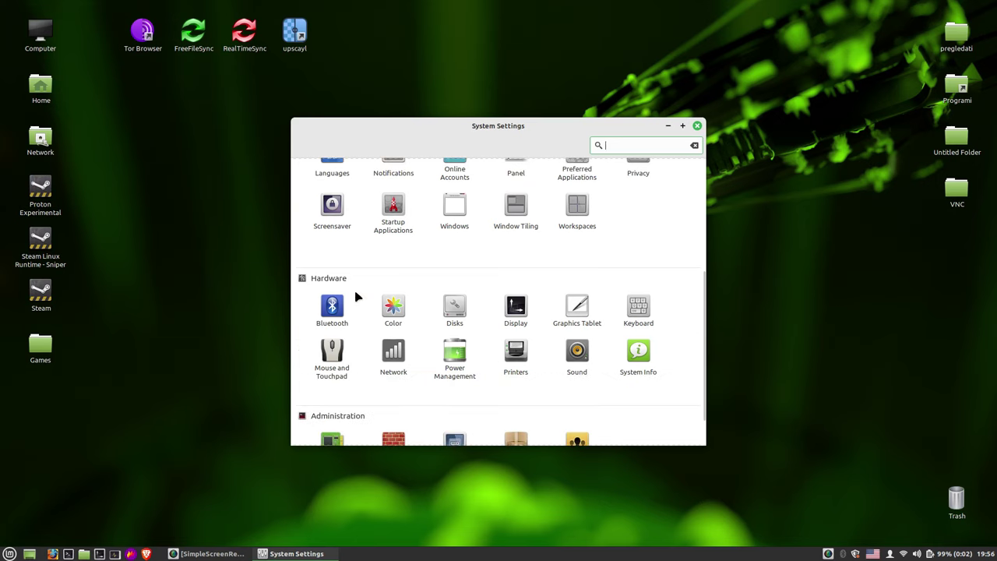
{"action": "scroll", "coordinate": [466, 356], "scroll_direction": "down", "scroll_amount": 1}
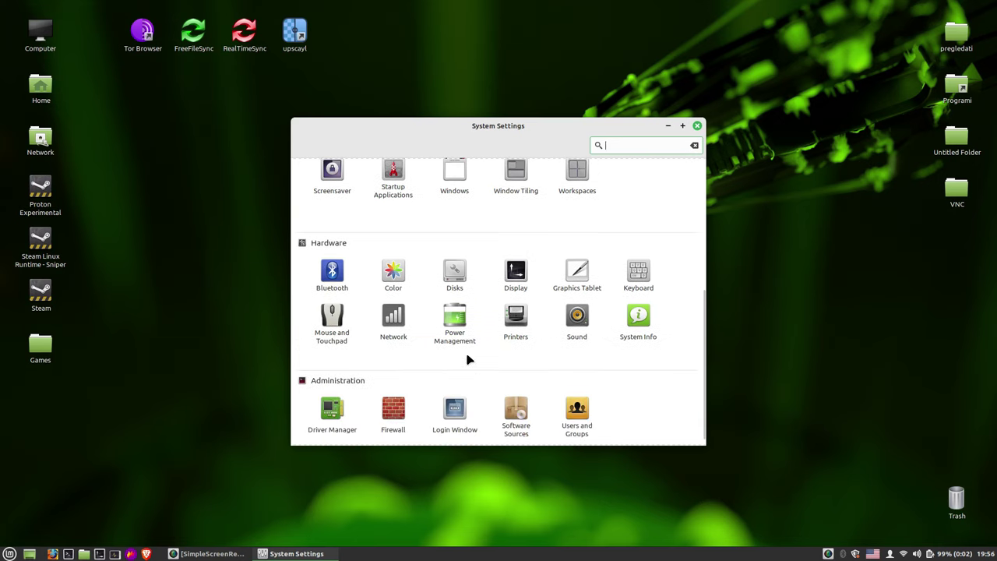
{"action": "scroll", "coordinate": [415, 362], "scroll_direction": "up", "scroll_amount": 1}
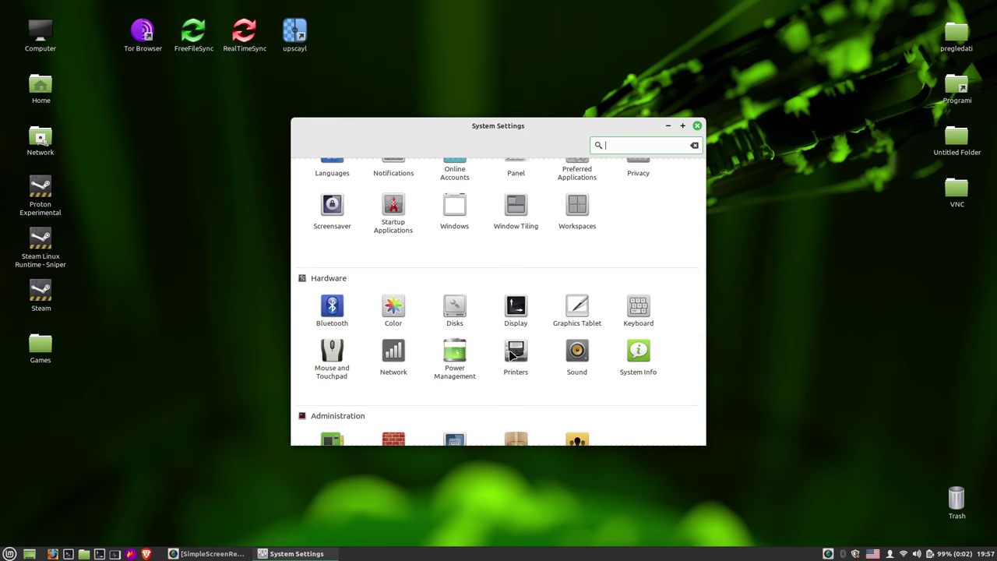
{"action": "scroll", "coordinate": [512, 355], "scroll_direction": "down", "scroll_amount": 1}
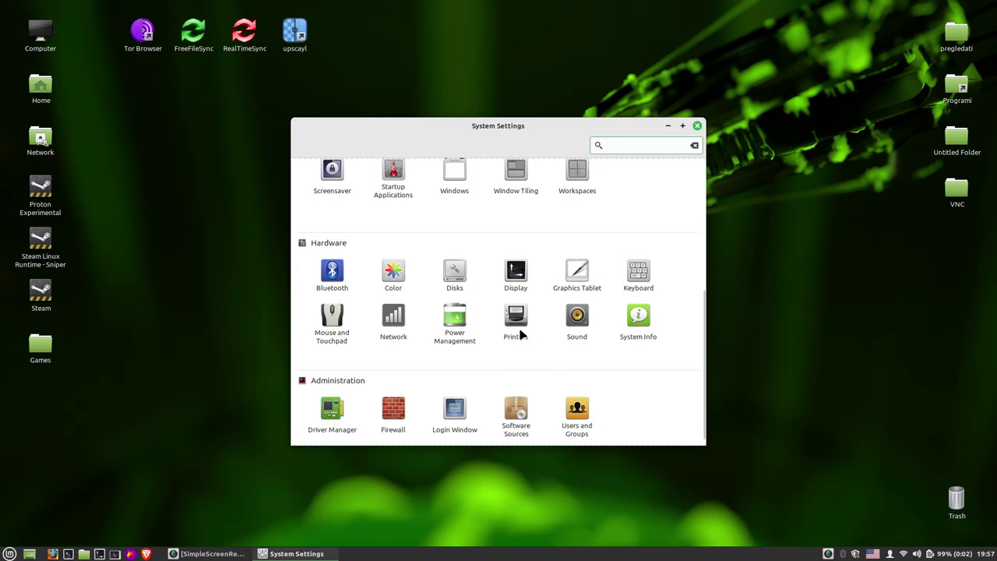
{"action": "left_click", "coordinate": [520, 318]}
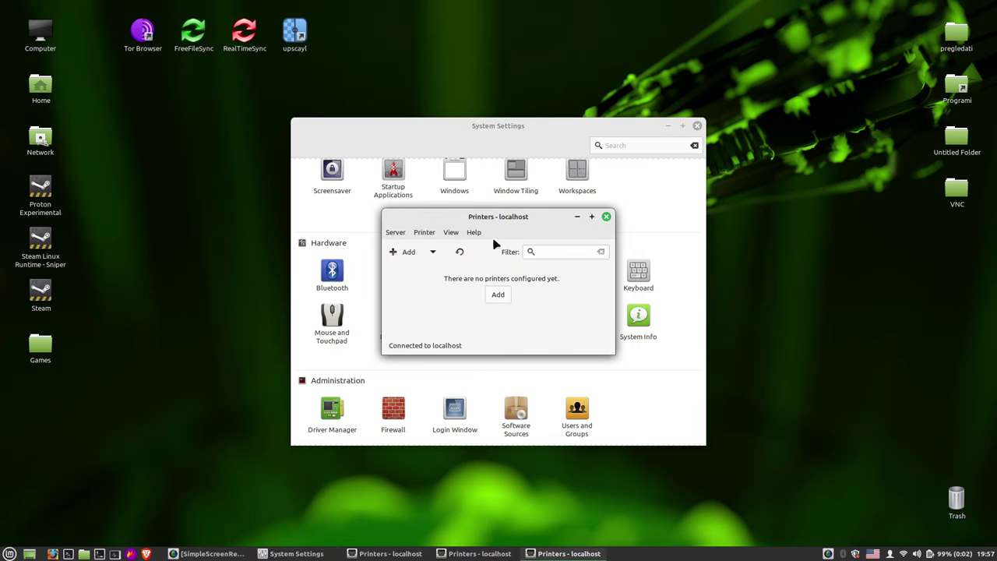
{"action": "left_click", "coordinate": [404, 252]}
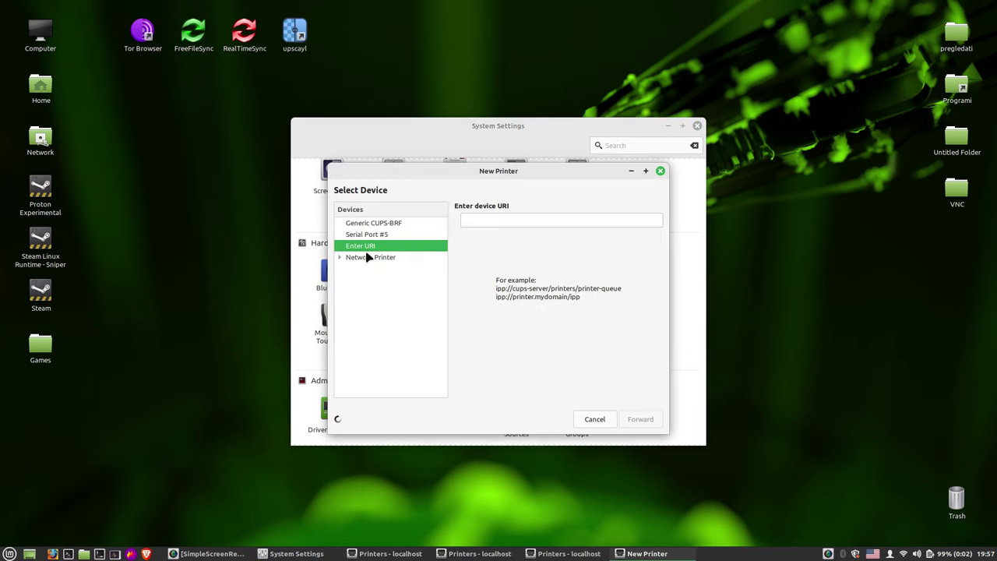
{"action": "left_click", "coordinate": [340, 258]}
Examine the Typing and Layouts pages of the Keyboard settings, close System Settings, and view the layout switcher's available languages
{"action": "left_click", "coordinate": [632, 277]}
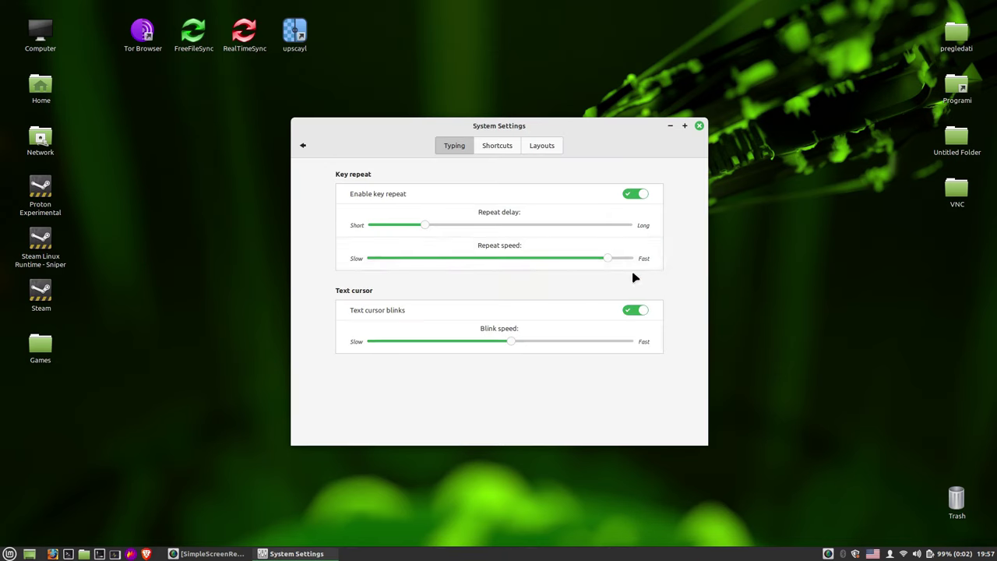
{"action": "left_click", "coordinate": [506, 146]}
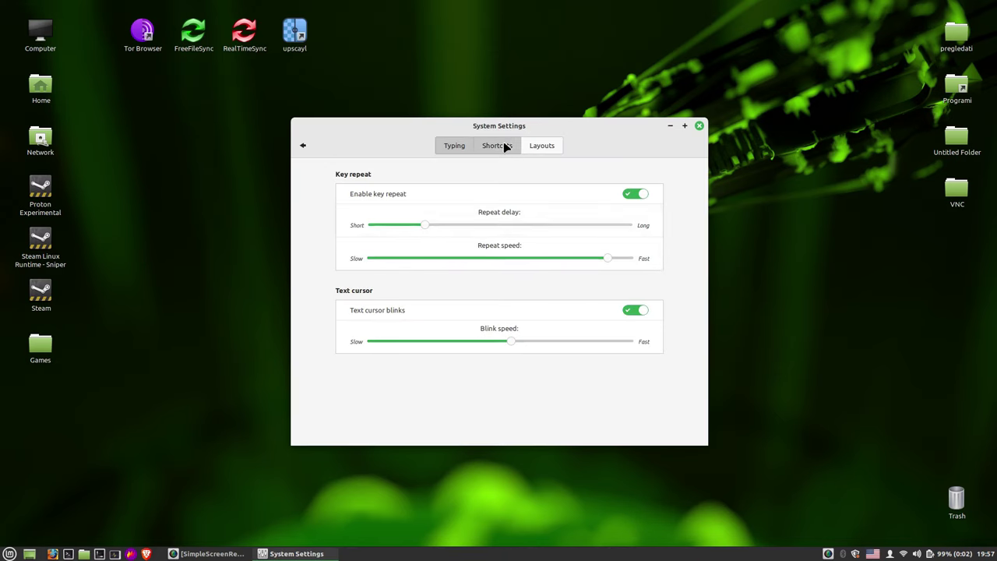
{"action": "left_click", "coordinate": [531, 149]}
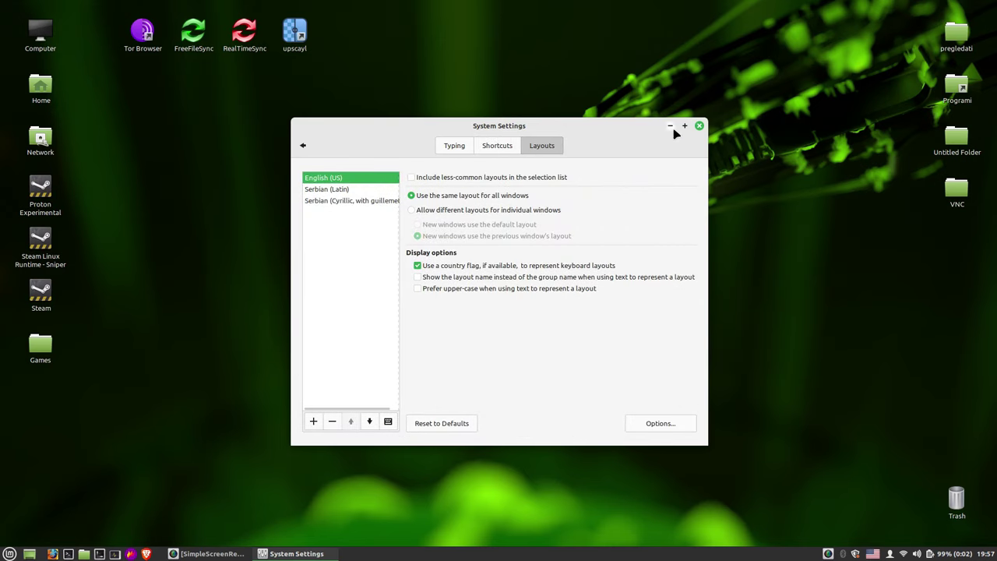
{"action": "left_click", "coordinate": [698, 125]}
{"action": "left_click", "coordinate": [872, 553]}
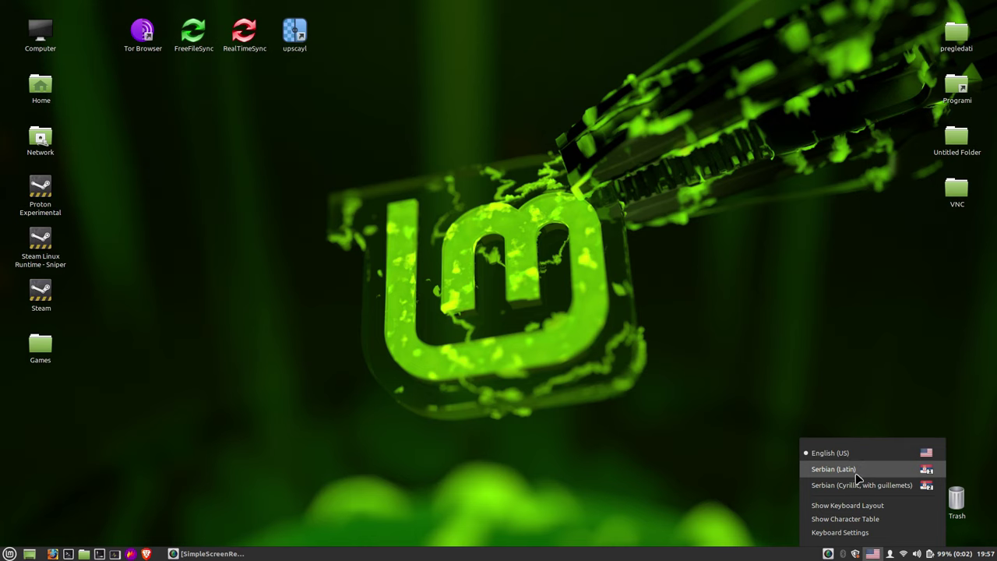
{"action": "left_click", "coordinate": [273, 489]}
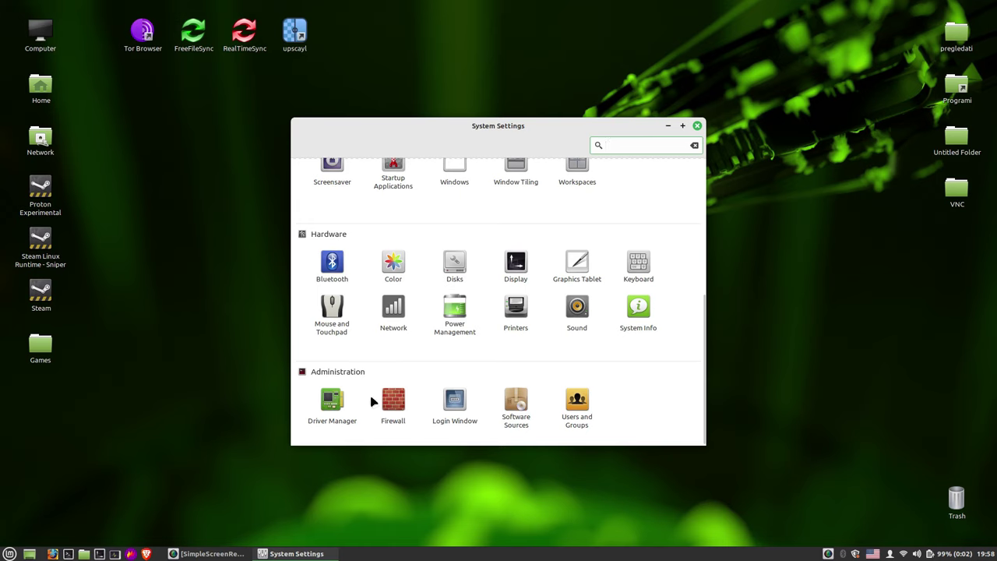
Open Driver Manager from the Administration section of System Settings
{"action": "left_click", "coordinate": [336, 402]}
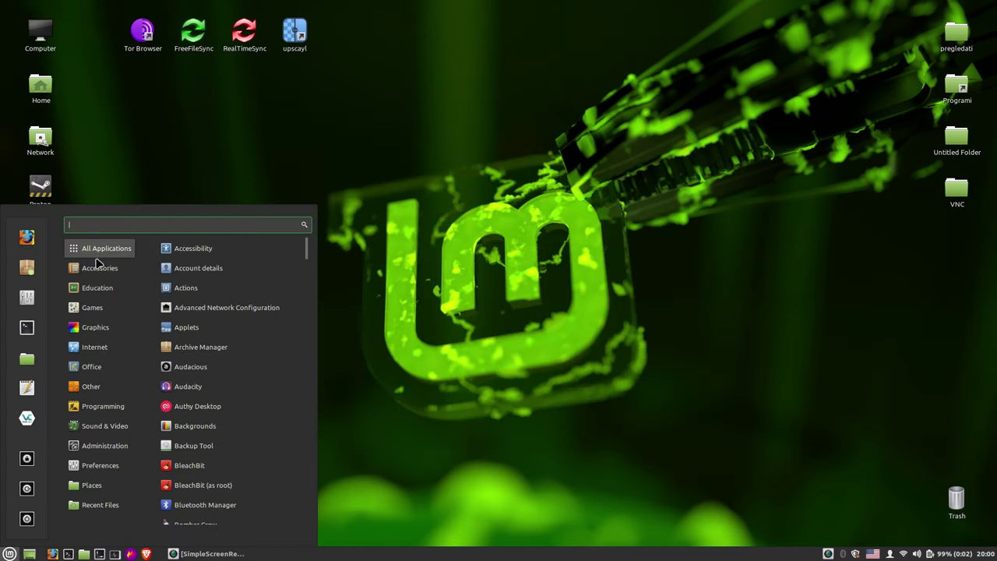
Look through the application menu's categories, including Office, Education, Games, Preferences and Administration, then open System Settings from the menu and close it
{"action": "mouse_move", "coordinate": [108, 372]}
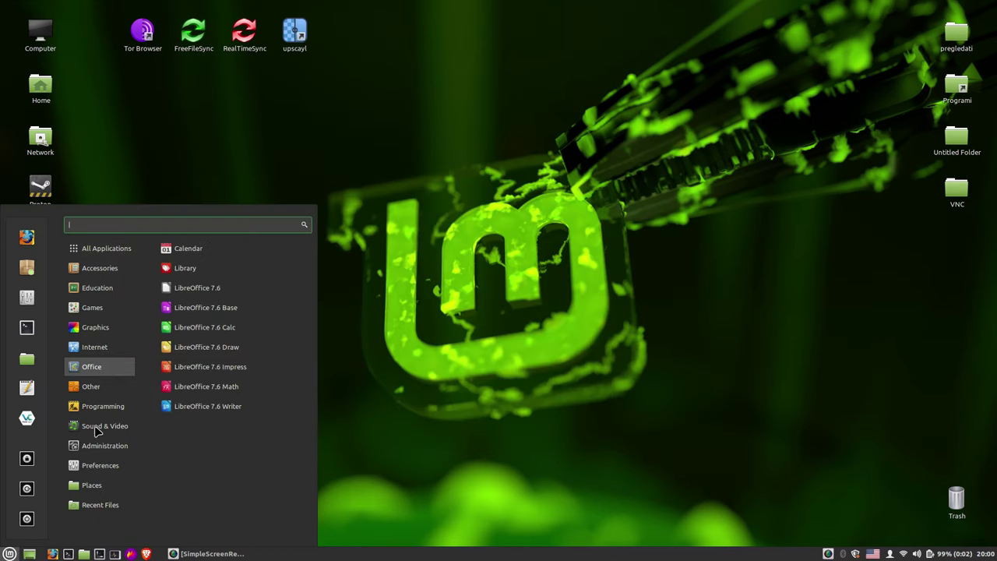
{"action": "mouse_move", "coordinate": [103, 287]}
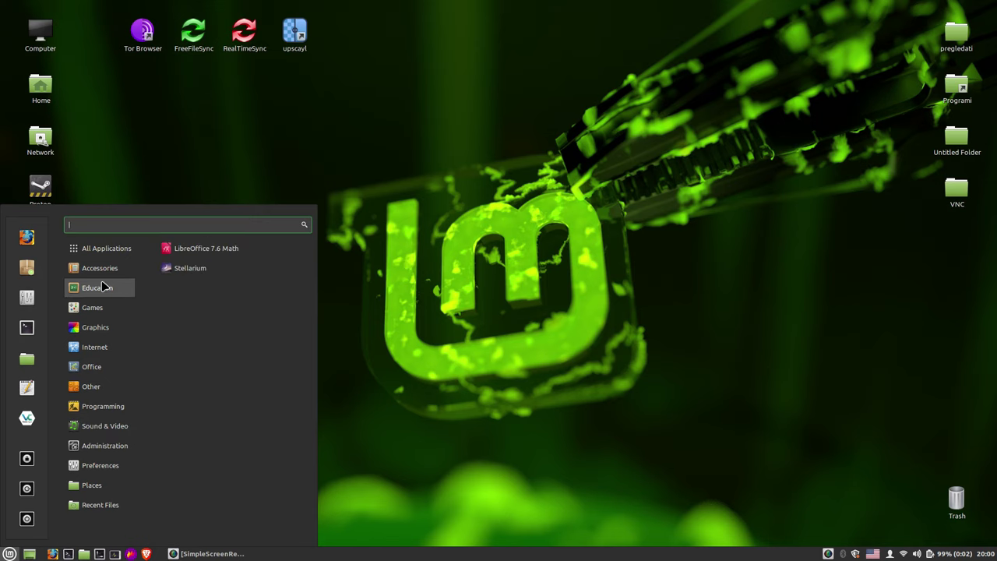
{"action": "mouse_move", "coordinate": [111, 251]}
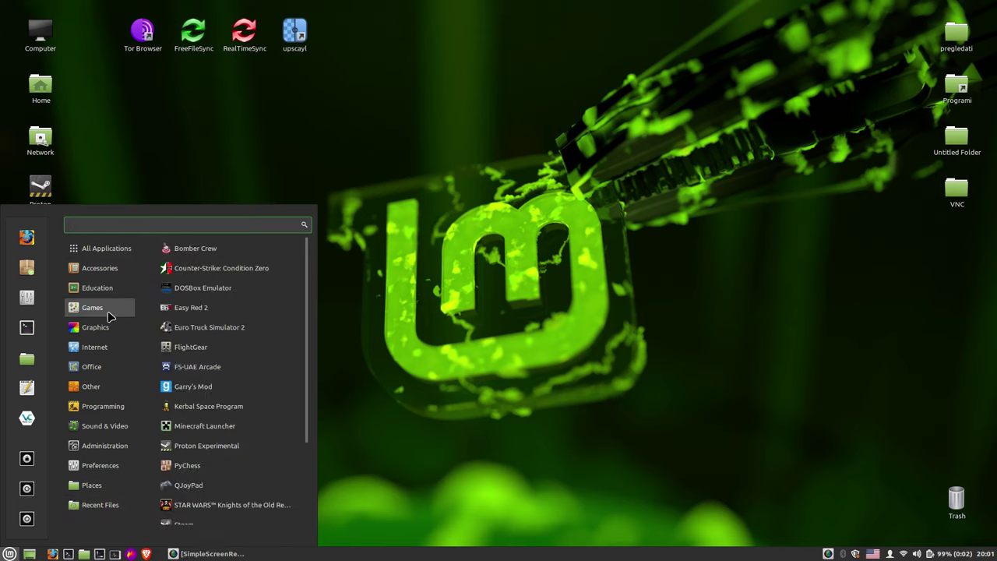
{"action": "mouse_move", "coordinate": [109, 328]}
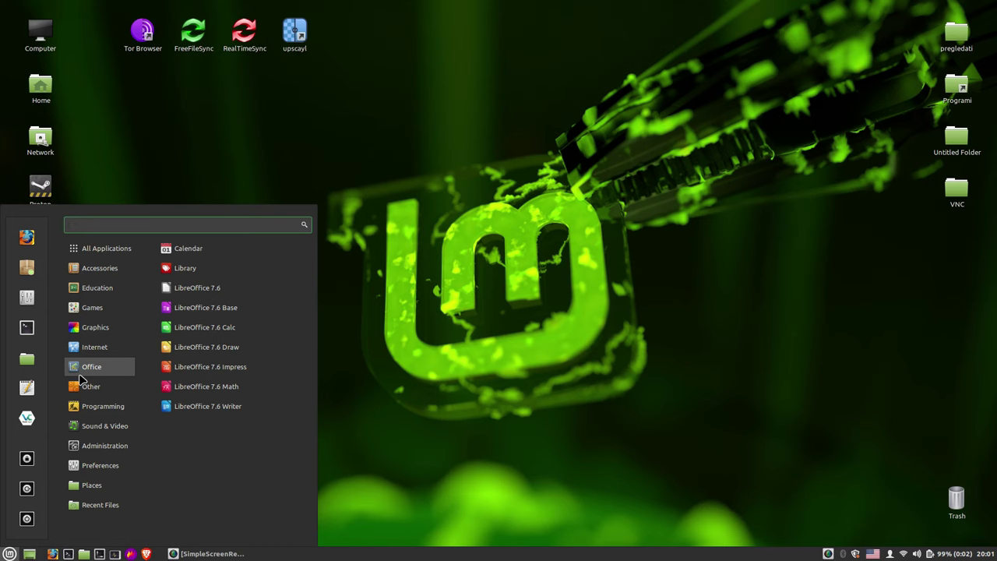
{"action": "mouse_move", "coordinate": [109, 470]}
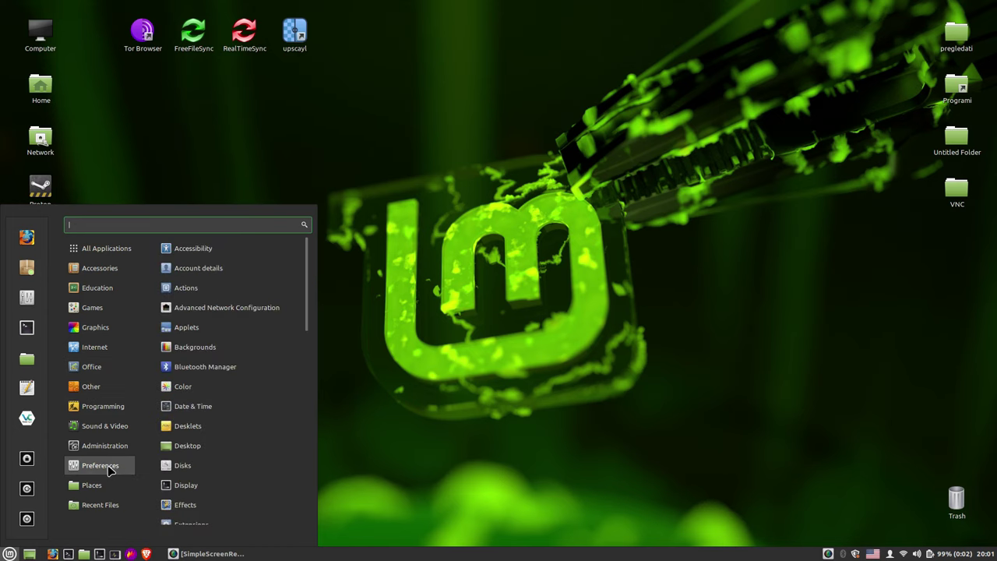
{"action": "mouse_move", "coordinate": [109, 452]}
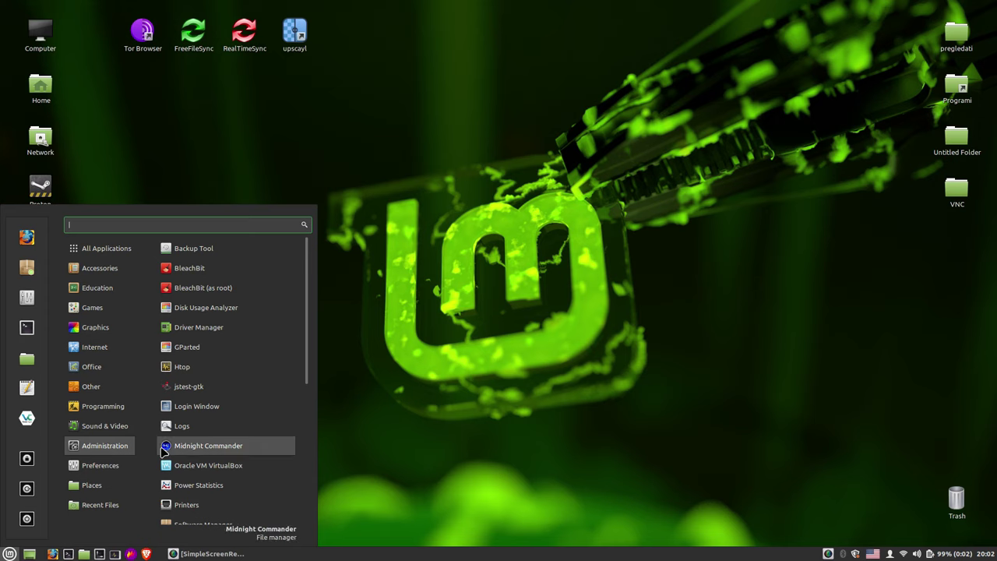
{"action": "left_click", "coordinate": [27, 297]}
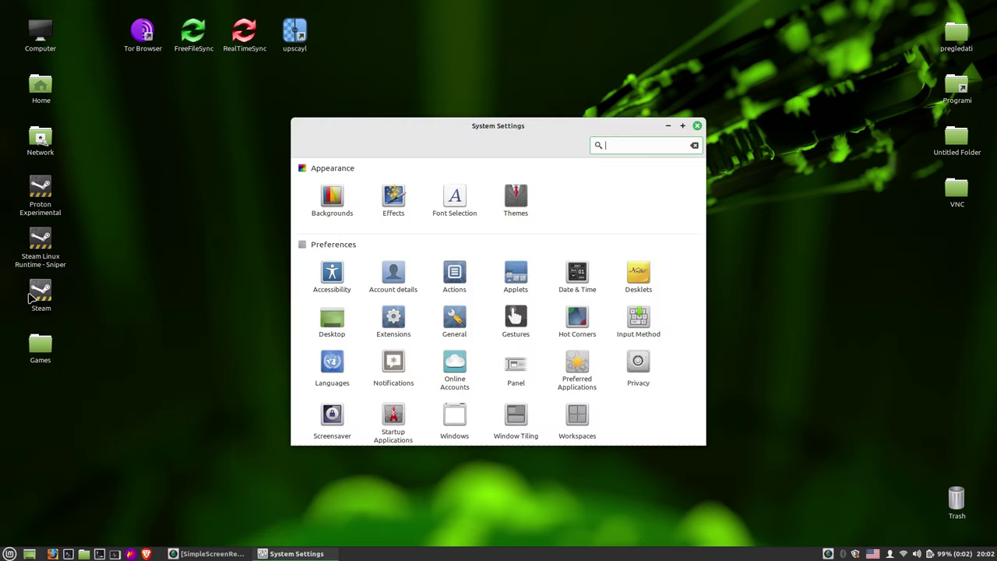
{"action": "left_click", "coordinate": [697, 125]}
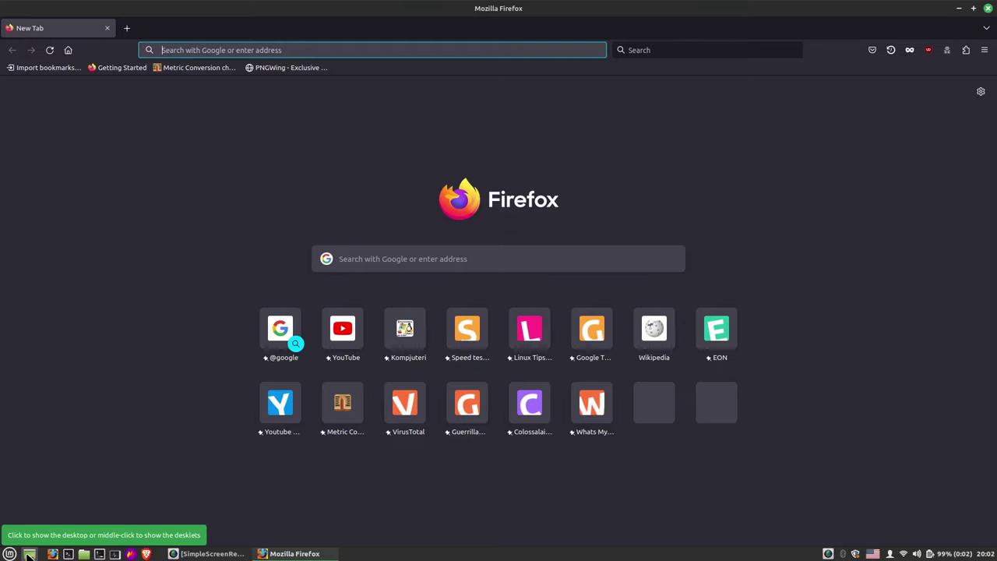
Show the desktop by hiding the open Firefox window, restore the window, and close Firefox
{"action": "left_click", "coordinate": [28, 554]}
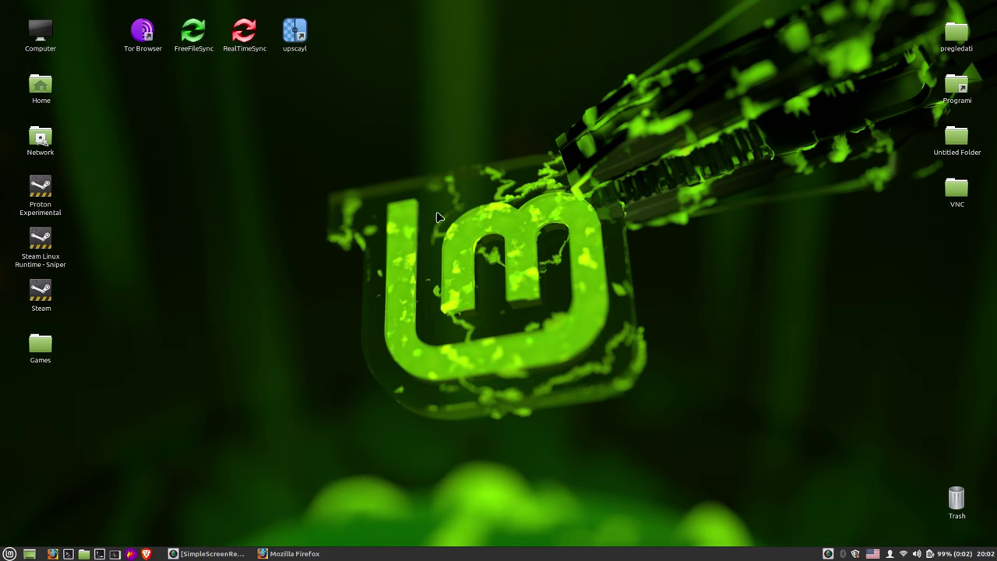
{"action": "left_click", "coordinate": [29, 553]}
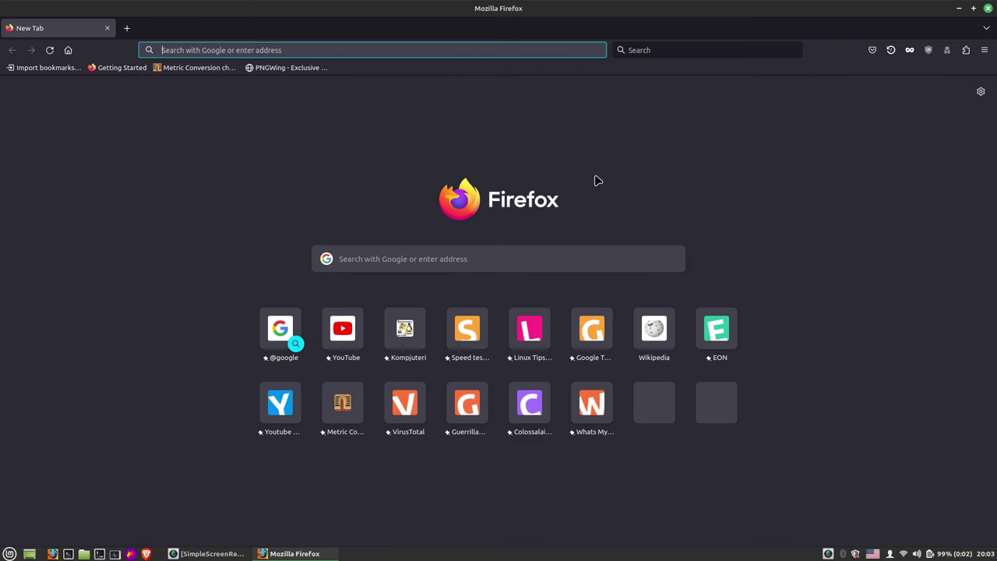
{"action": "key", "text": "ctrl+q"}
Launch the Terminal, the file manager and the Display settings from the panel in turn, closing each one before the next
{"action": "left_click", "coordinate": [68, 553]}
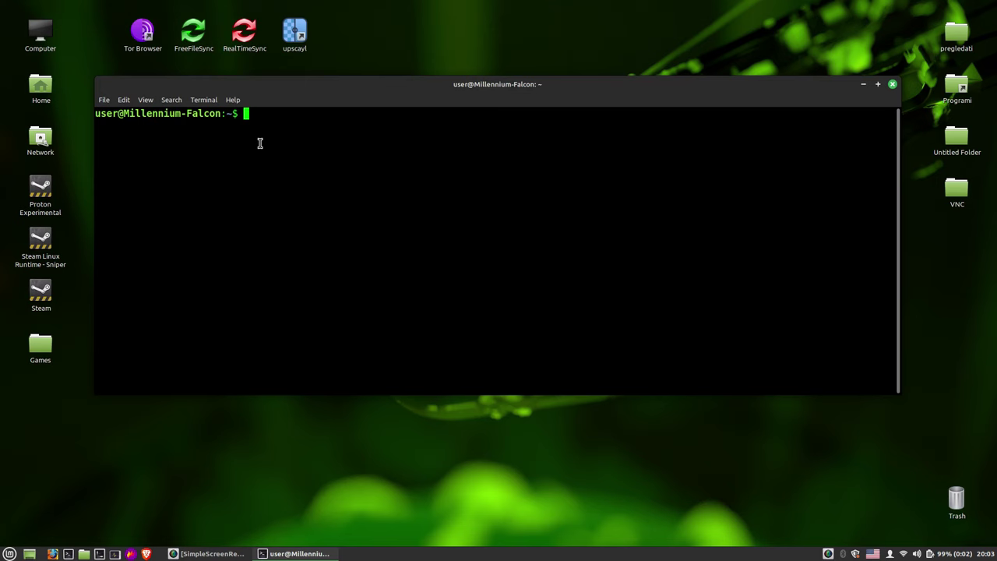
{"action": "left_click", "coordinate": [893, 85]}
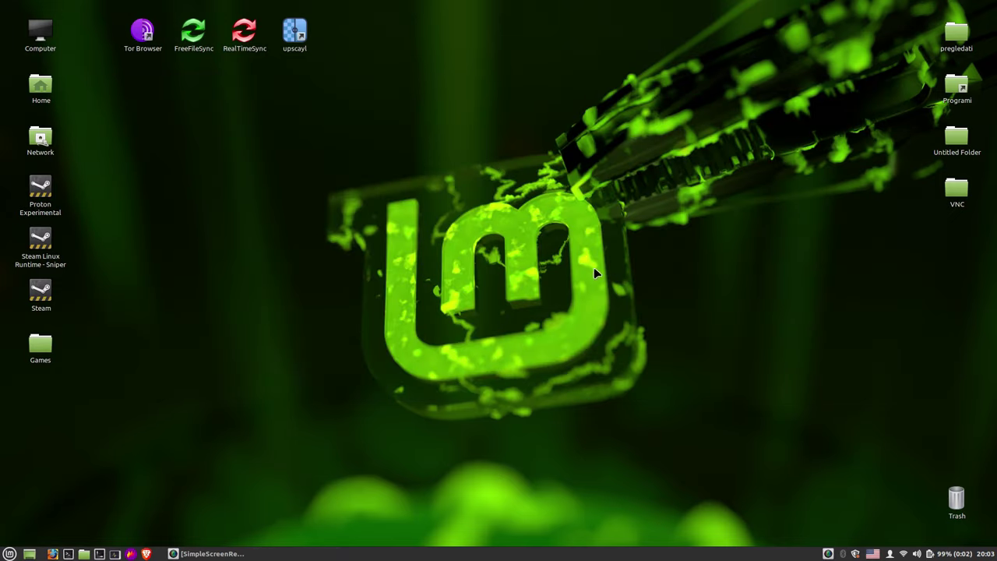
{"action": "left_click", "coordinate": [84, 553]}
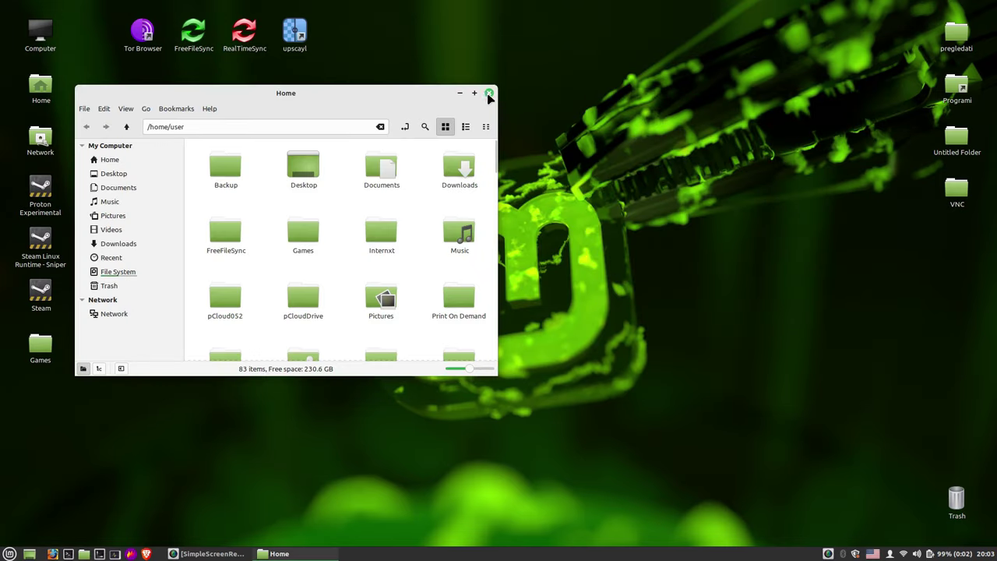
{"action": "left_click", "coordinate": [489, 93]}
{"action": "left_click", "coordinate": [99, 553]}
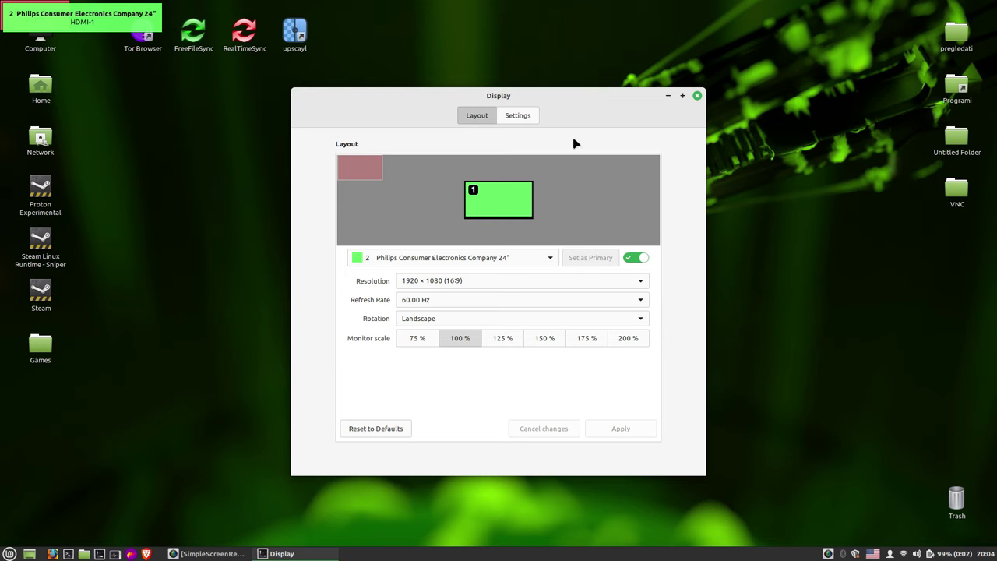
{"action": "left_click", "coordinate": [696, 95]}
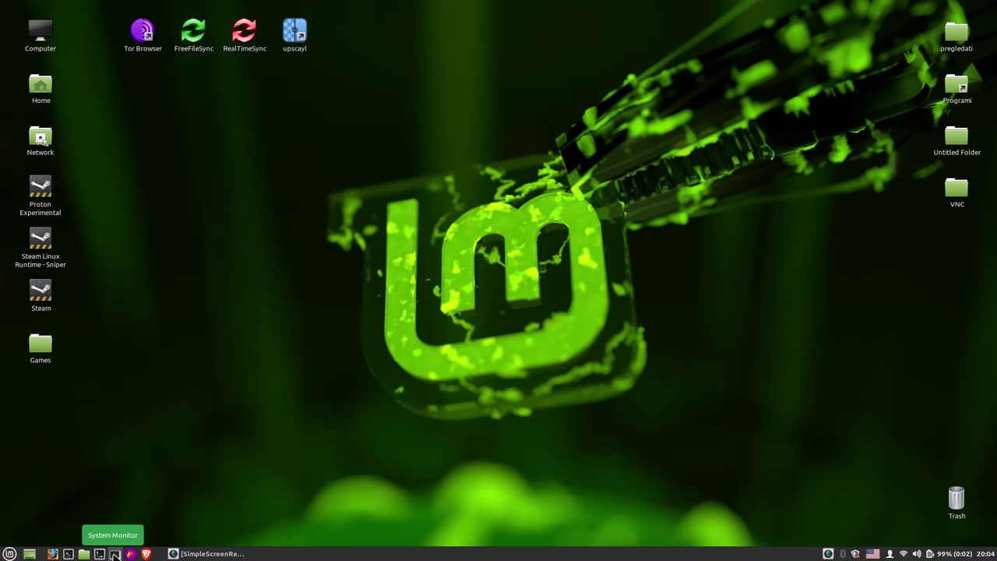
Open System Monitor and examine the running processes, selecting several entries such as xdg-permission-store and sh
{"action": "left_click", "coordinate": [115, 554]}
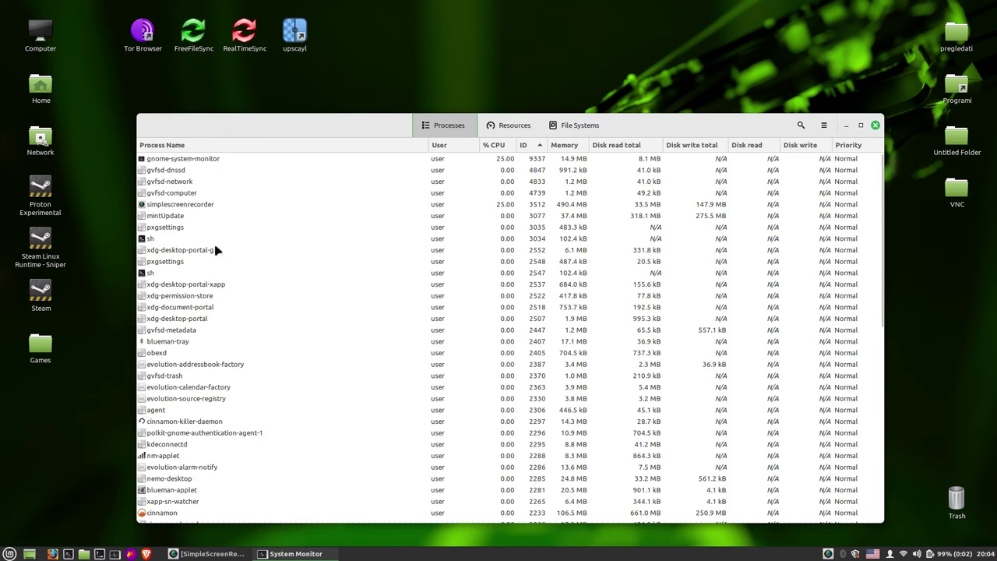
{"action": "scroll", "coordinate": [507, 239], "scroll_direction": "down", "scroll_amount": 5}
{"action": "scroll", "coordinate": [507, 239], "scroll_direction": "up", "scroll_amount": 5}
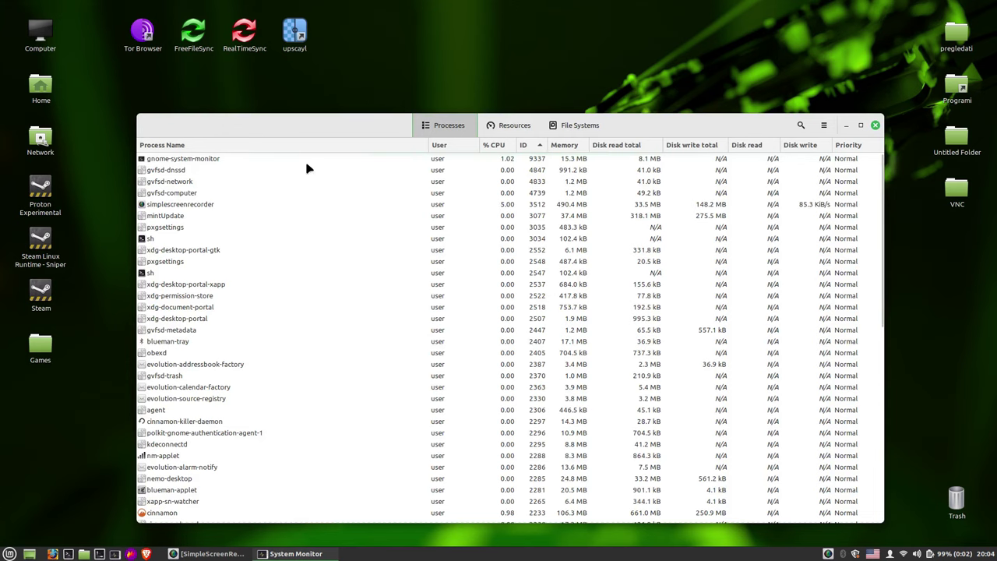
{"action": "left_click", "coordinate": [234, 216]}
{"action": "left_click", "coordinate": [177, 298]}
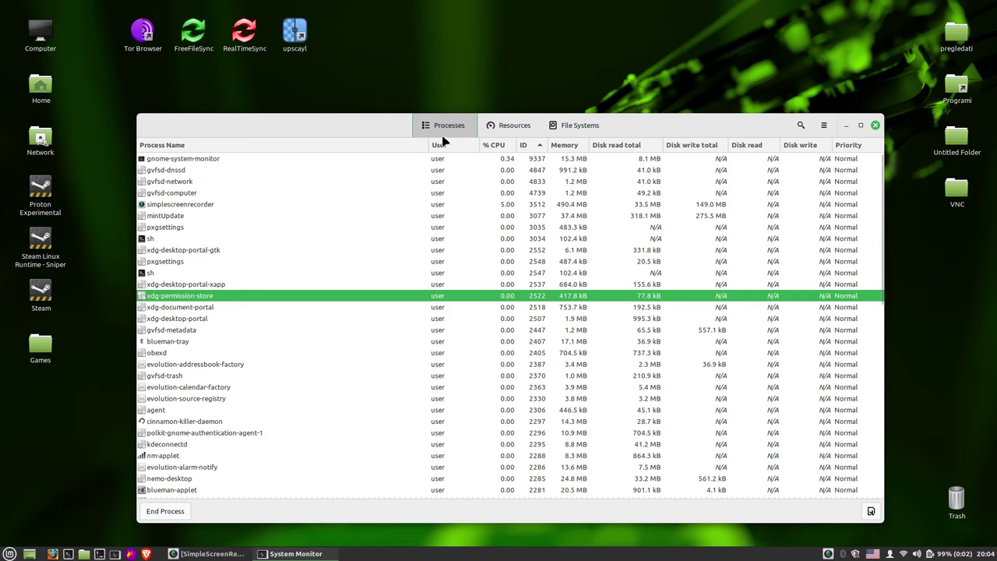
{"action": "left_click", "coordinate": [178, 161]}
{"action": "left_click", "coordinate": [180, 218]}
{"action": "left_click", "coordinate": [178, 273]}
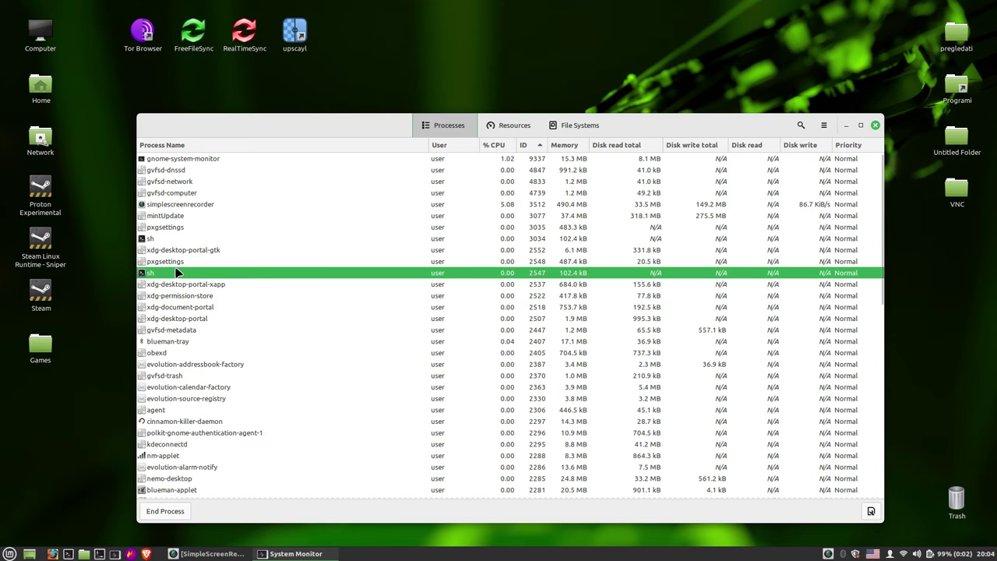
Examine the Resources graphs and the /boot and / entries under File Systems, and close System Monitor
{"action": "left_click", "coordinate": [509, 125]}
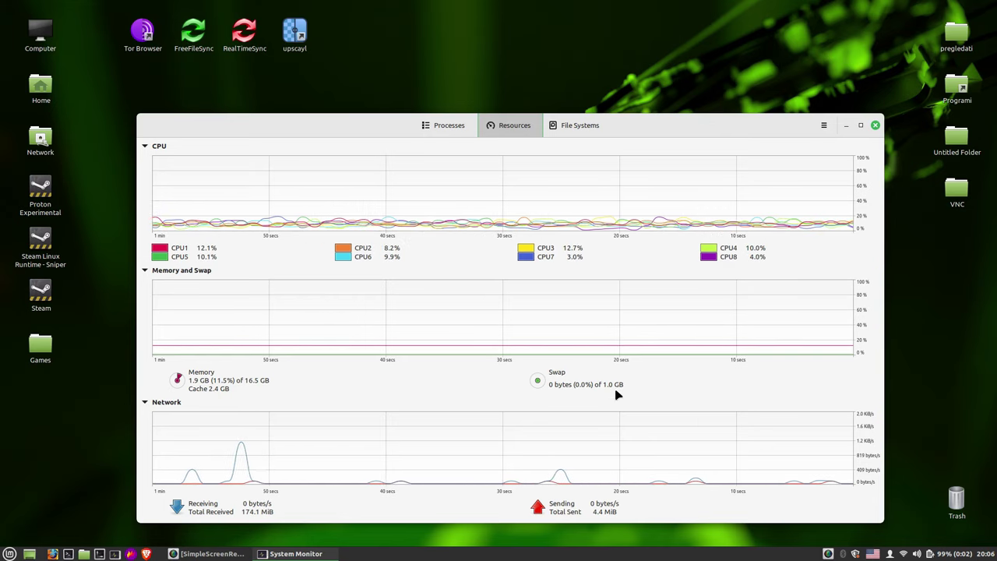
{"action": "left_click", "coordinate": [580, 126]}
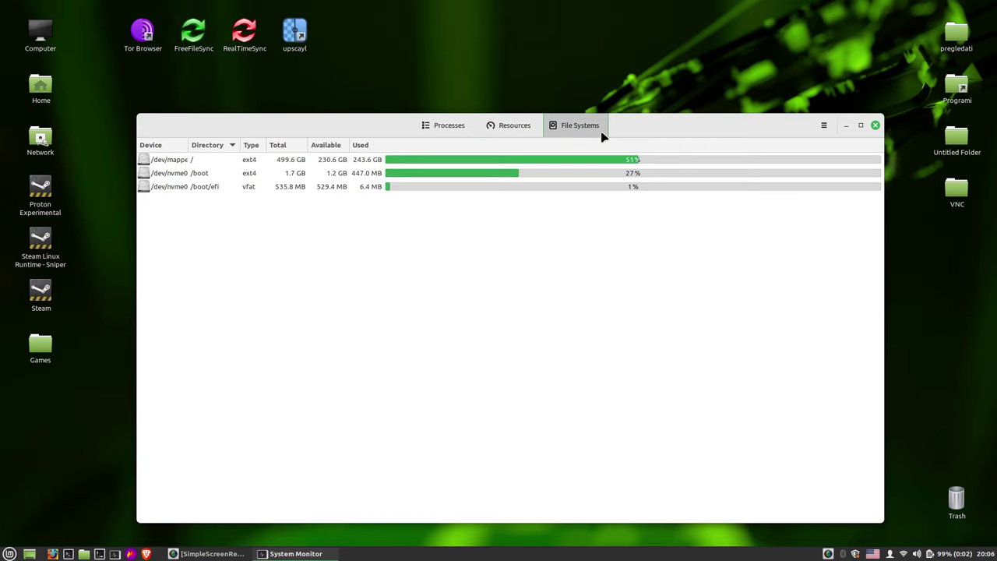
{"action": "left_click", "coordinate": [204, 177]}
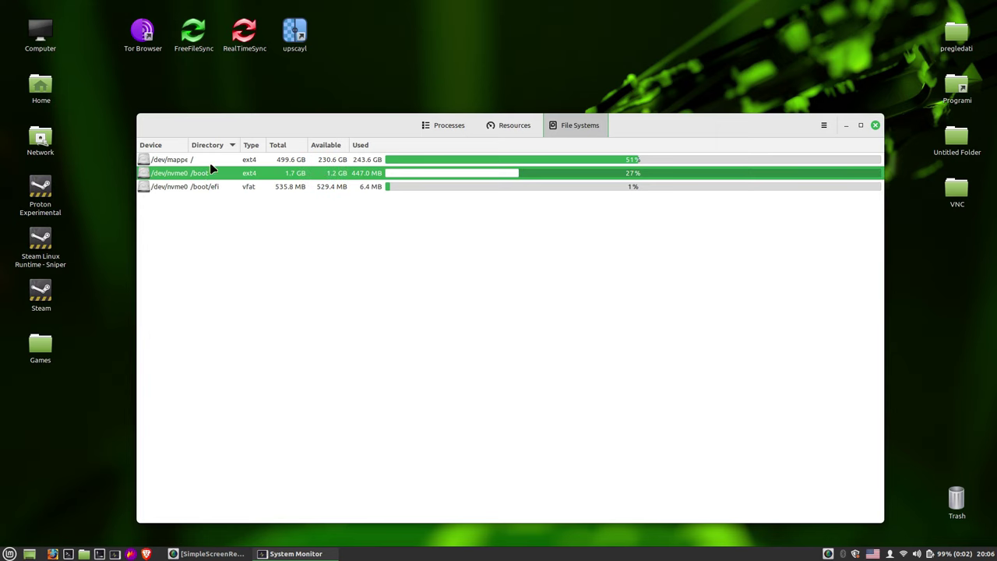
{"action": "left_click", "coordinate": [213, 160]}
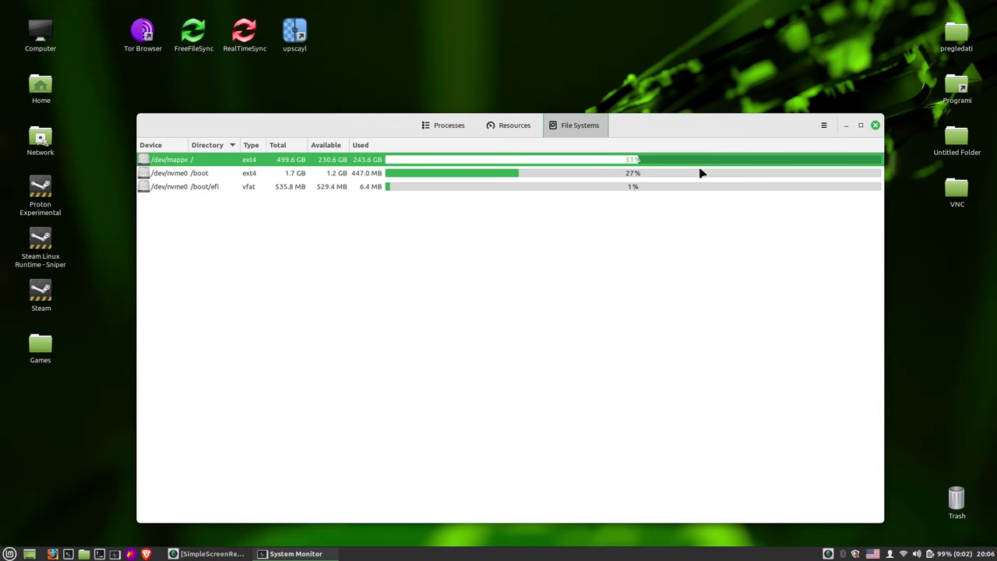
{"action": "key", "text": "alt+F4"}
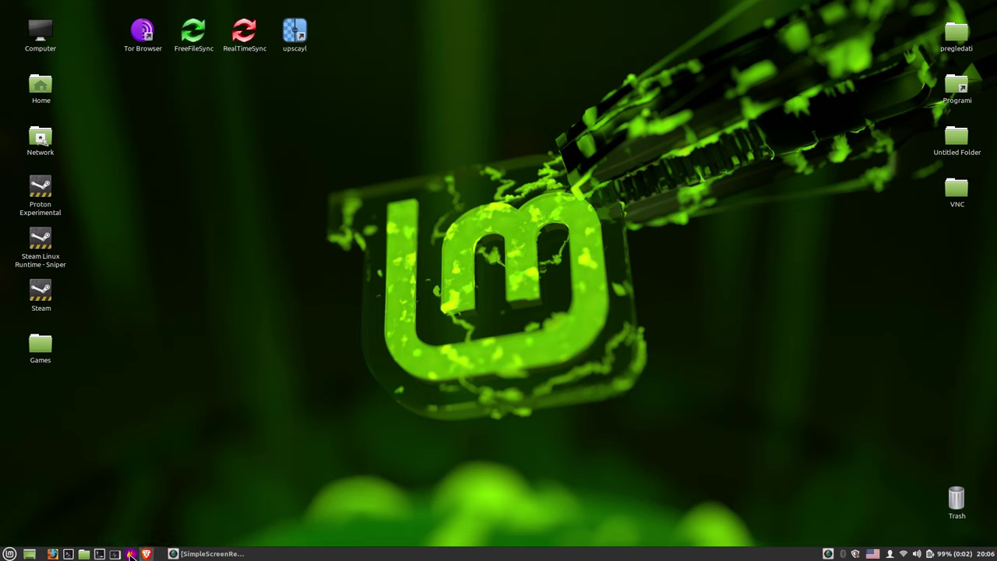
Launch Flameshot, start a screenshot capture from its tray icon, and exit without capturing
{"action": "left_click", "coordinate": [130, 554]}
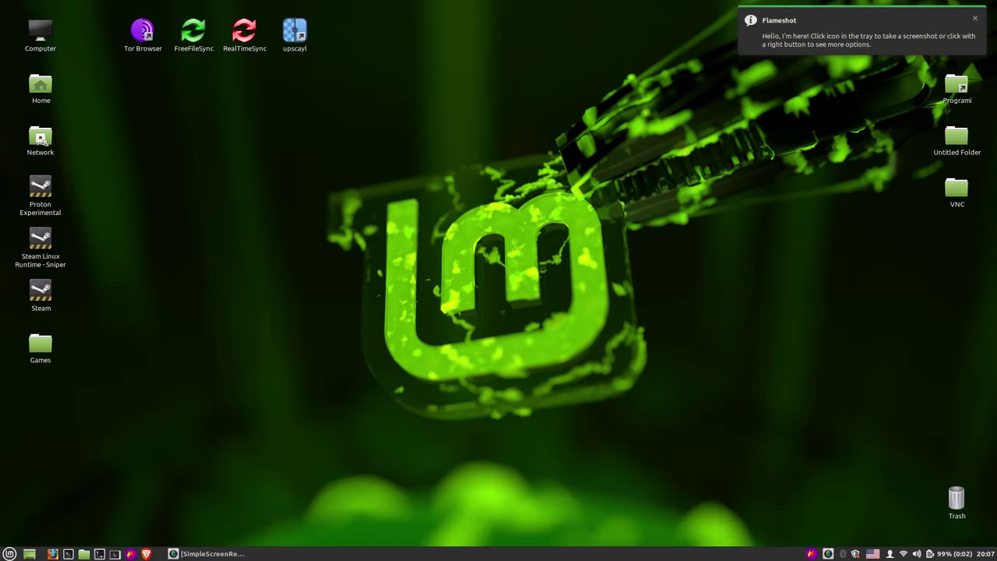
{"action": "left_click", "coordinate": [811, 554]}
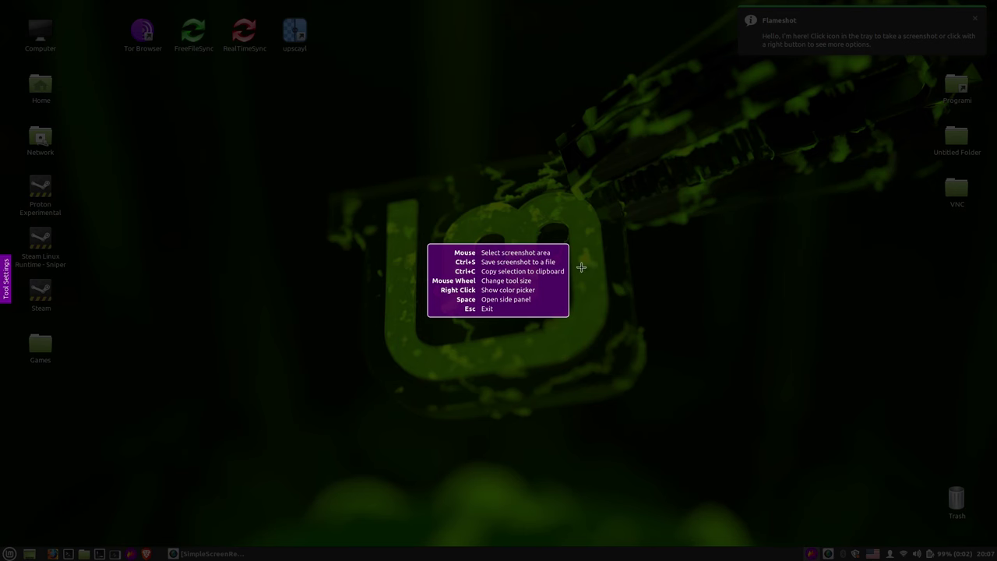
{"action": "key", "text": "Escape"}
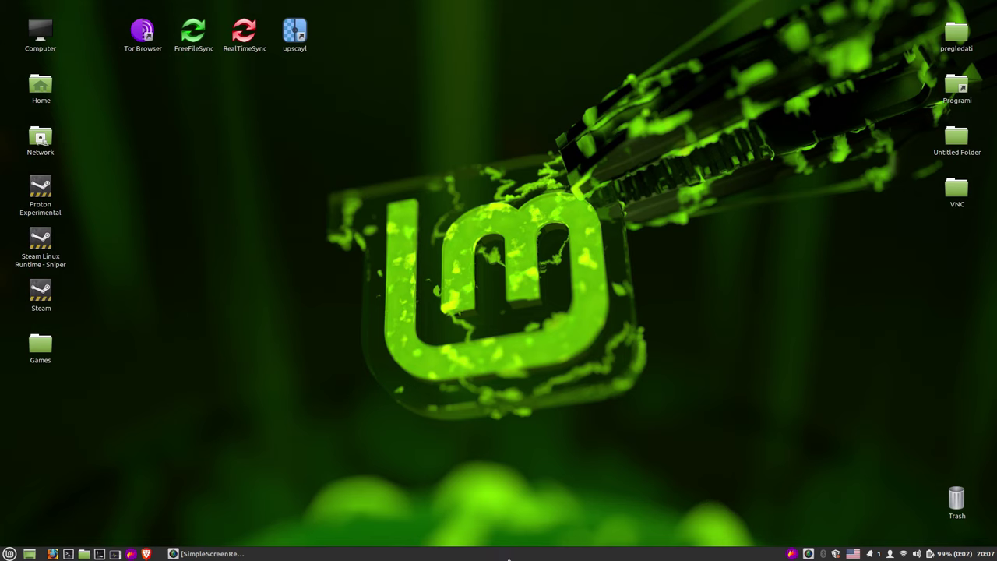
Open the Home folder and Firefox, switch between them and SimpleScreenRecorder, then minimise the recorder and close the Home window
{"action": "mouse_move", "coordinate": [205, 553]}
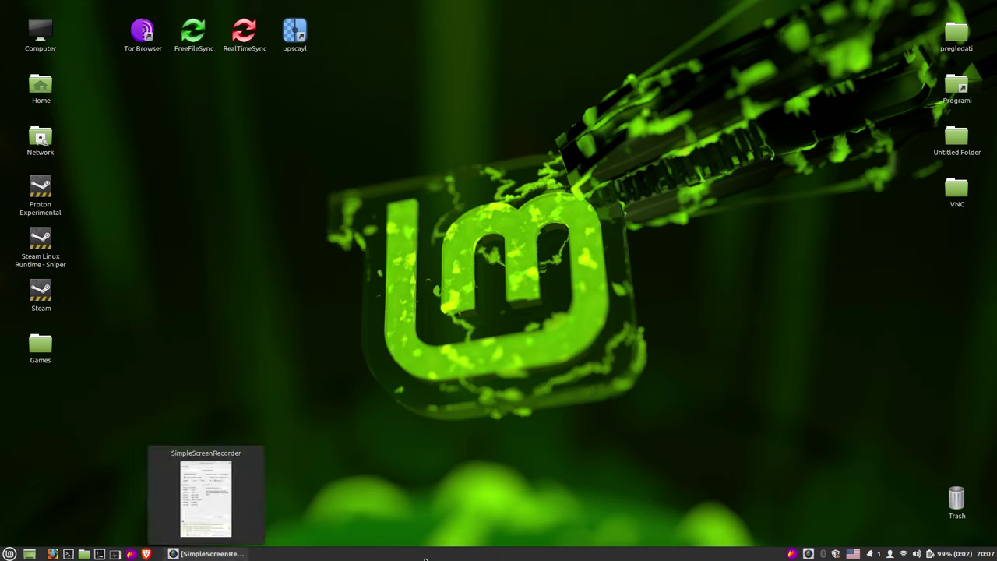
{"action": "left_click", "coordinate": [87, 553]}
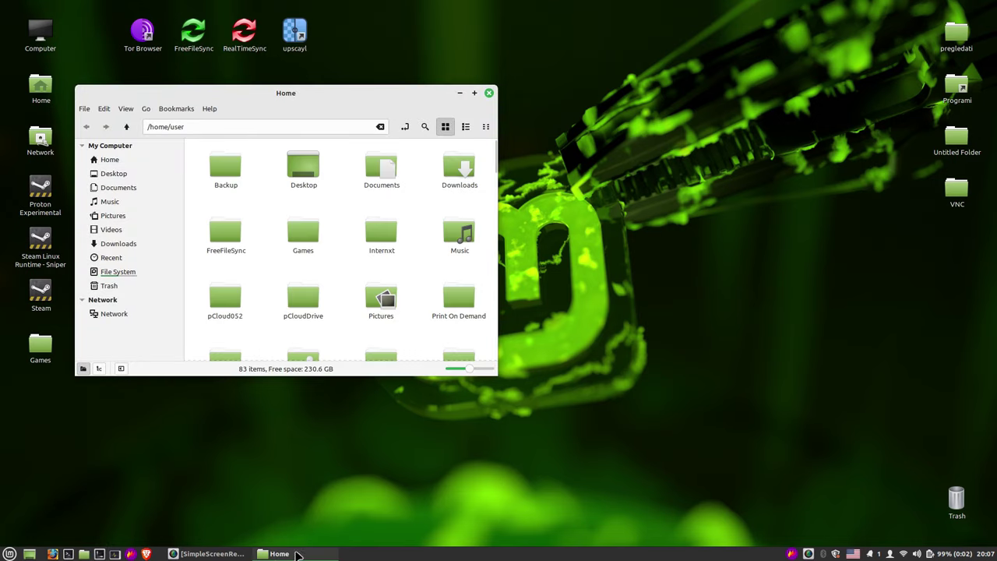
{"action": "left_click", "coordinate": [54, 554]}
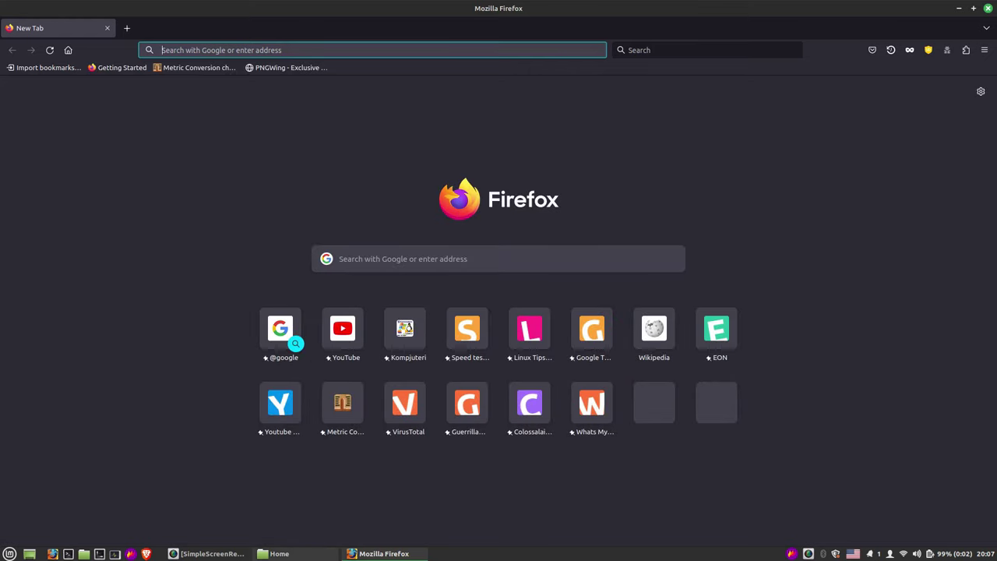
{"action": "left_click", "coordinate": [279, 554]}
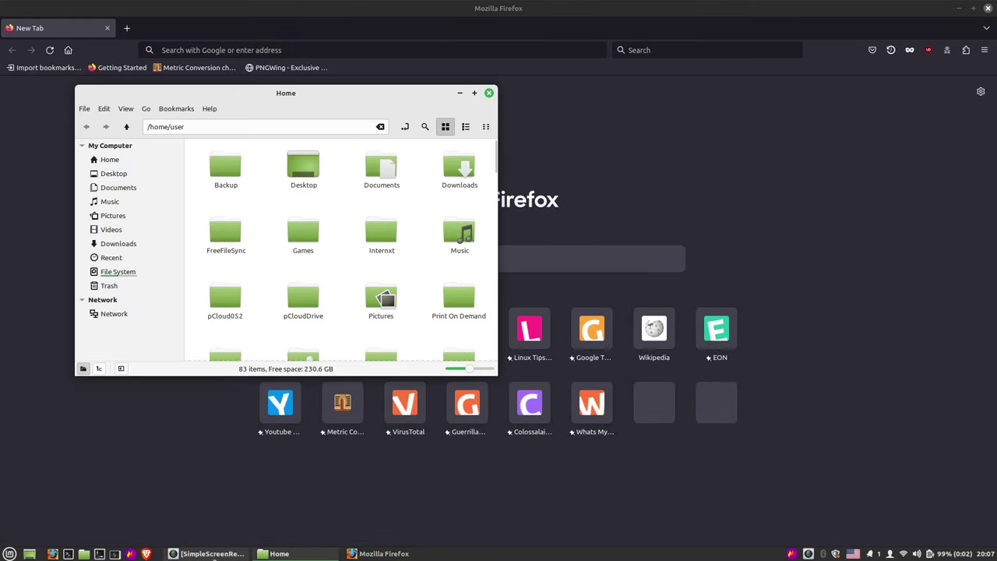
{"action": "left_click", "coordinate": [214, 554]}
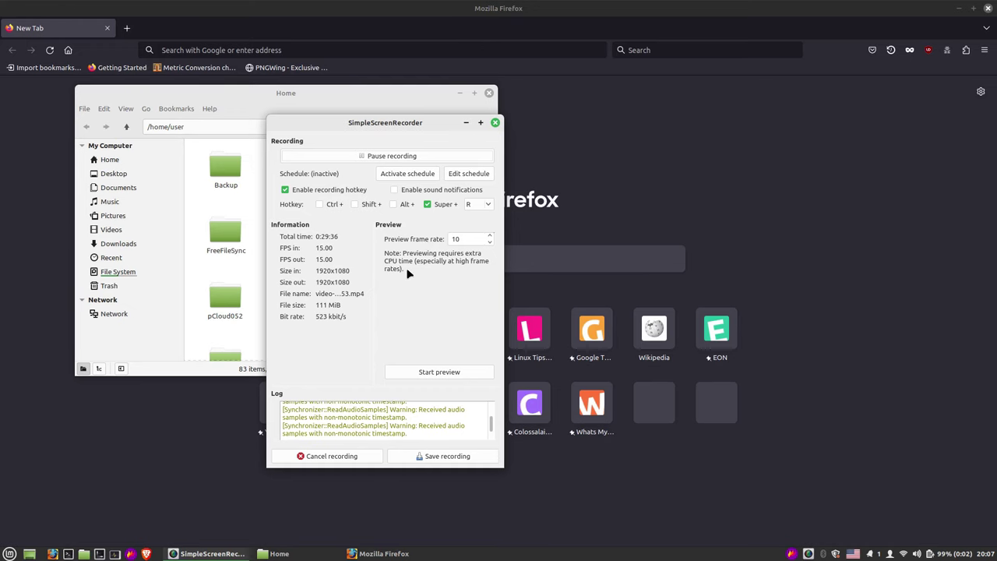
{"action": "left_click", "coordinate": [465, 123]}
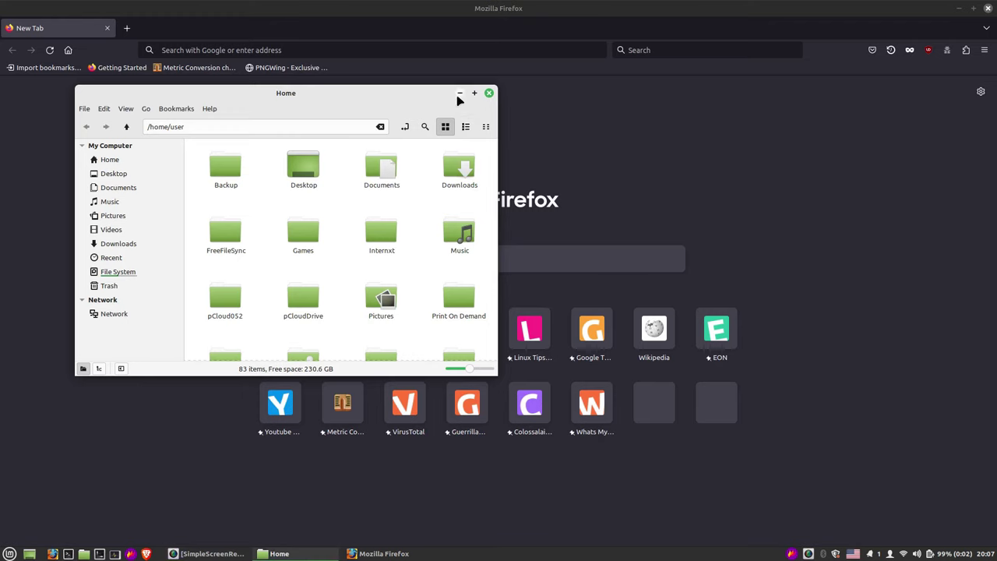
{"action": "left_click", "coordinate": [488, 92]}
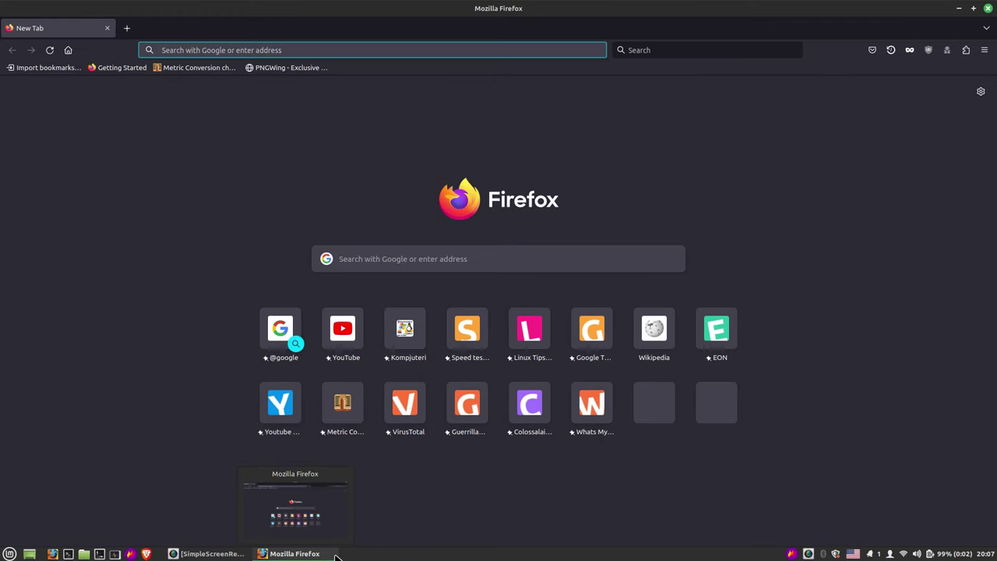
Preview the open windows in the window list, view the window options for SimpleScreenRecorder, and close Firefox
{"action": "mouse_move", "coordinate": [219, 556]}
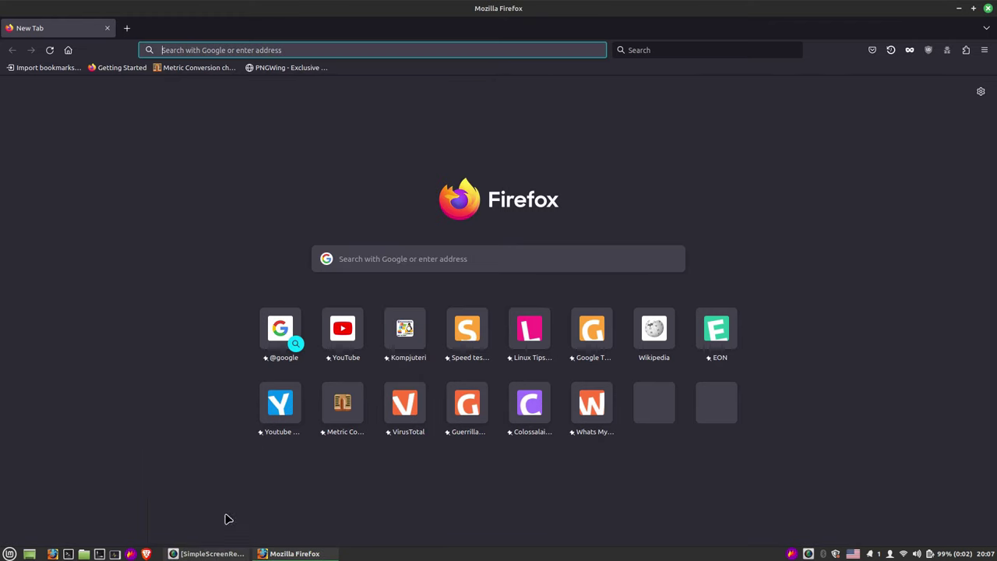
{"action": "mouse_move", "coordinate": [323, 557]}
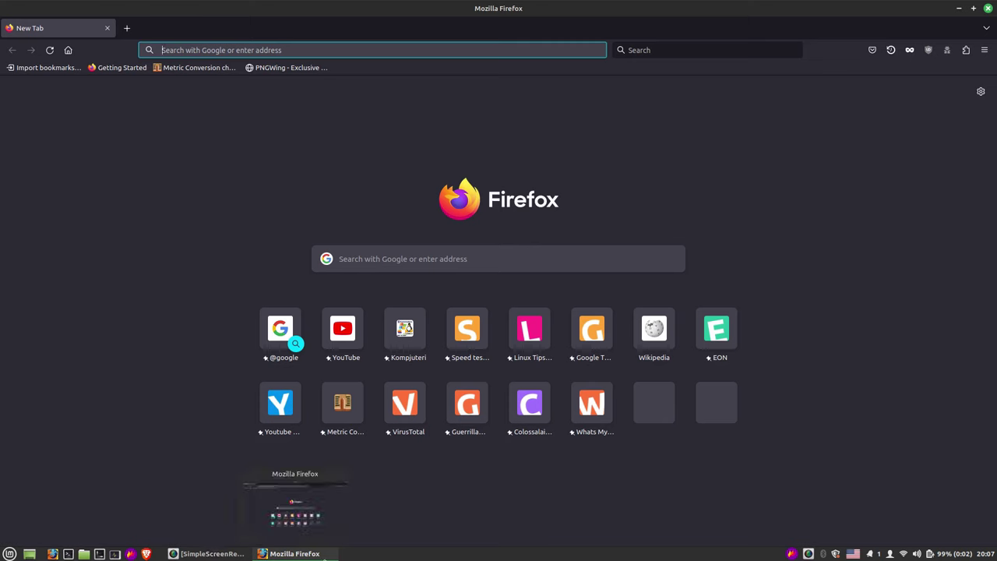
{"action": "right_click", "coordinate": [230, 556]}
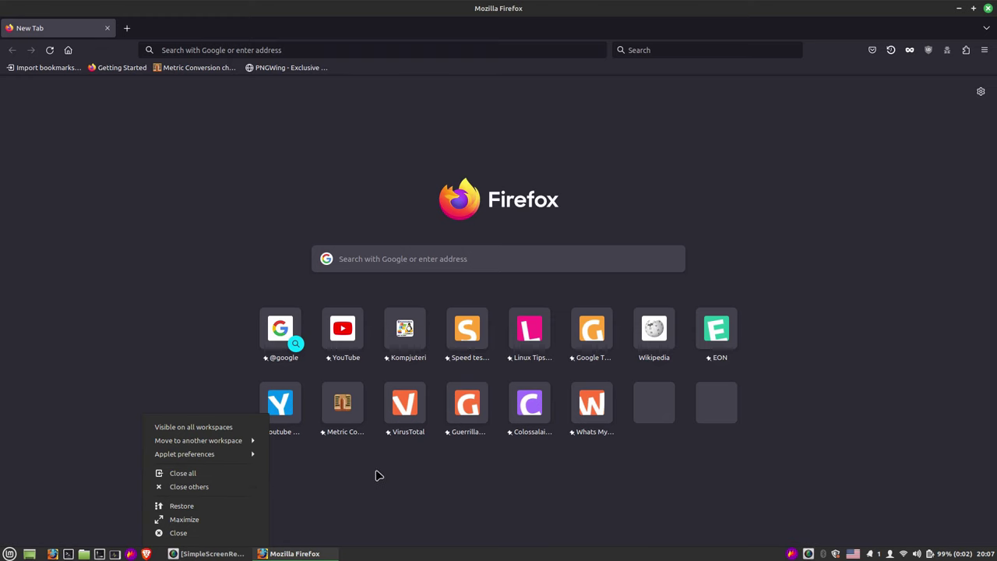
{"action": "left_click", "coordinate": [381, 496]}
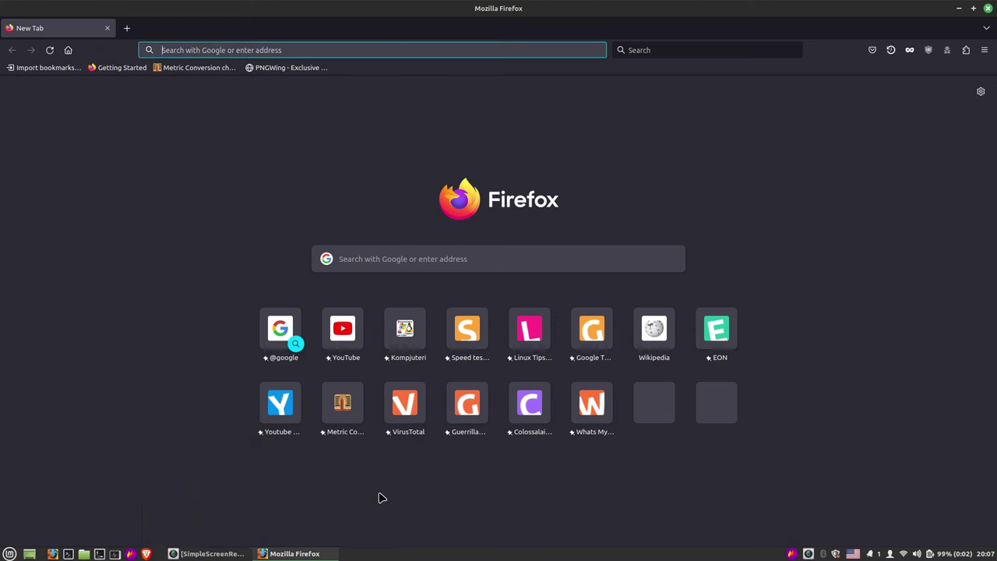
{"action": "key", "text": "alt+F4"}
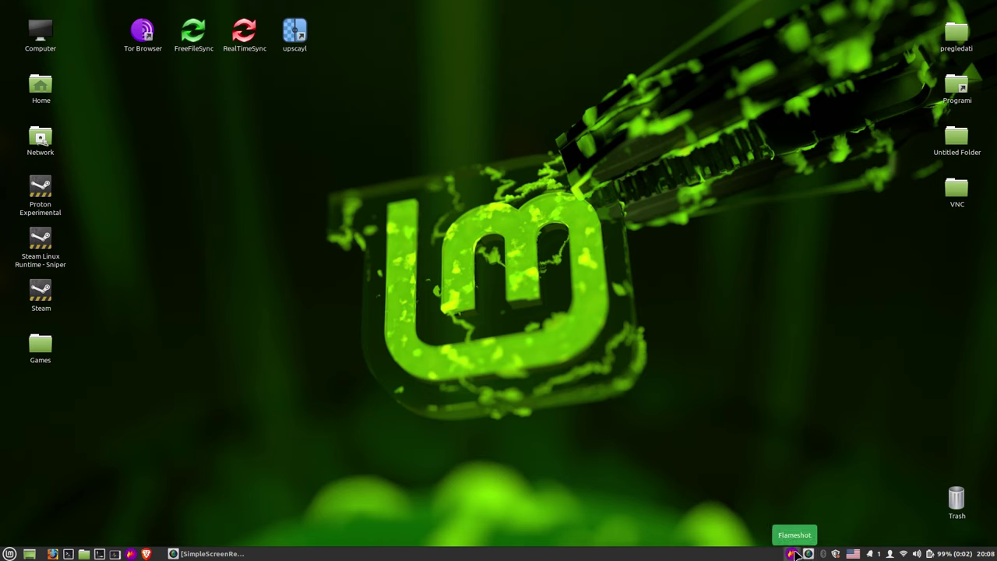
Open Update Manager and look through the list of available updates
{"action": "left_click", "coordinate": [836, 553]}
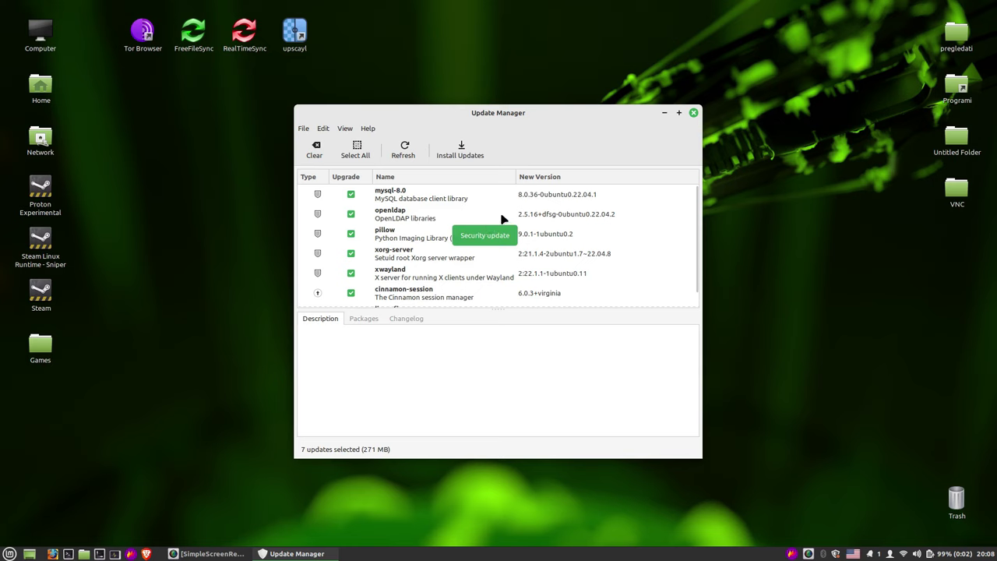
{"action": "scroll", "coordinate": [529, 226], "scroll_direction": "down", "scroll_amount": 1}
{"action": "scroll", "coordinate": [489, 290], "scroll_direction": "up", "scroll_amount": 1}
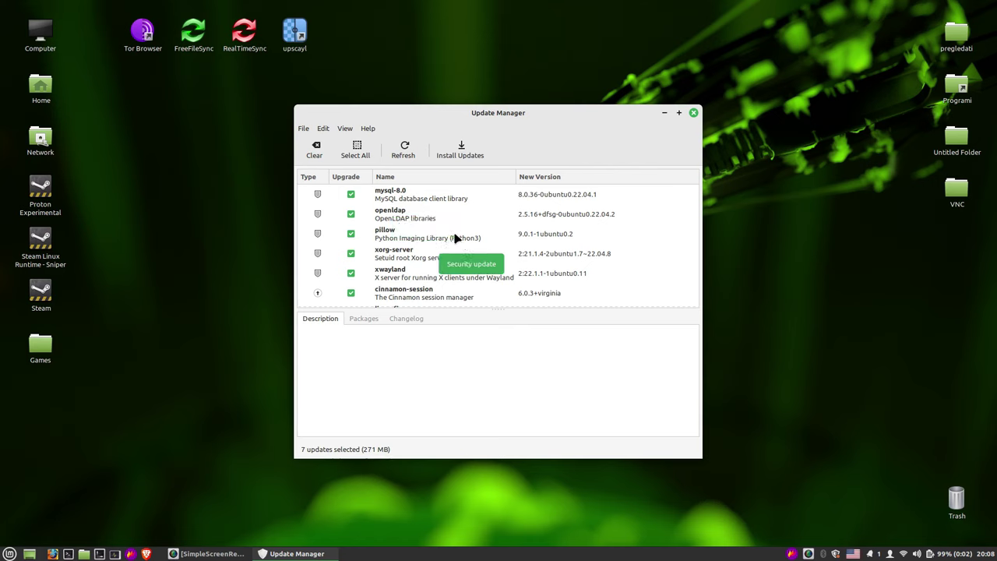
Open the Programi folder from the desktop, browse its program folders, and close it
{"action": "double_click", "coordinate": [956, 91]}
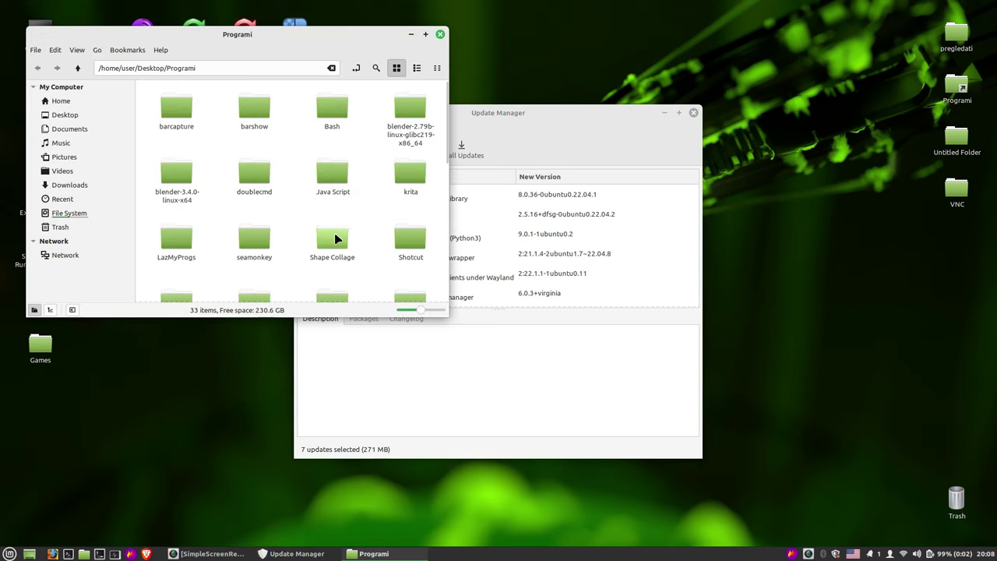
{"action": "scroll", "coordinate": [329, 248], "scroll_direction": "down", "scroll_amount": 3}
{"action": "scroll", "coordinate": [329, 248], "scroll_direction": "up", "scroll_amount": 3}
{"action": "left_click", "coordinate": [440, 34]}
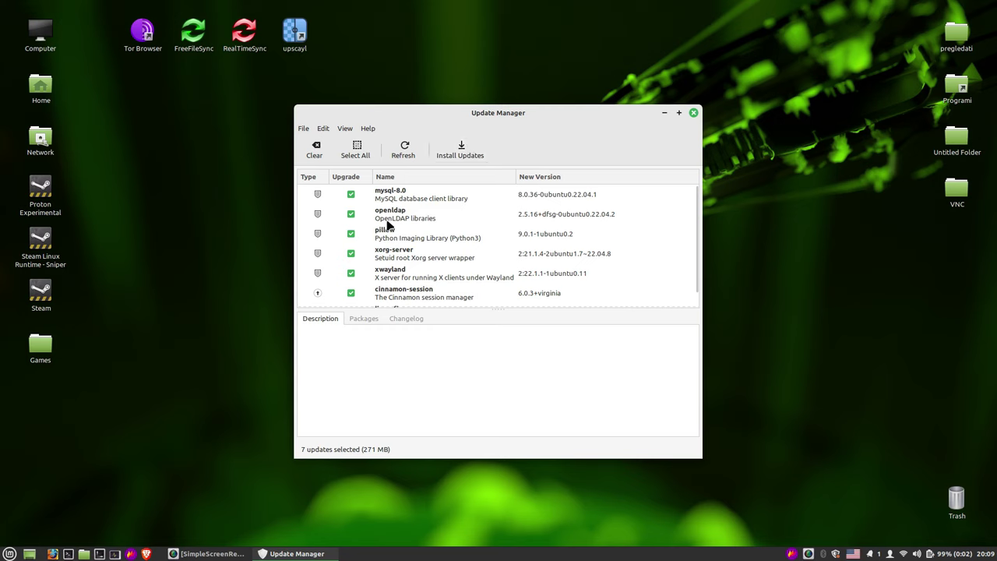
Review the pending updates down to linux-firmware and close Update Manager
{"action": "scroll", "coordinate": [389, 233], "scroll_direction": "down", "scroll_amount": 1}
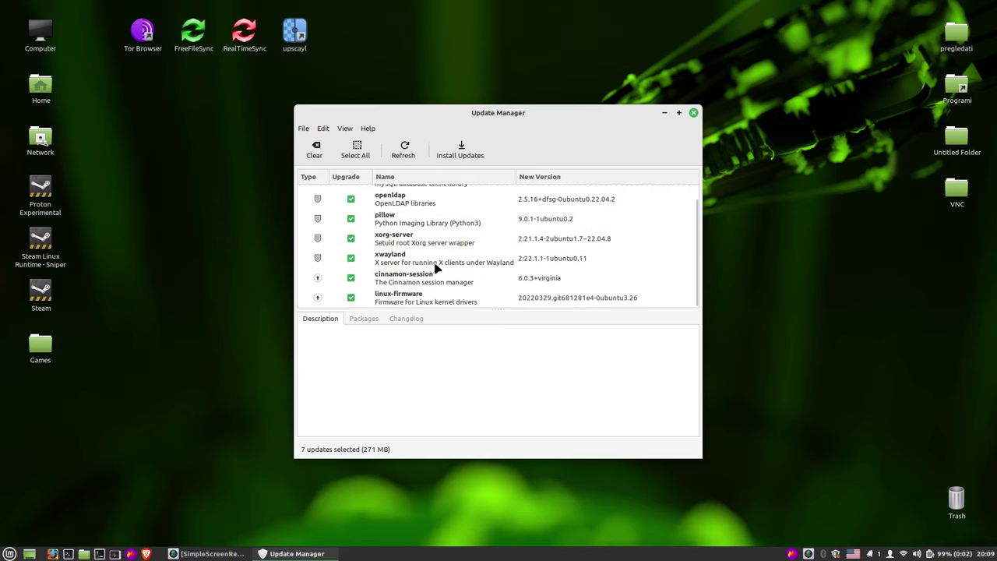
{"action": "scroll", "coordinate": [433, 259], "scroll_direction": "up", "scroll_amount": 1}
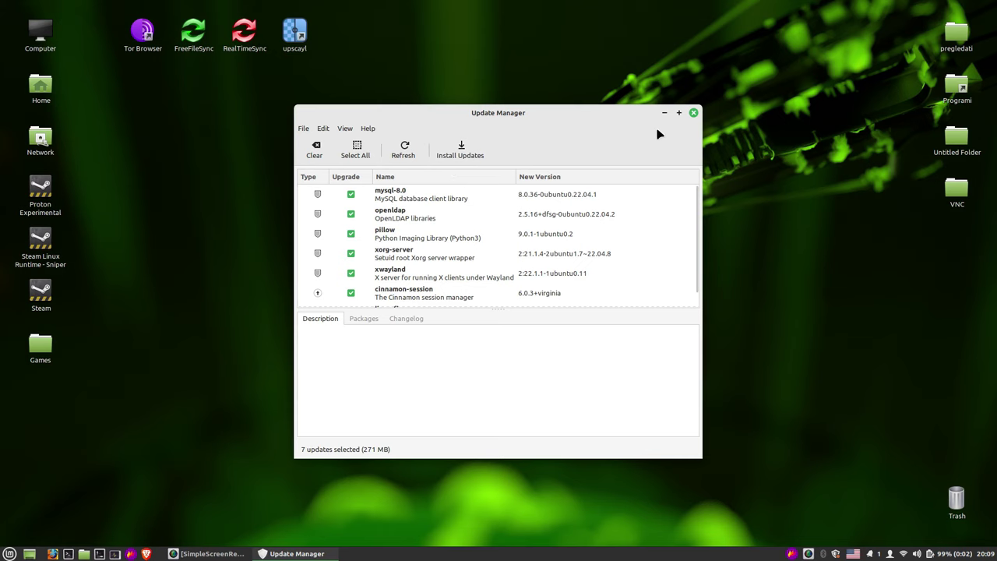
{"action": "left_click", "coordinate": [693, 113]}
View the available keyboard layouts, and dismiss the Flameshot notification
{"action": "left_click", "coordinate": [854, 553]}
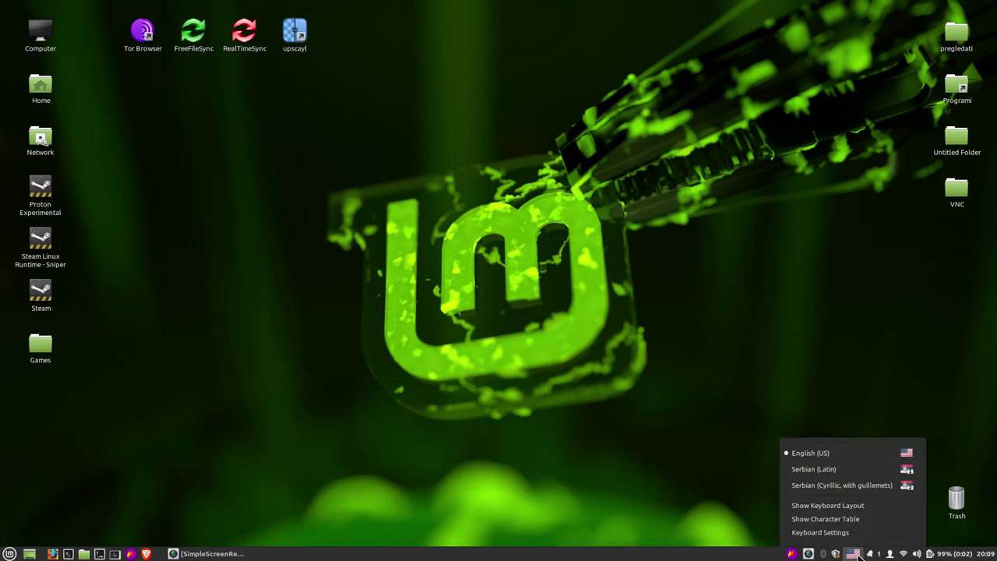
{"action": "left_click", "coordinate": [898, 282]}
{"action": "left_click", "coordinate": [873, 552]}
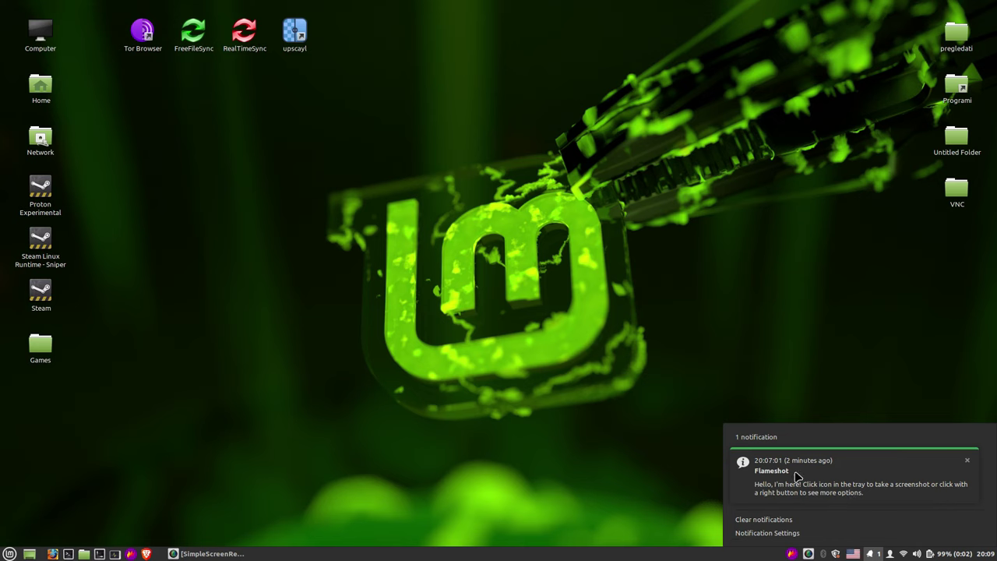
{"action": "left_click", "coordinate": [968, 463]}
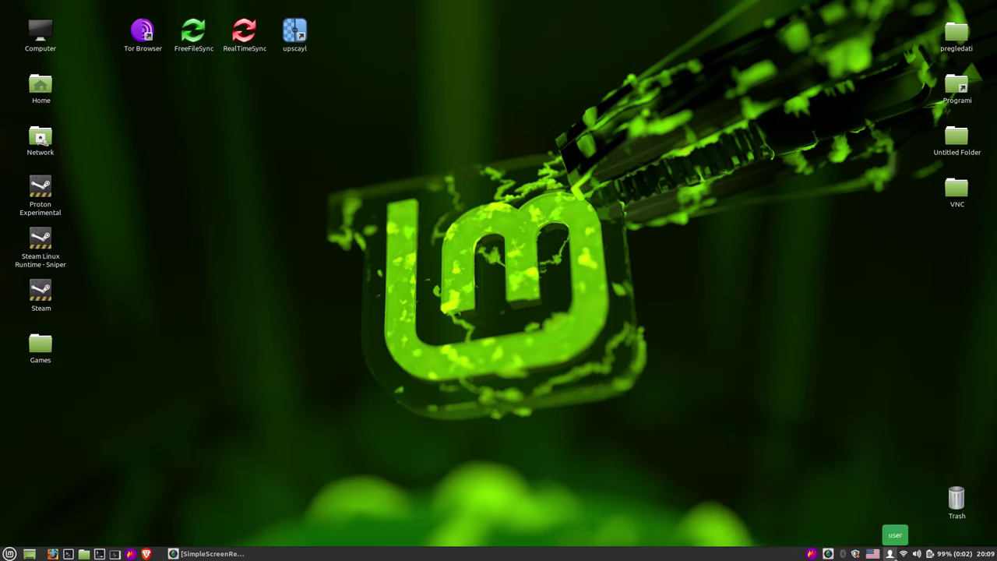
Examine the user account's session options, and expand the full list of wireless networks
{"action": "left_click", "coordinate": [890, 554]}
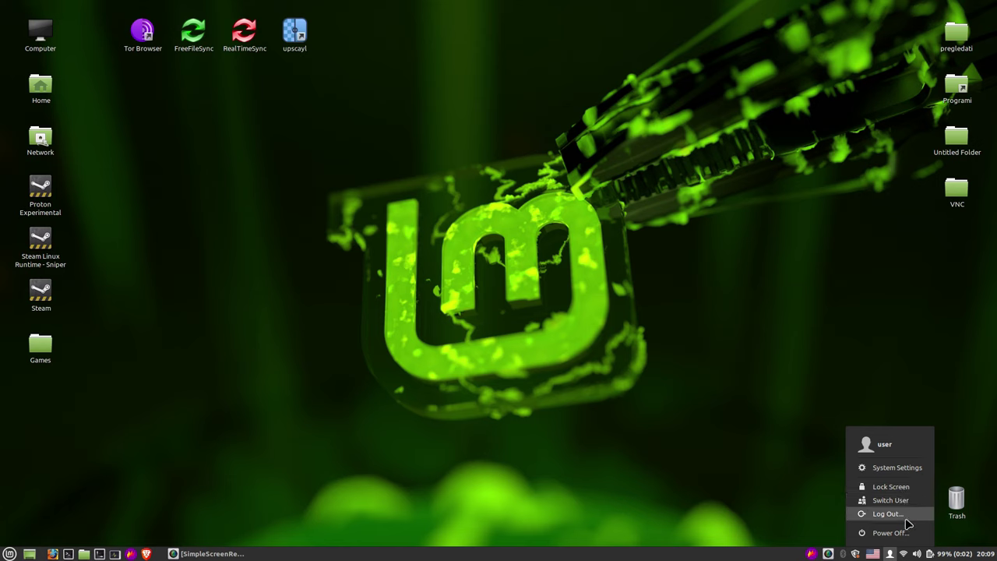
{"action": "left_click", "coordinate": [703, 441]}
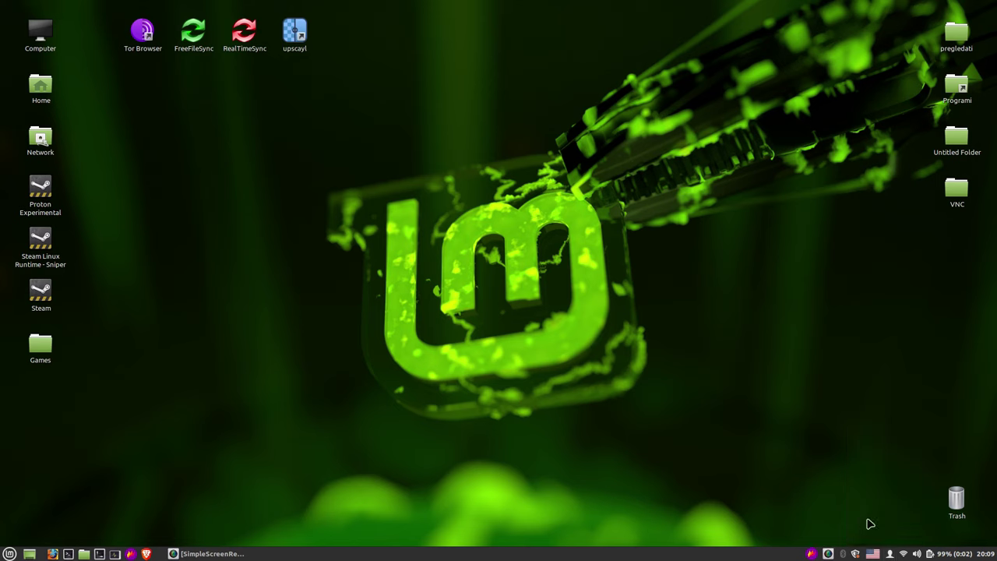
{"action": "left_click", "coordinate": [904, 553]}
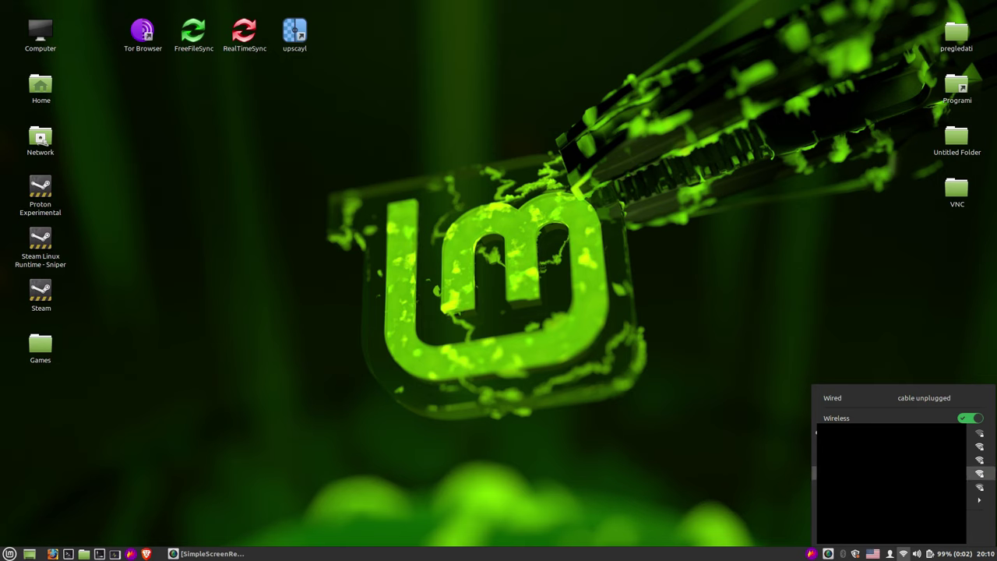
{"action": "left_click", "coordinate": [979, 500]}
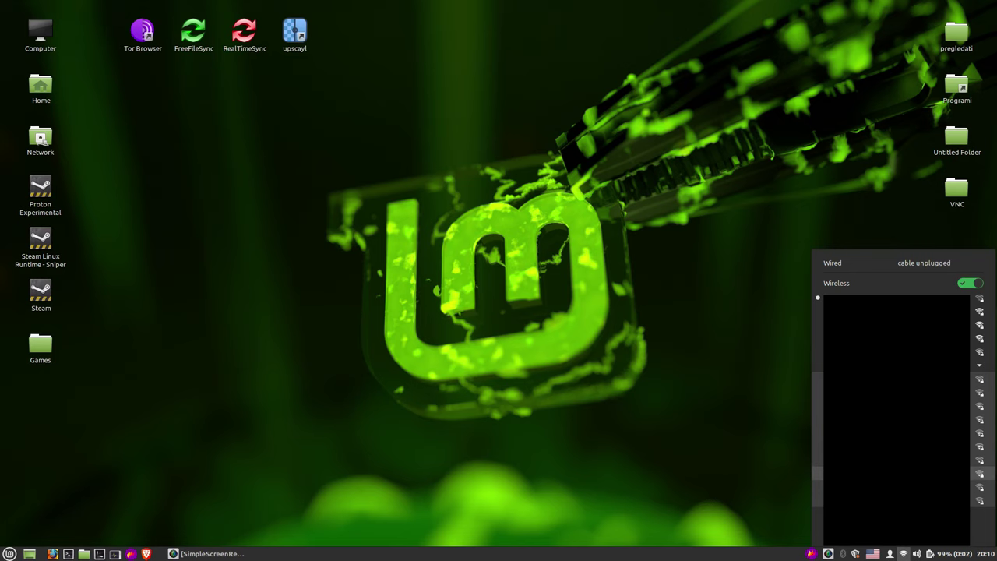
Check the volume control, review the output, input, system sound and application audio settings in Sound Settings, and close them
{"action": "left_click", "coordinate": [917, 554]}
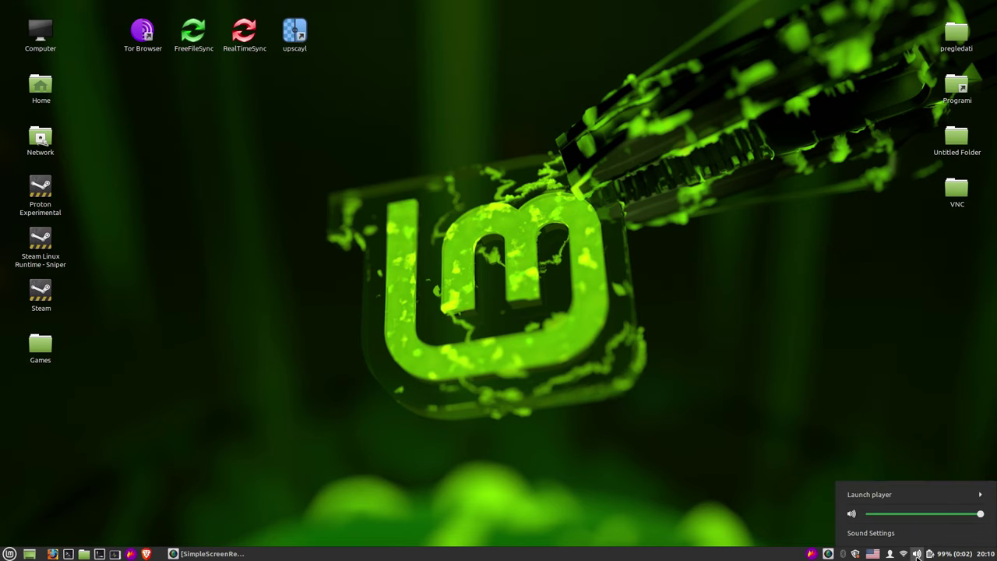
{"action": "mouse_move", "coordinate": [982, 515]}
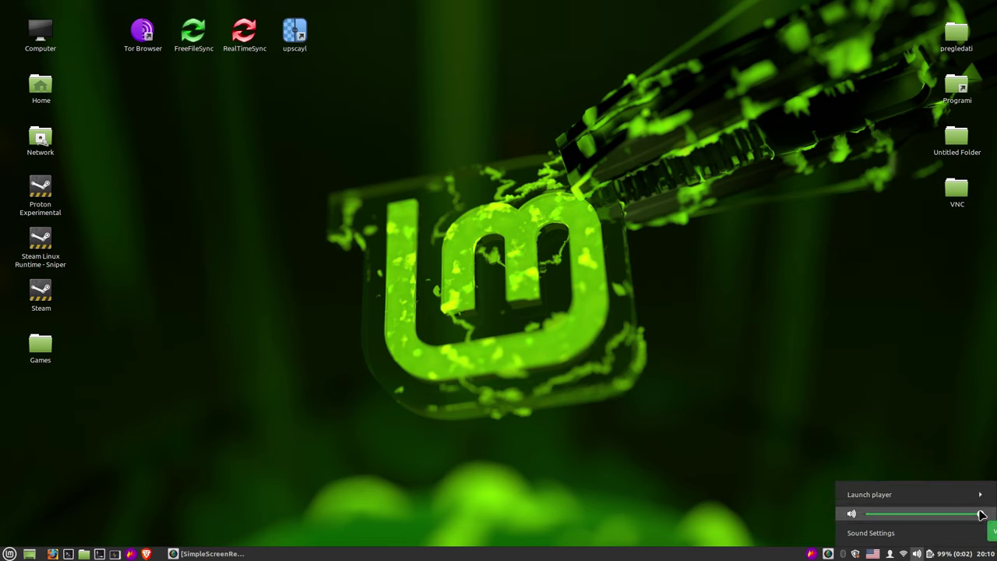
{"action": "left_click", "coordinate": [878, 534]}
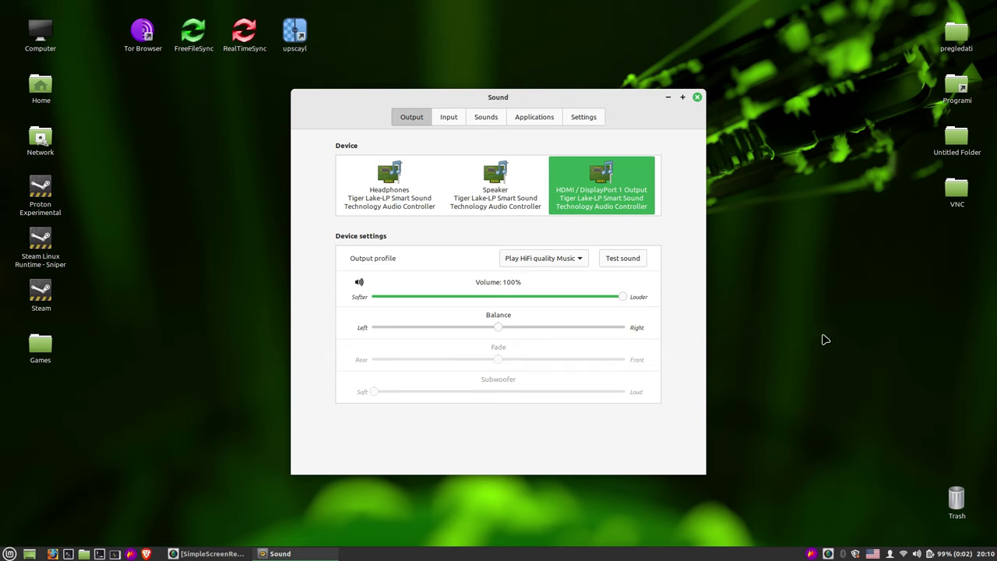
{"action": "left_click", "coordinate": [458, 120]}
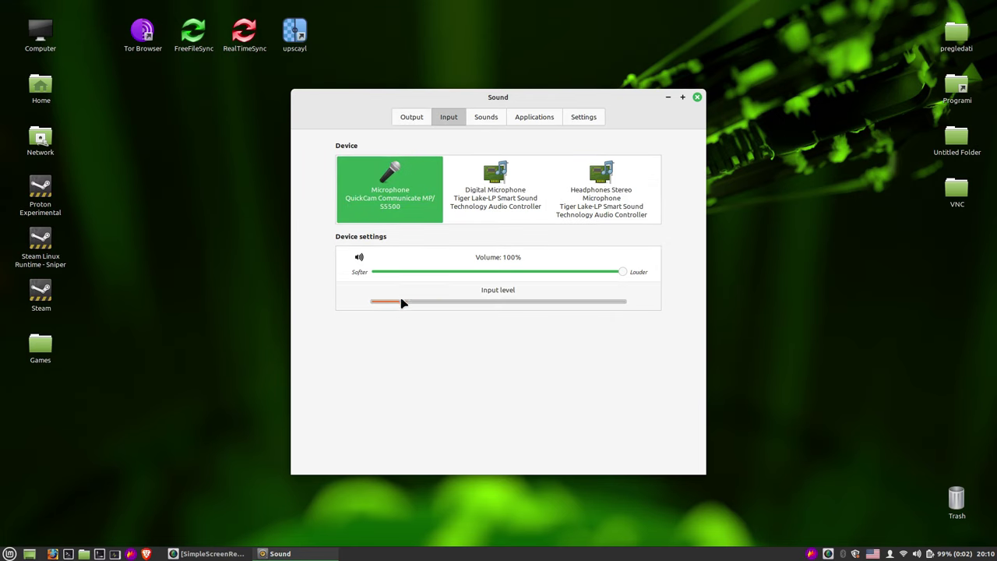
{"action": "left_click", "coordinate": [476, 119]}
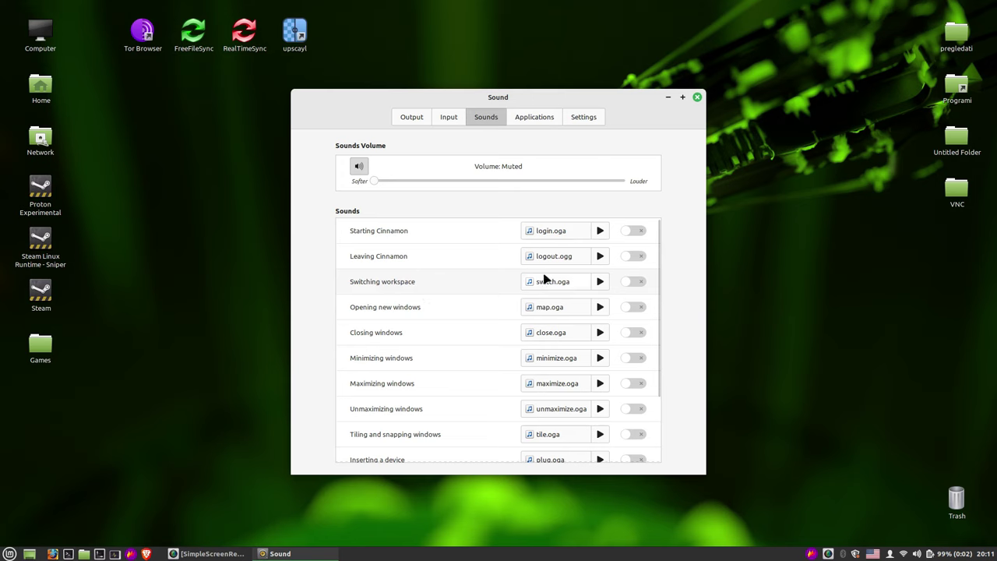
{"action": "left_click", "coordinate": [527, 120]}
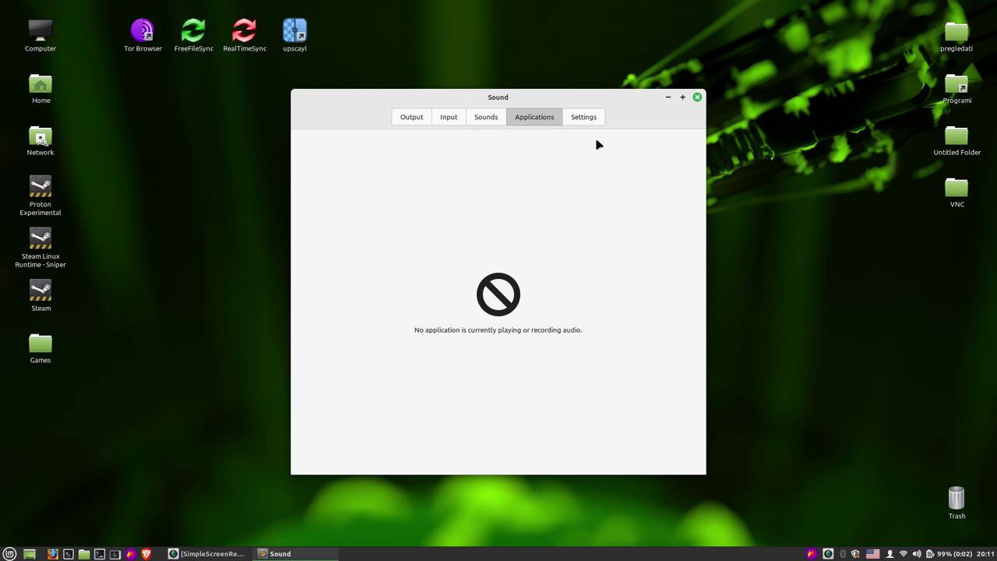
{"action": "key", "text": "alt+F4"}
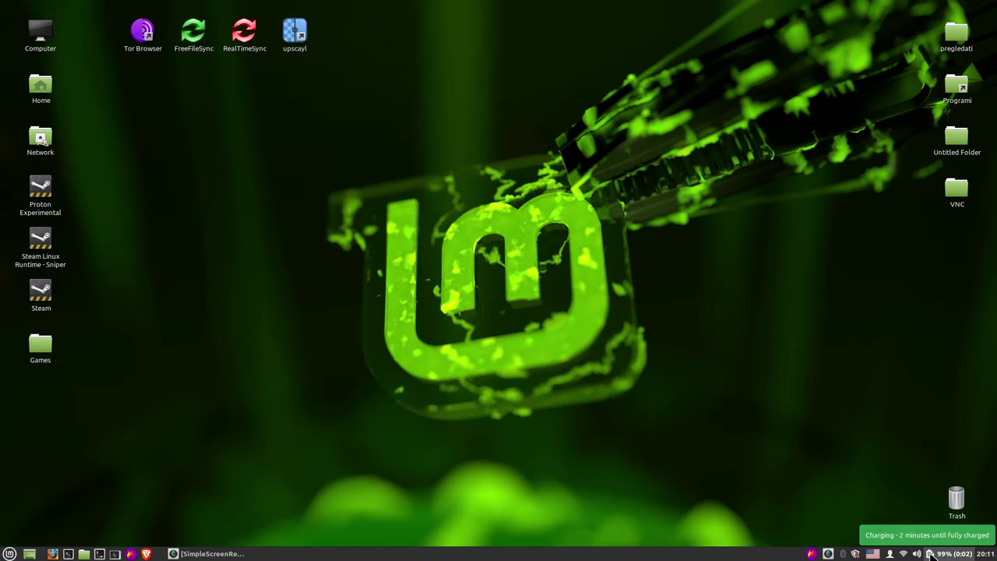
Open Power Management, examine the power, battery and screen brightness settings, and close it
{"action": "left_click", "coordinate": [929, 553]}
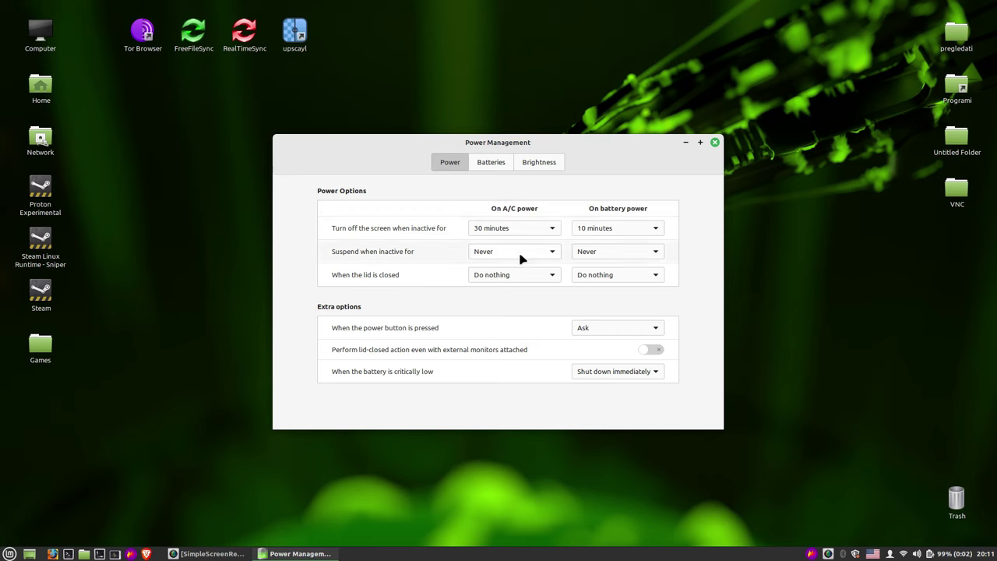
{"action": "left_click", "coordinate": [491, 165]}
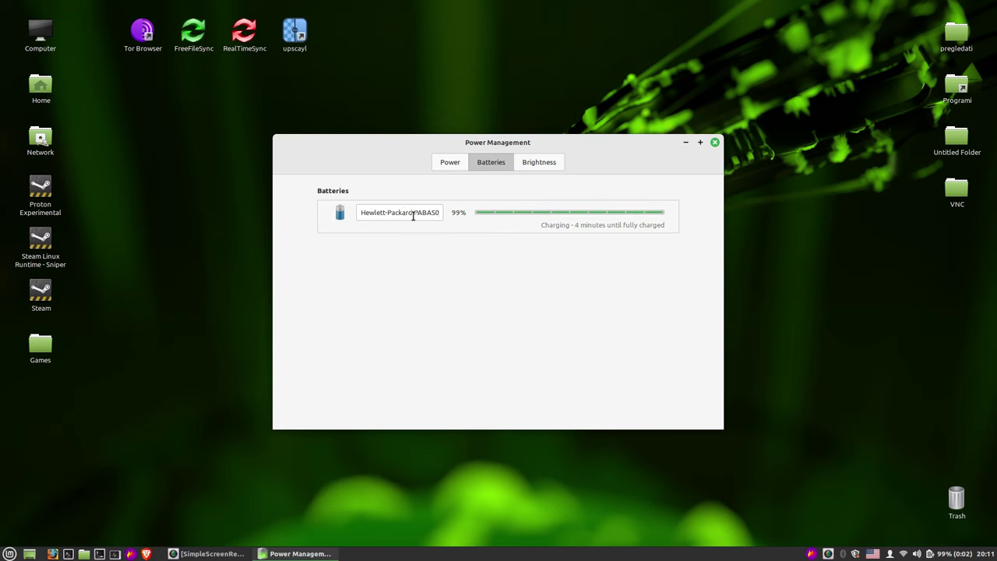
{"action": "left_click", "coordinate": [553, 163]}
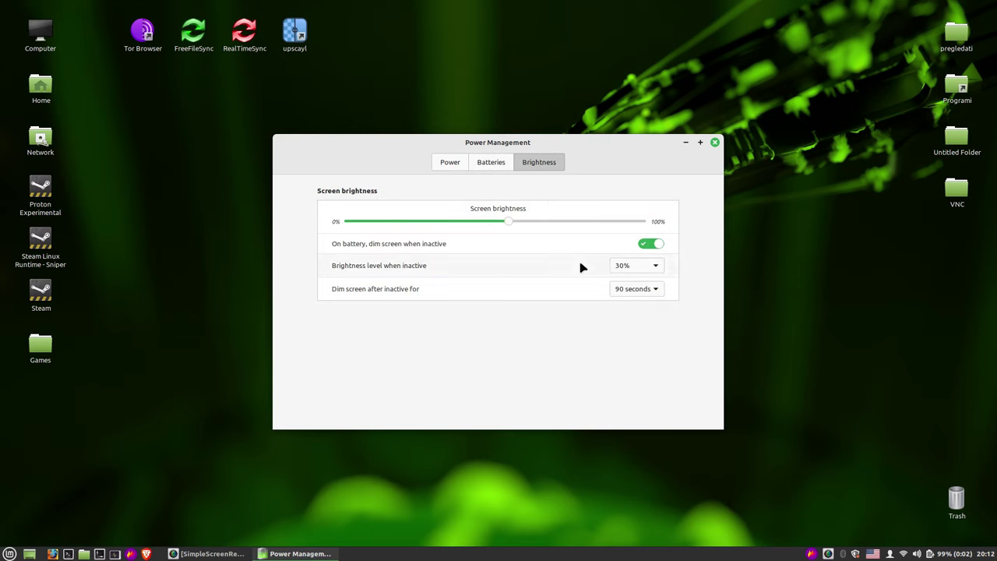
{"action": "left_click", "coordinate": [714, 141]}
View the panel calendar, and switch to SimpleScreenRecorder to check the total recording time
{"action": "left_click", "coordinate": [985, 553]}
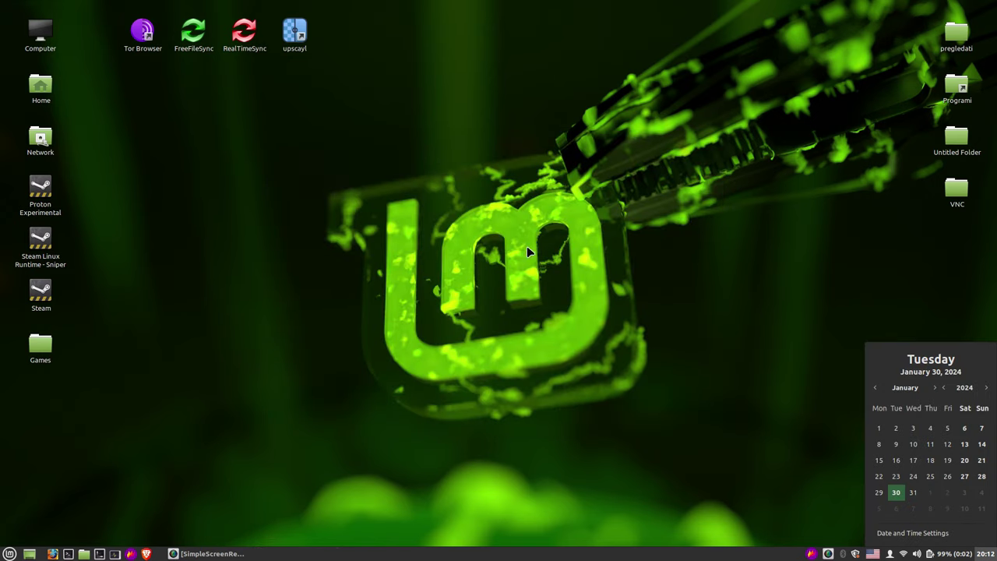
{"action": "left_click", "coordinate": [209, 553]}
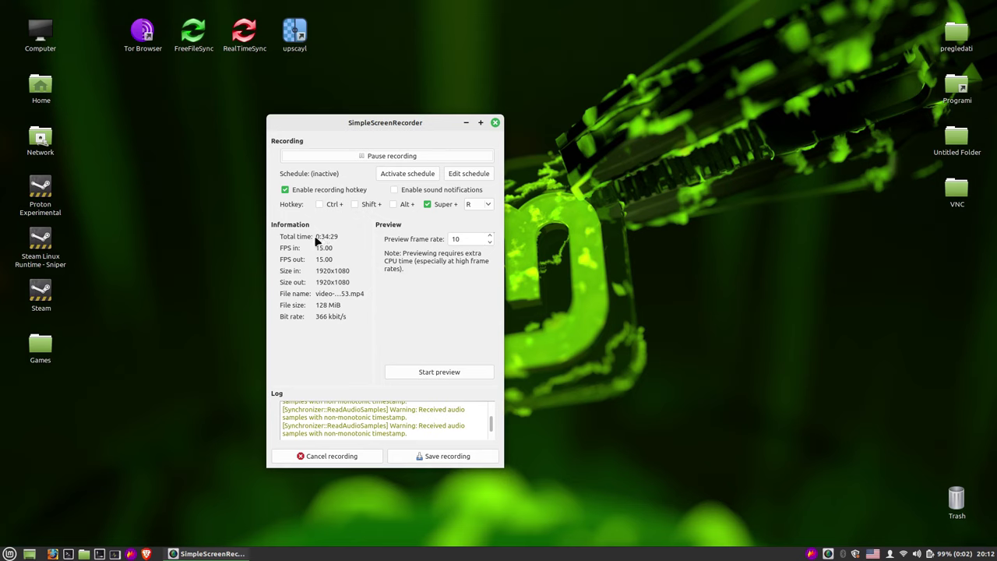